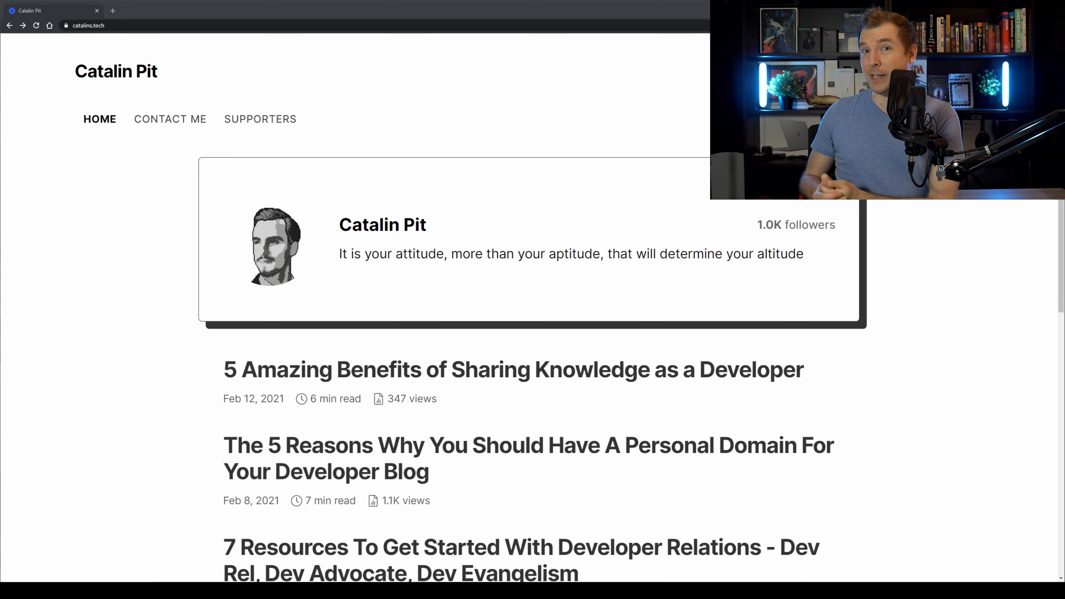
# Draw a black band rectangle across the top of the Desktop - 1 frame.
pyautogui.scroll(-1, 388, 288)
pyautogui.scroll(-1, 532, 294)
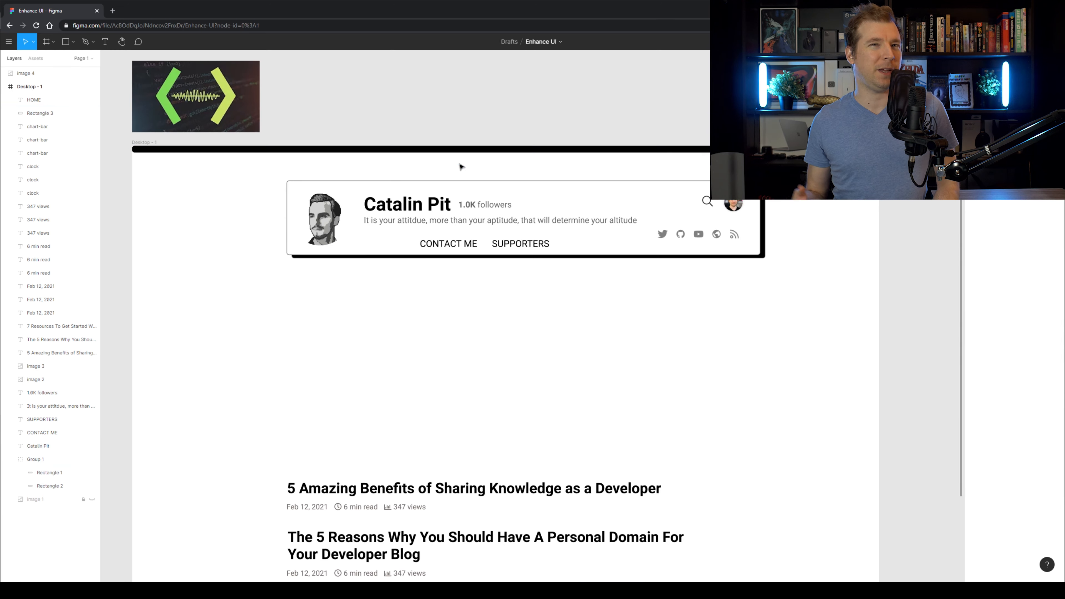
pyautogui.moveTo(147, 159)
pyautogui.mouseDown()
pyautogui.moveTo(190, 183)
pyautogui.moveTo(879, 153)
pyautogui.mouseUp()
pyautogui.moveTo(272, 261); pyautogui.dragTo(272, 208)
pyautogui.click(354, 323)
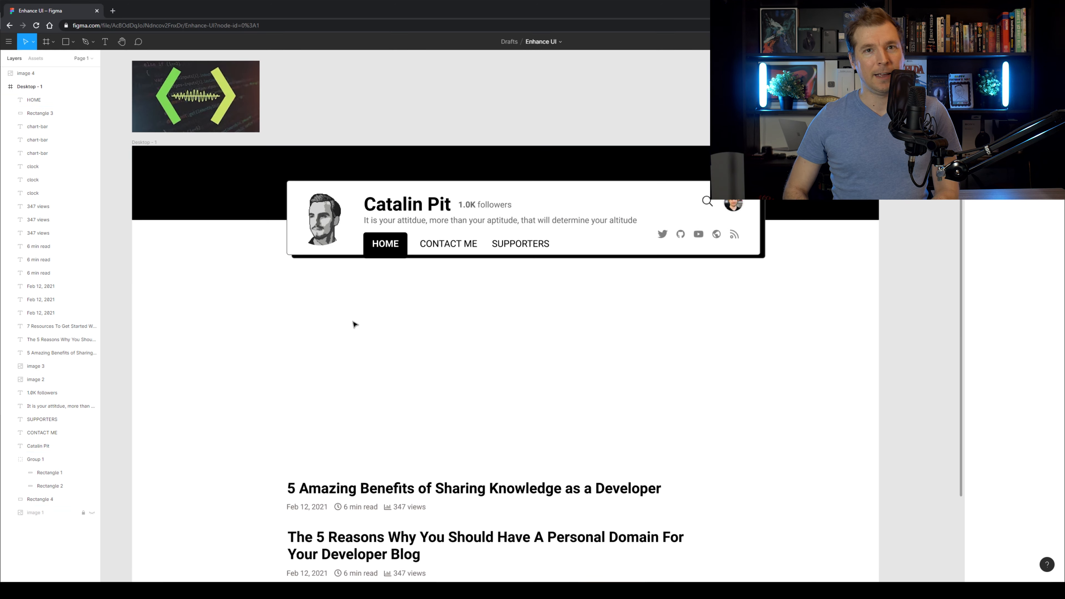
# Shorten the black band so it sits behind the bordered header card.
pyautogui.scroll(-1, 302, 324)
pyautogui.moveTo(272, 420); pyautogui.dragTo(709, 578)
pyautogui.moveTo(474, 458); pyautogui.dragTo(473, 286)
pyautogui.hotkey('alt', 'Tab')
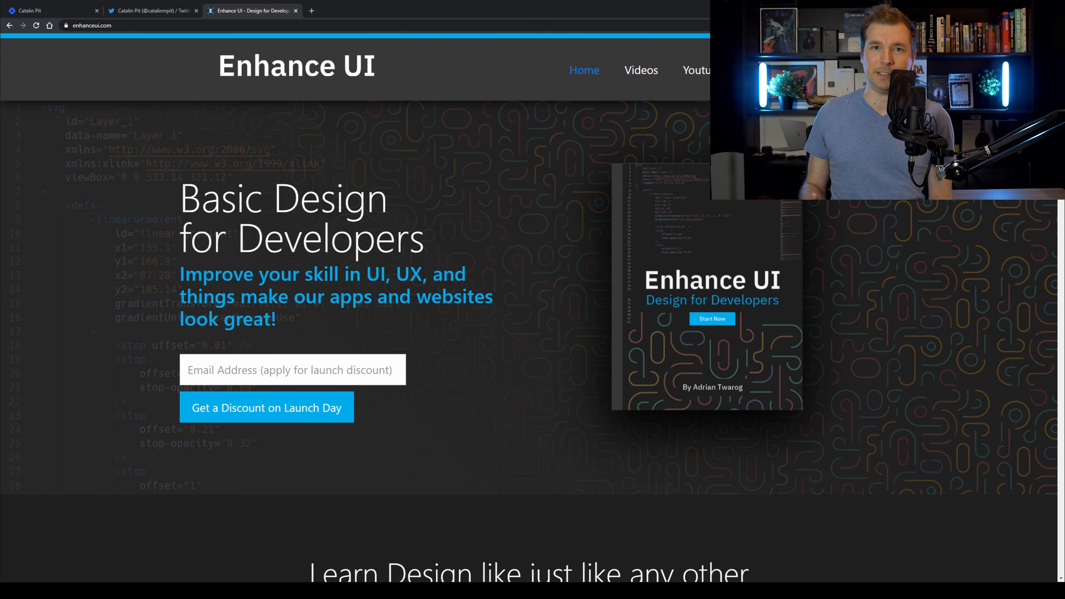
pyautogui.scroll(-1, 529, 293)
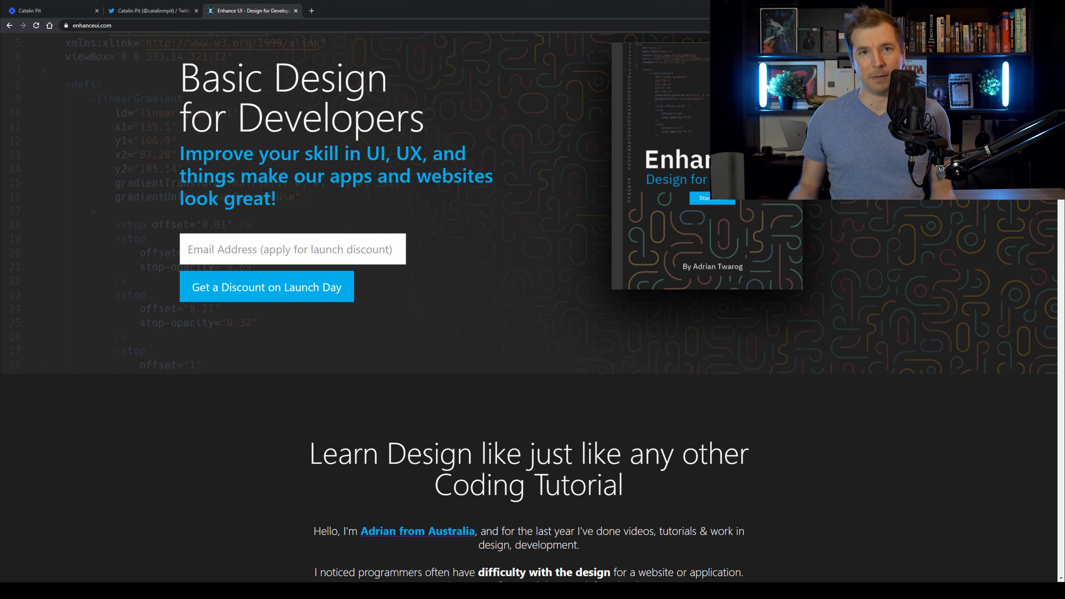
pyautogui.scroll(-3, 529, 209)
pyautogui.scroll(-2, 529, 210)
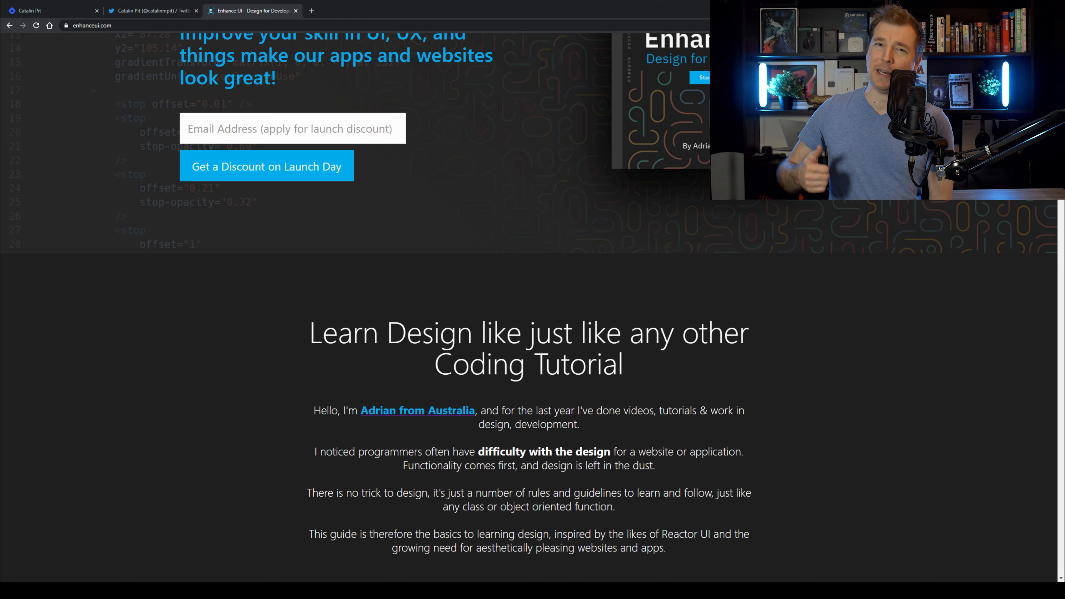
pyautogui.scroll(-3, 529, 293)
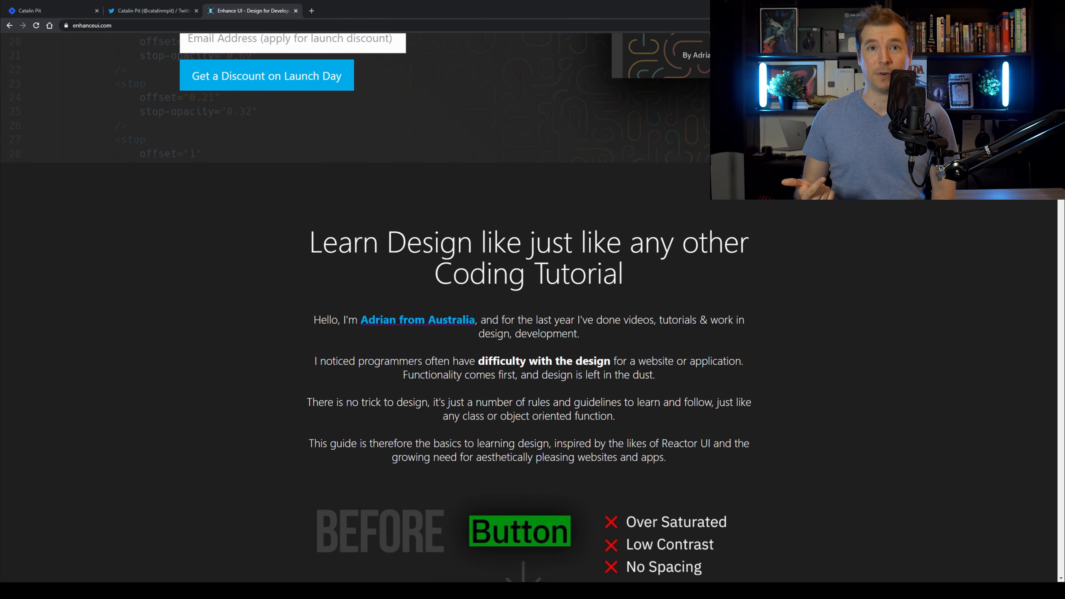
pyautogui.scroll(-2, 529, 294)
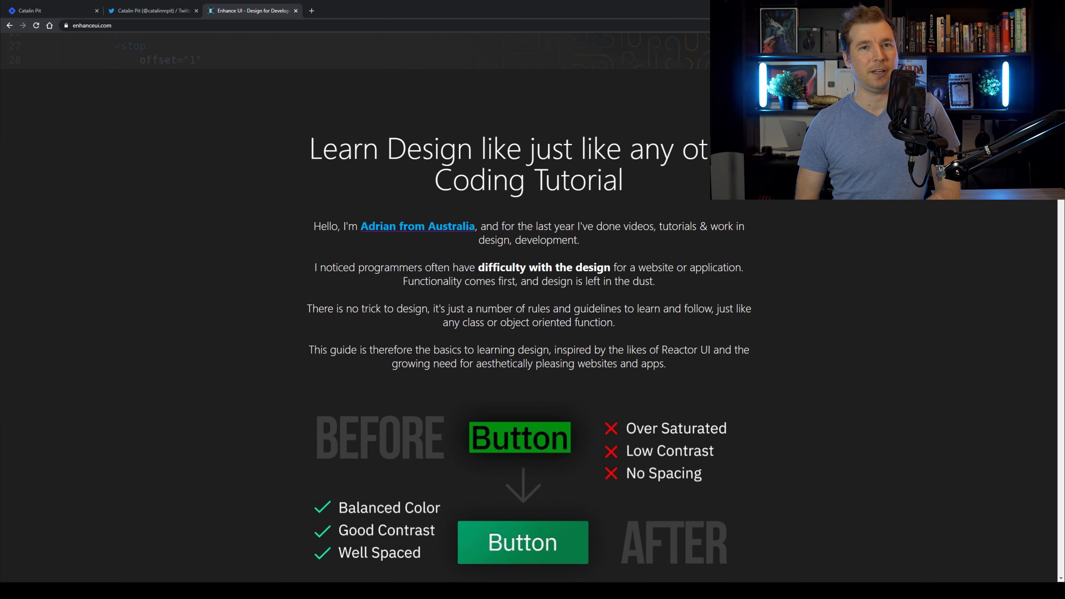
pyautogui.scroll(-1, 529, 294)
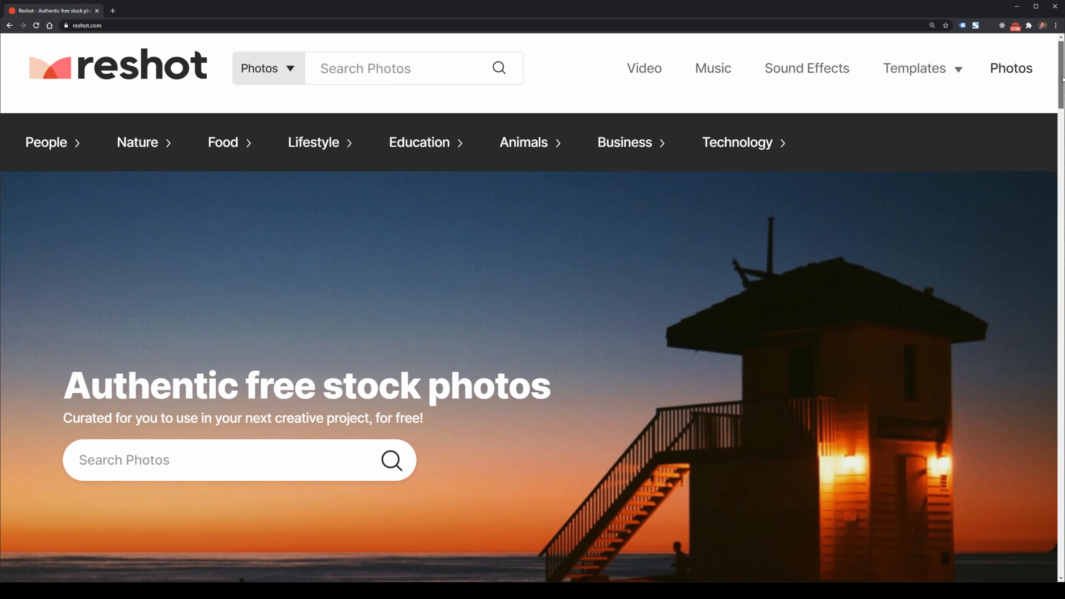
# Browse reshot.com images in Chrome, then return to the Enhance UI blog mockup in Figma.
pyautogui.moveTo(1063, 79); pyautogui.dragTo(1063, 107)
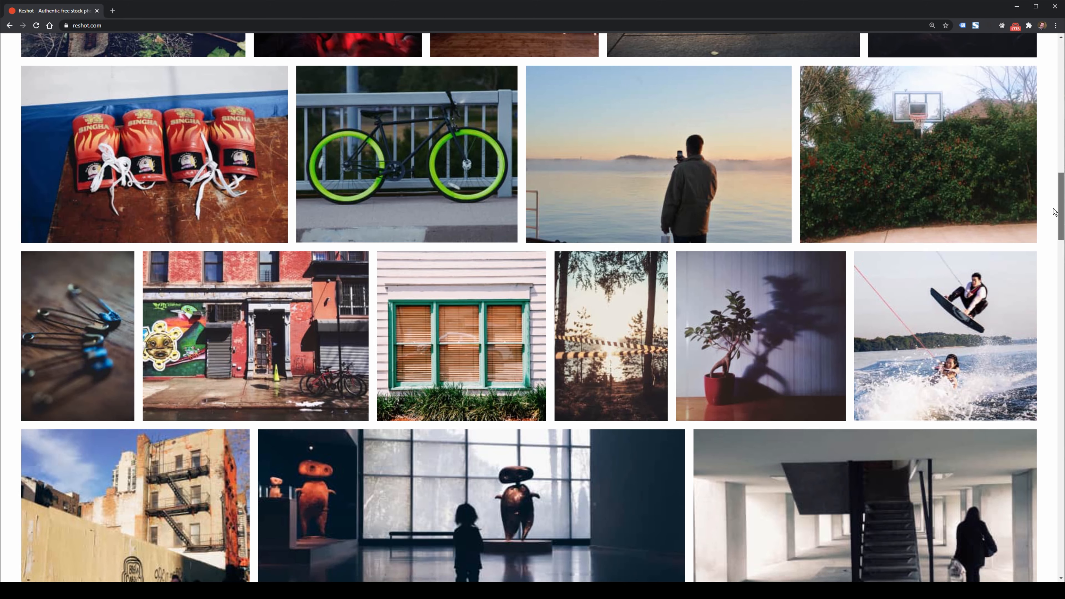
pyautogui.scroll(-3, 539, 307)
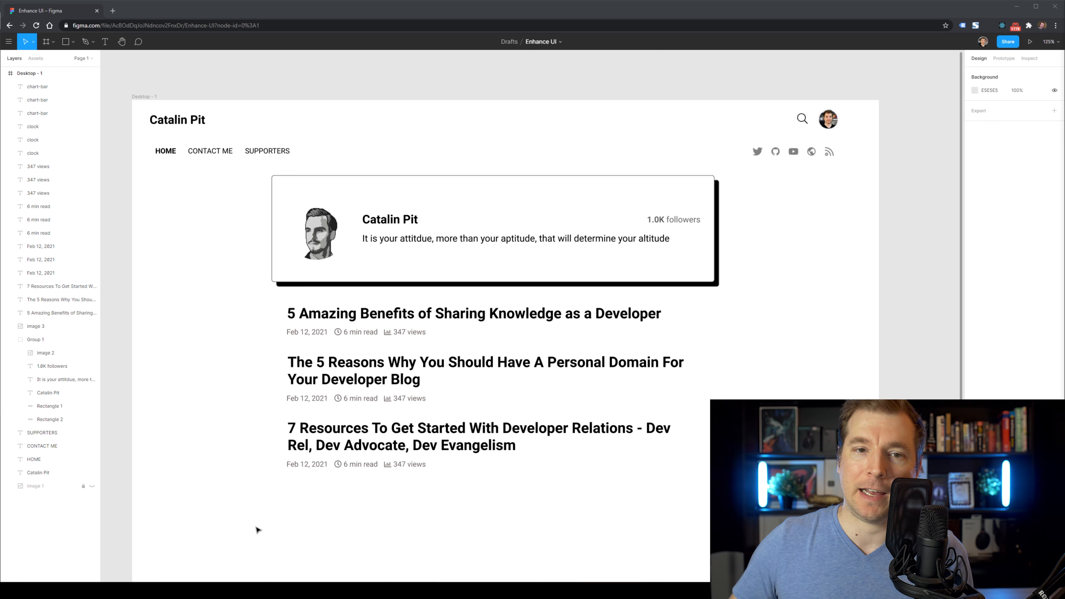
# Go from the 5 Amazing Benefits article to the author's YouTube channel's uploaded videos.
pyautogui.click(474, 590)
pyautogui.click(606, 401)
pyautogui.scroll(-14, 595, 246)
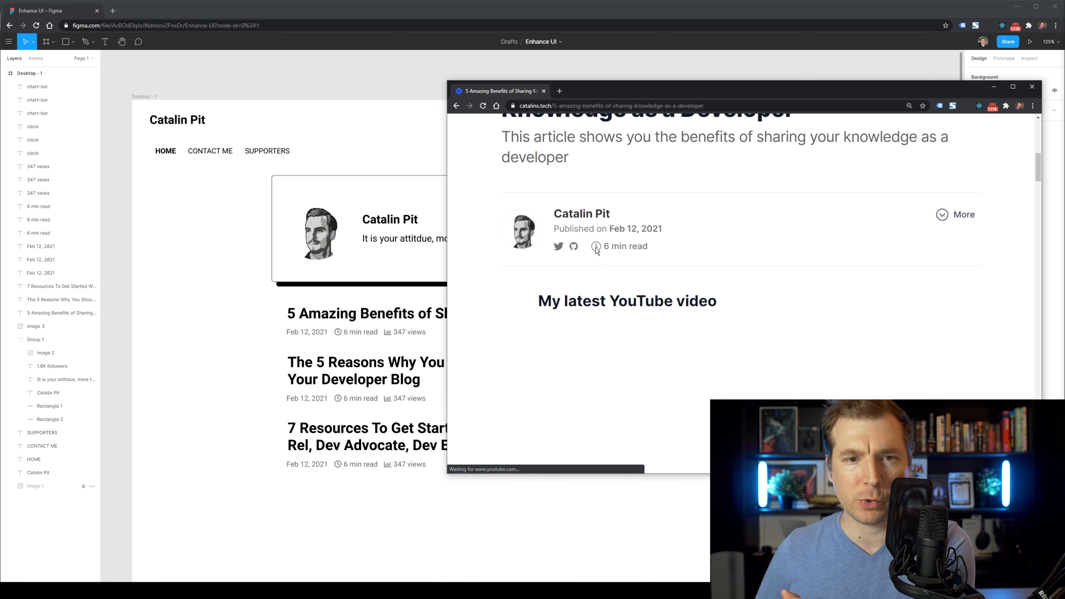
pyautogui.scroll(1, 576, 254)
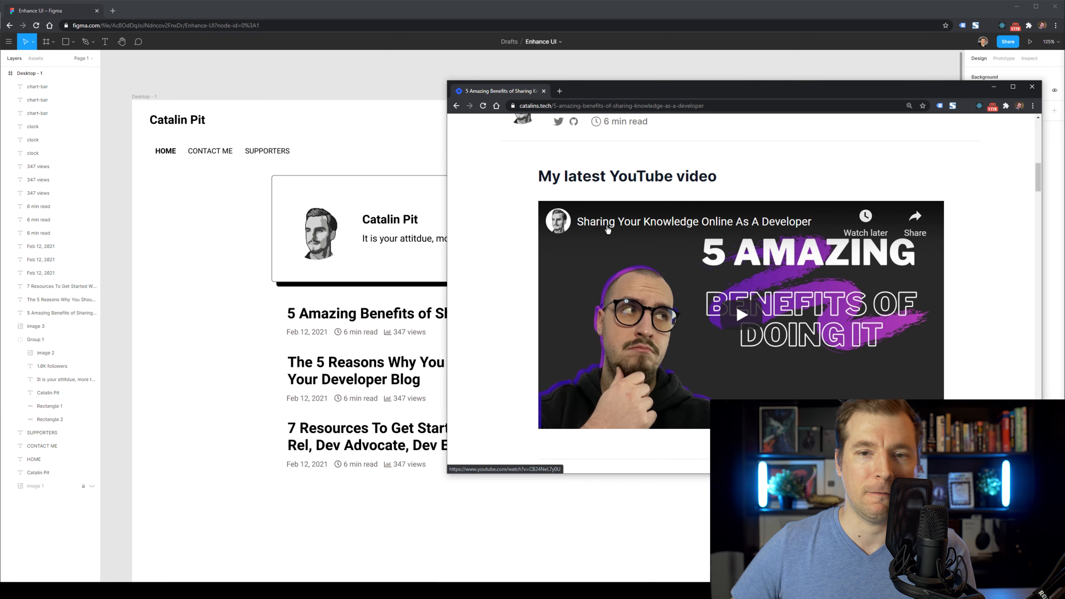
pyautogui.click(558, 220)
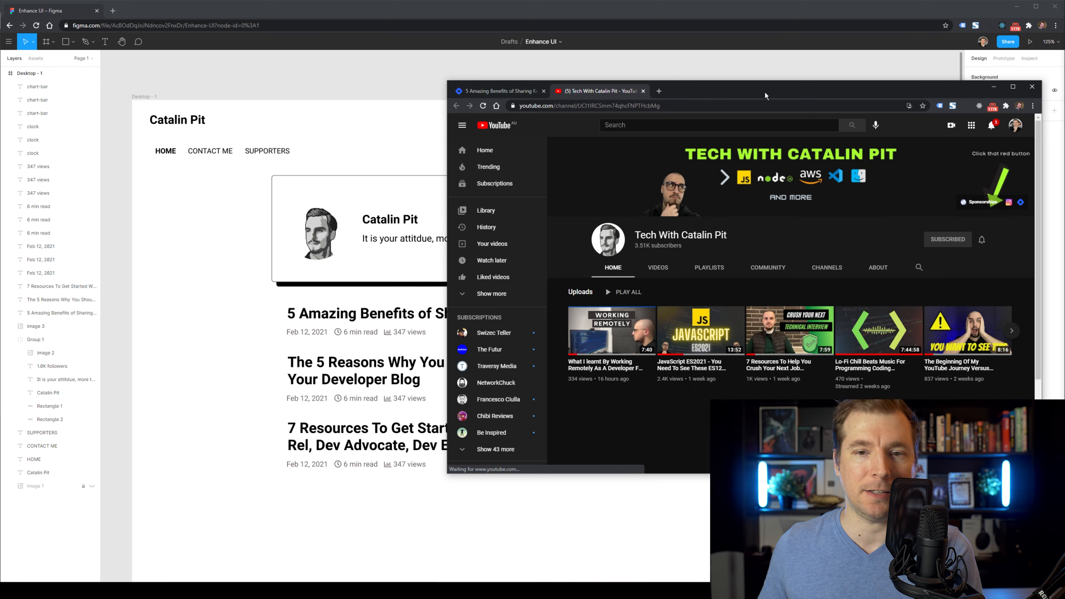
pyautogui.moveTo(765, 92); pyautogui.dragTo(503, 50)
pyautogui.moveTo(779, 431); pyautogui.dragTo(929, 562)
pyautogui.click(398, 252)
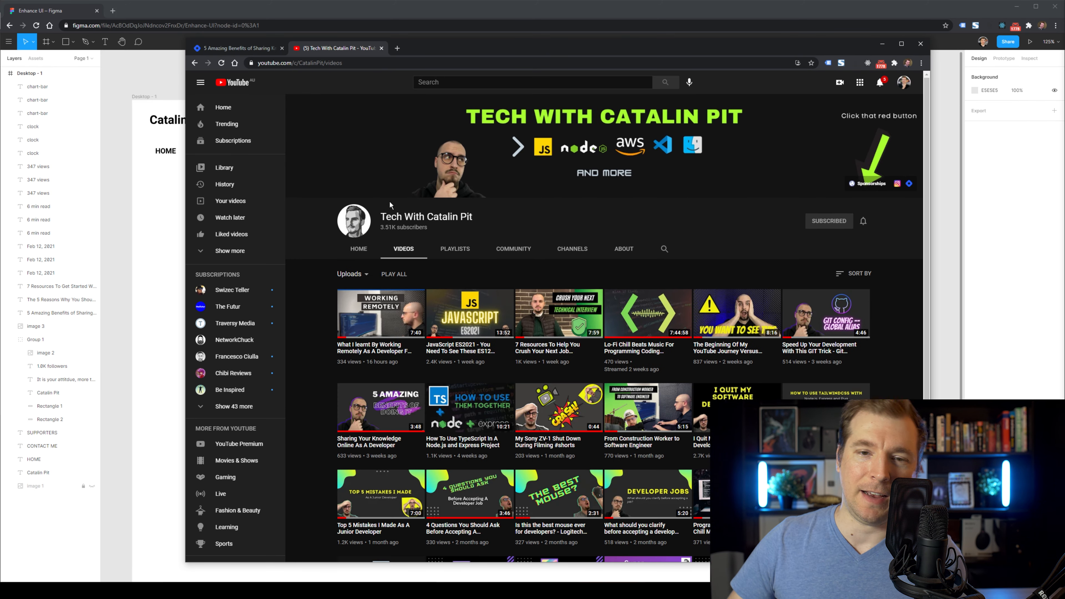
pyautogui.scroll(-3, 552, 358)
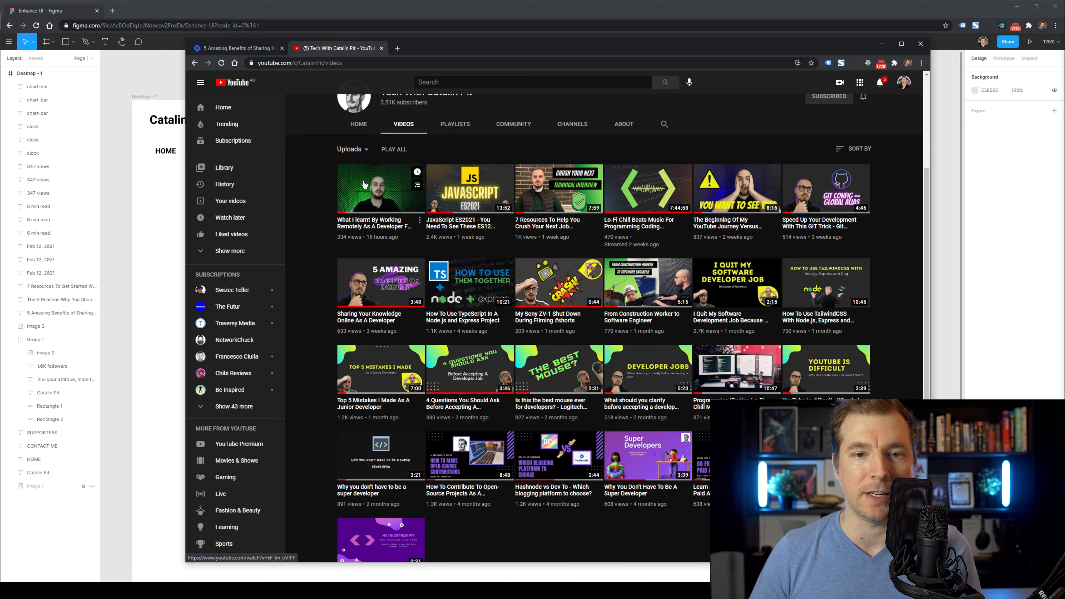
# Copy the Top 5 Mistakes thumbnail and paste it into the Figma design.
pyautogui.rightClick(384, 361)
pyautogui.click(432, 468)
pyautogui.hotkey('alt', 'Tab')
pyautogui.hotkey('ctrl', 'v')
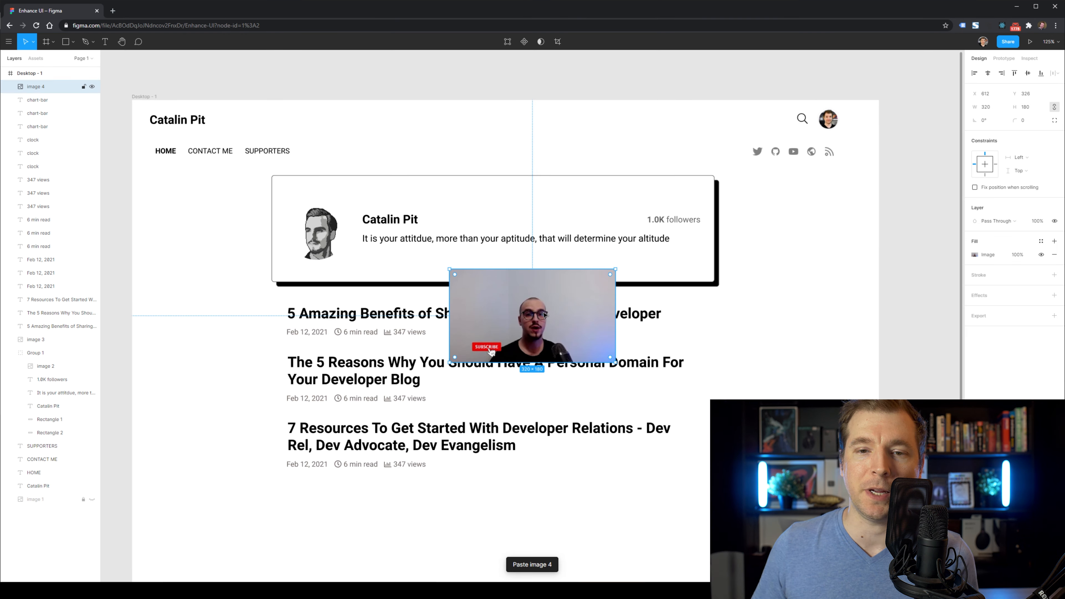
pyautogui.press('Delete')
pyautogui.hotkey('alt', 'Tab')
pyautogui.rightClick(369, 355)
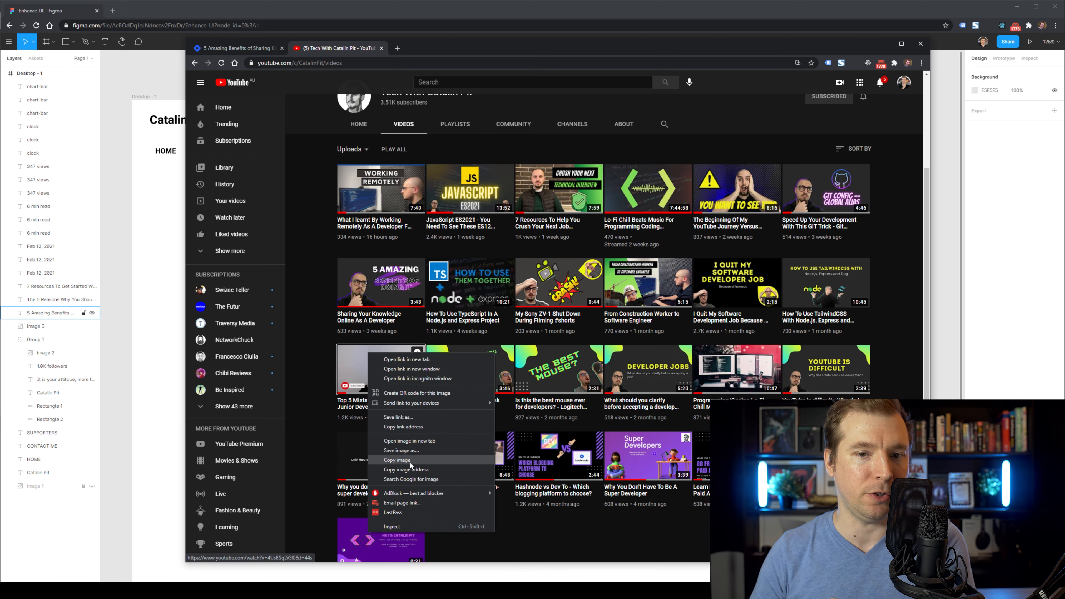
pyautogui.click(411, 463)
pyautogui.hotkey('alt', 'Tab')
pyautogui.hotkey('ctrl', 'v')
pyautogui.hotkey('alt', 'Tab')
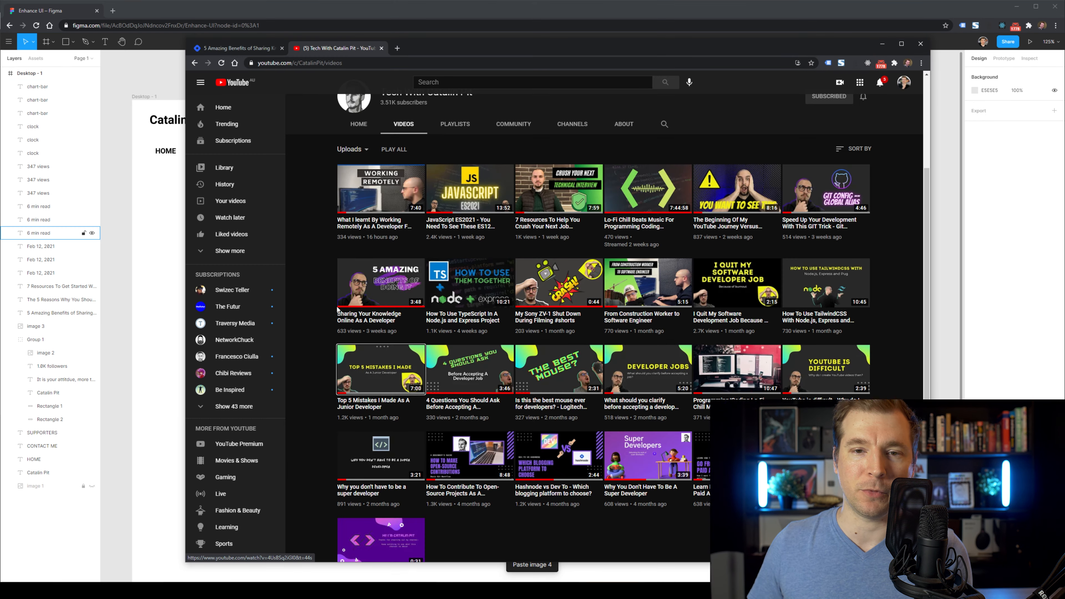
# Paste the Lo-Fi Chill Beats thumbnail as image 4 and place it above Desktop - 1.
pyautogui.rightClick(647, 211)
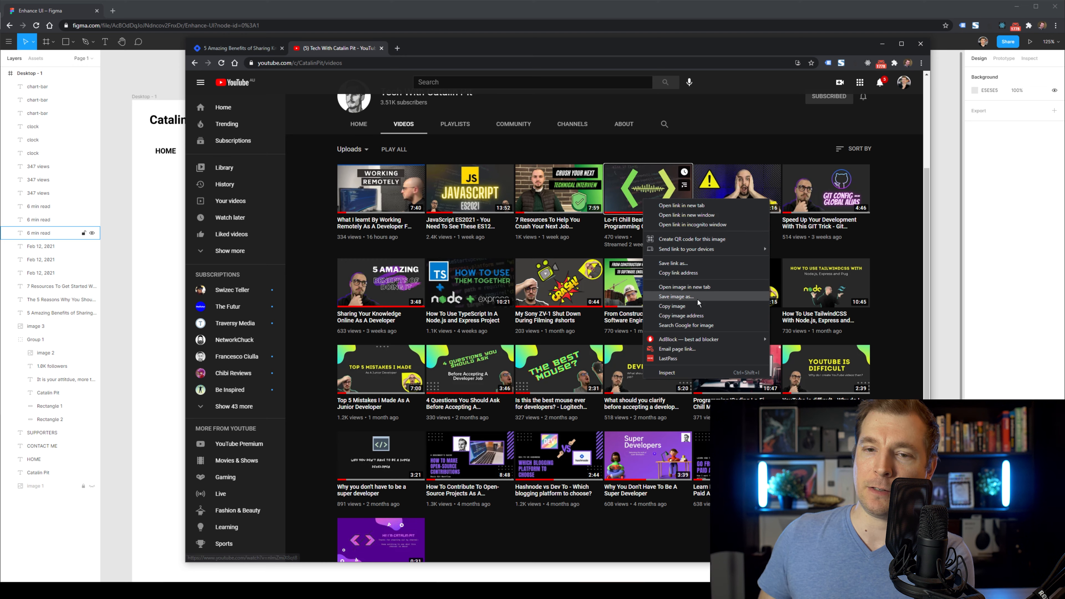
pyautogui.click(694, 298)
pyautogui.hotkey('alt', 'Tab')
pyautogui.hotkey('ctrl', 'v')
pyautogui.moveTo(209, 77); pyautogui.dragTo(200, 63)
pyautogui.click(424, 99)
pyautogui.scroll(2, 477, 131)
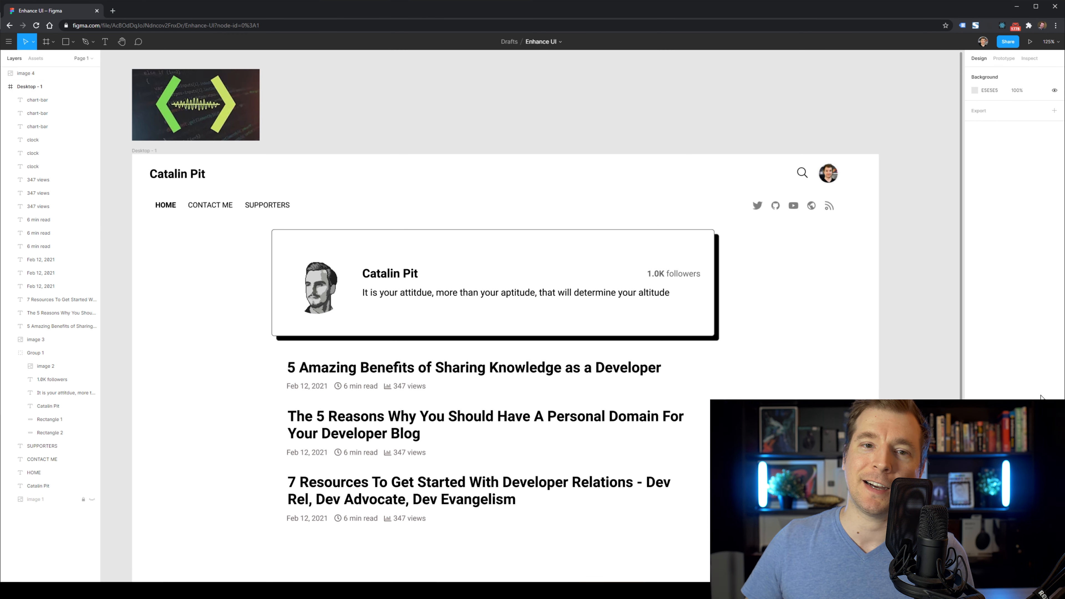
# Select the card group Group 1, undoing a trial move.
pyautogui.scroll(-1, 373, 251)
pyautogui.moveTo(214, 245); pyautogui.dragTo(587, 521)
pyautogui.scroll(-3, 484, 279)
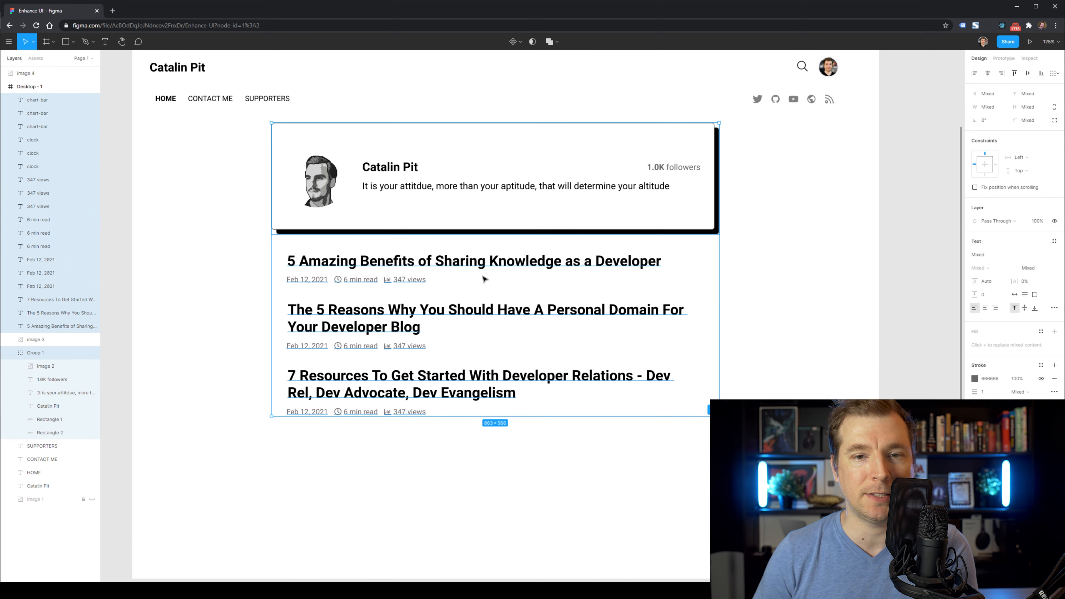
pyautogui.scroll(1, 507, 273)
pyautogui.press('Escape')
pyautogui.click(466, 255)
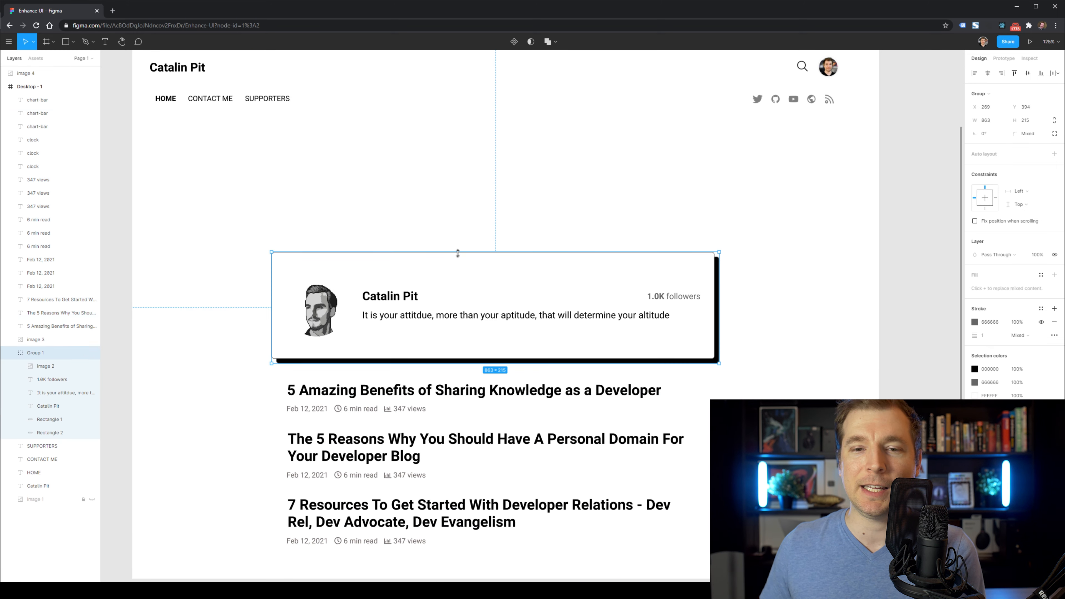
pyautogui.moveTo(458, 255); pyautogui.dragTo(454, 210)
pyautogui.hotkey('ctrl', 'z')
# Move the avatar, name, quote and followers layers up out of the card group.
pyautogui.click(47, 369)
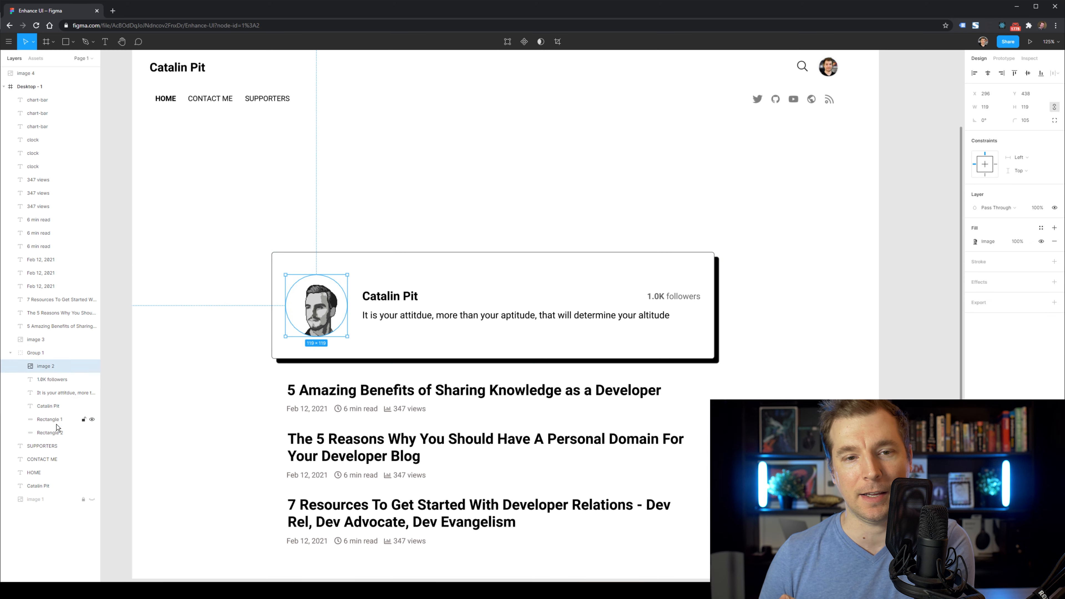
pyautogui.keyDown('shift'); pyautogui.click(54, 407); pyautogui.keyUp('shift')
pyautogui.moveTo(689, 326); pyautogui.dragTo(689, 209)
pyautogui.moveTo(41, 351); pyautogui.dragTo(42, 347)
pyautogui.scroll(1, 243, 264)
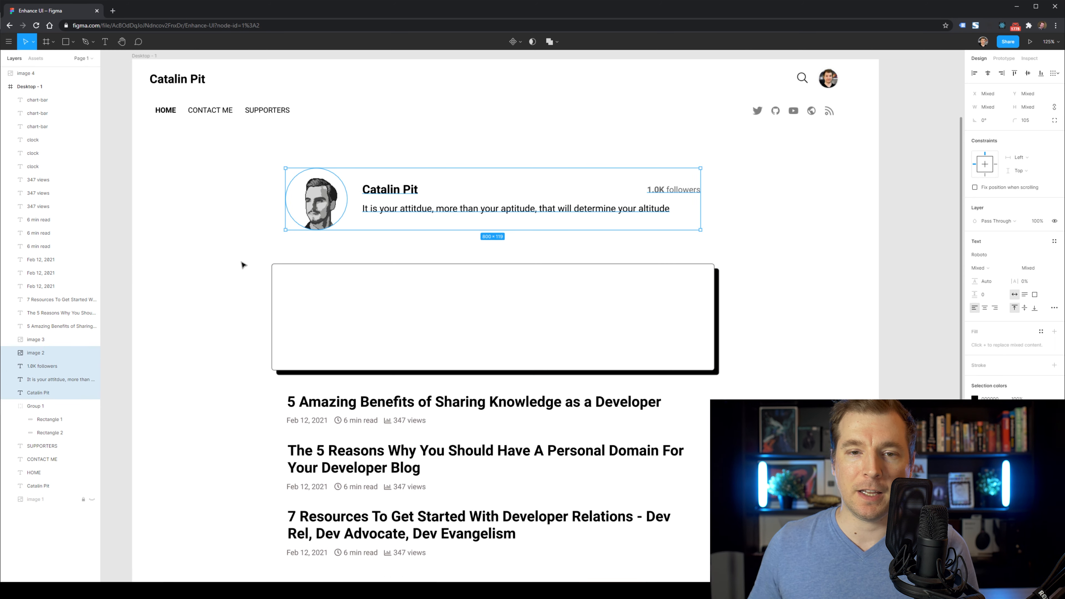
pyautogui.moveTo(221, 295); pyautogui.dragTo(530, 198)
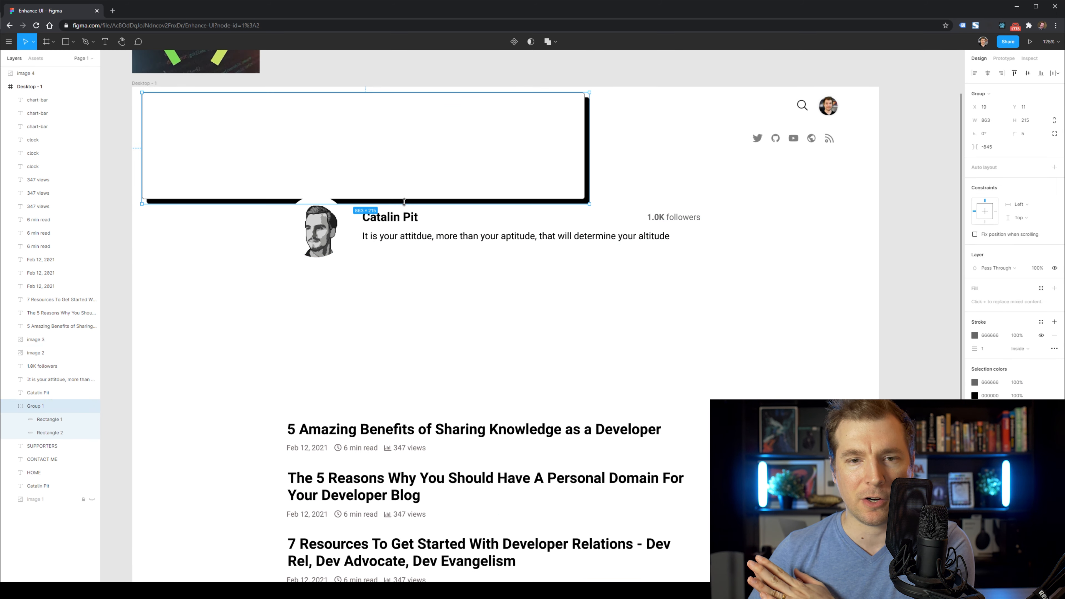
pyautogui.click(293, 214)
pyautogui.hotkey('ctrl', 'z')
# Resize the header card to 1376×150, nudge it into place and layer it below the name title.
pyautogui.moveTo(360, 203); pyautogui.dragTo(360, 170)
pyautogui.moveTo(589, 142); pyautogui.dragTo(883, 144)
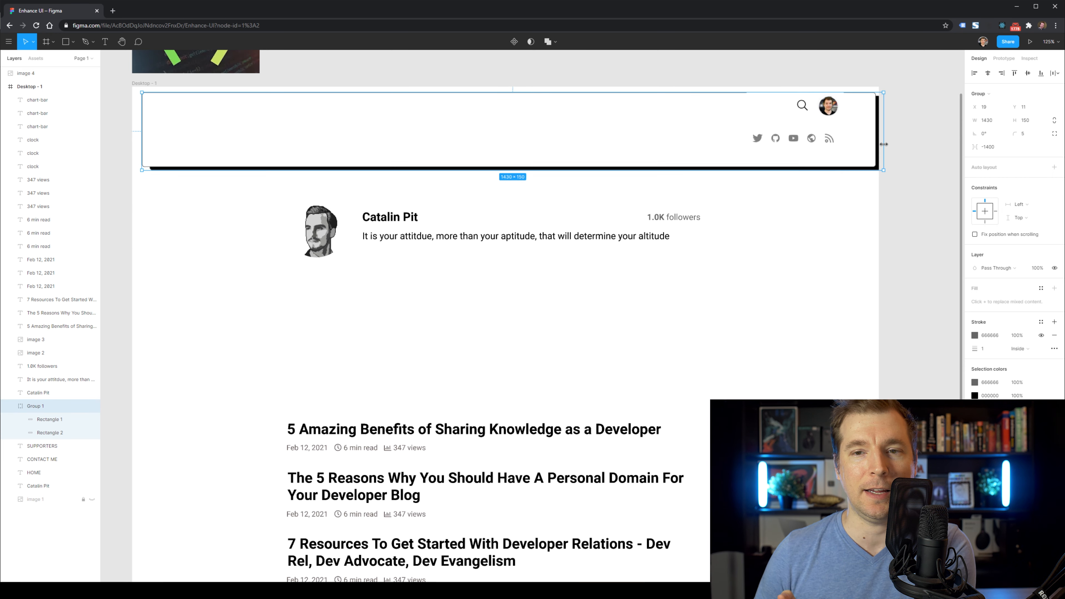
pyautogui.press('Up')
pyautogui.press('Up')
pyautogui.press('Up')
pyautogui.press('Right')
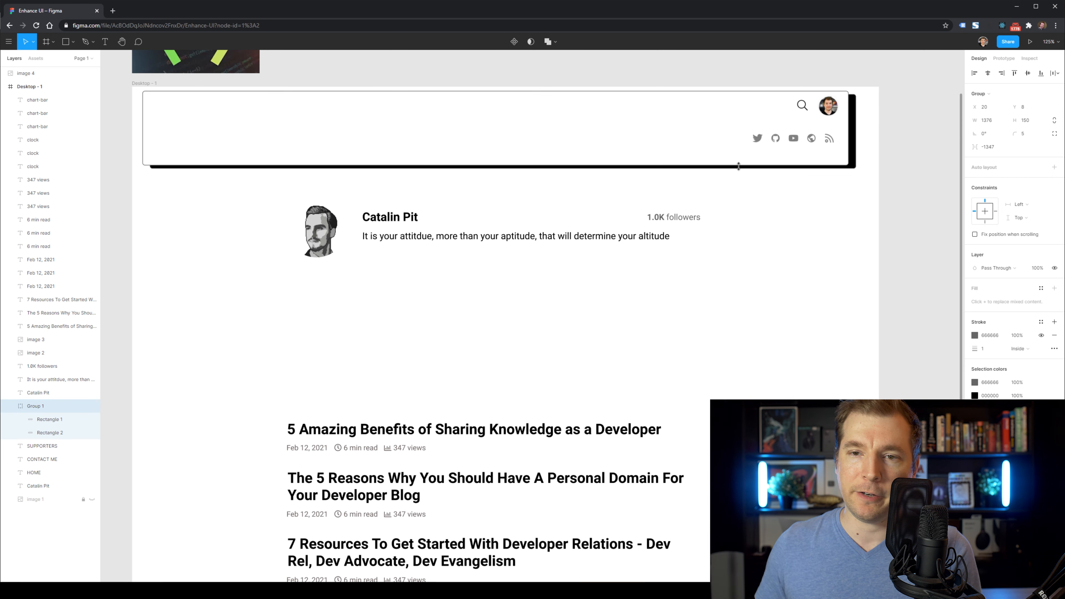
pyautogui.moveTo(50, 488); pyautogui.dragTo(49, 489)
pyautogui.click(219, 282)
# Shift the name title and nav links right and move the portrait into the header.
pyautogui.scroll(1, 245, 218)
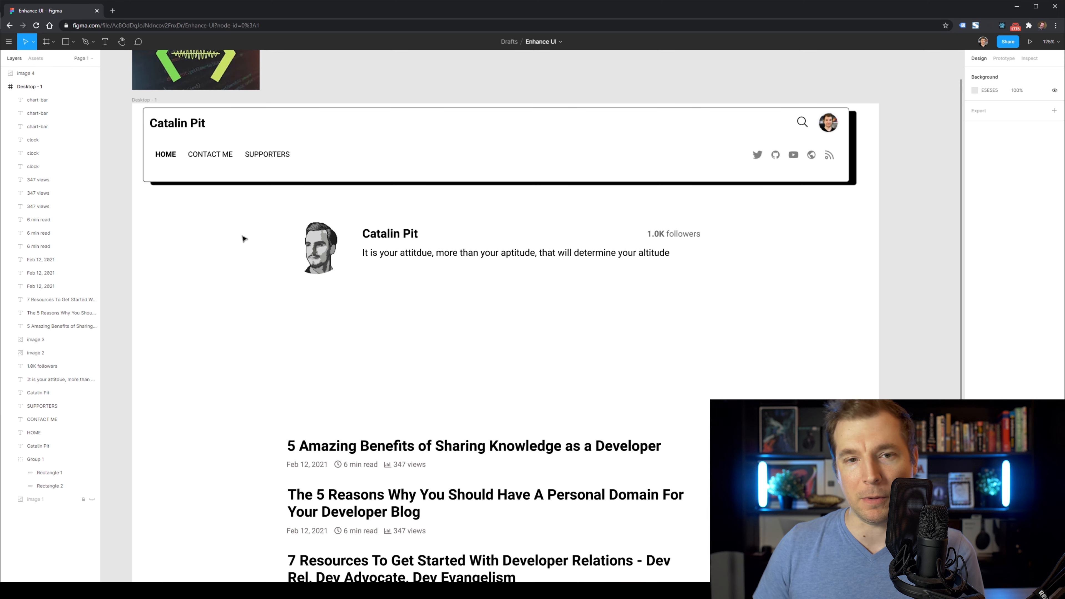
pyautogui.click(180, 124)
pyautogui.keyDown('shift'); pyautogui.click(167, 154); pyautogui.keyUp('shift')
pyautogui.keyDown('shift'); pyautogui.click(209, 154); pyautogui.keyUp('shift')
pyautogui.keyDown('shift'); pyautogui.click(272, 156); pyautogui.keyUp('shift')
pyautogui.moveTo(271, 155); pyautogui.dragTo(338, 161)
pyautogui.moveTo(325, 258); pyautogui.dragTo(189, 159)
# Set the name title's font size to 36.
pyautogui.scroll(1, 249, 165)
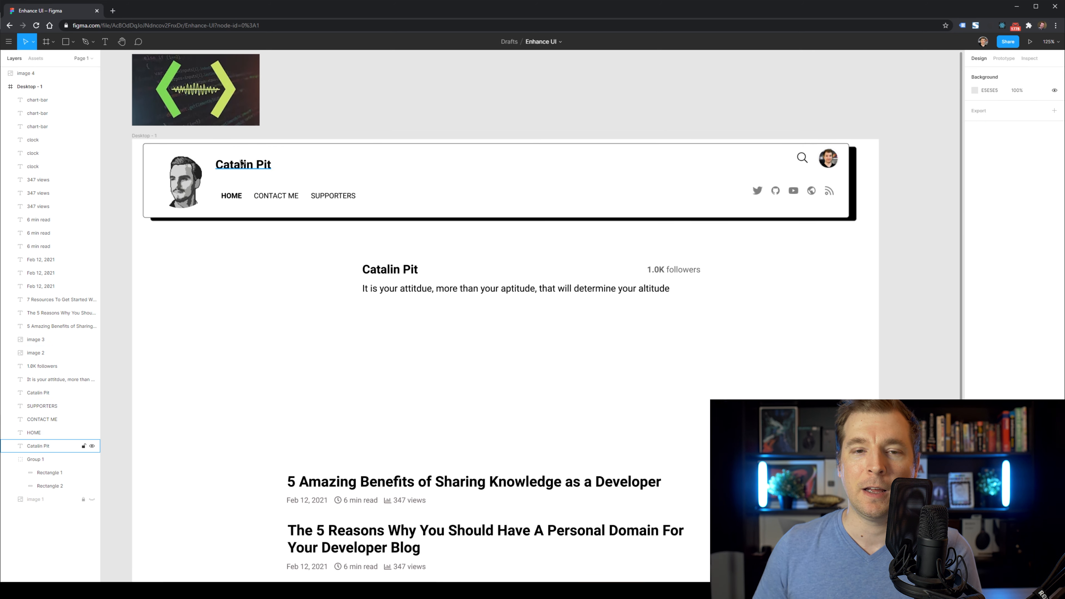
pyautogui.click(249, 165)
pyautogui.click(1046, 268)
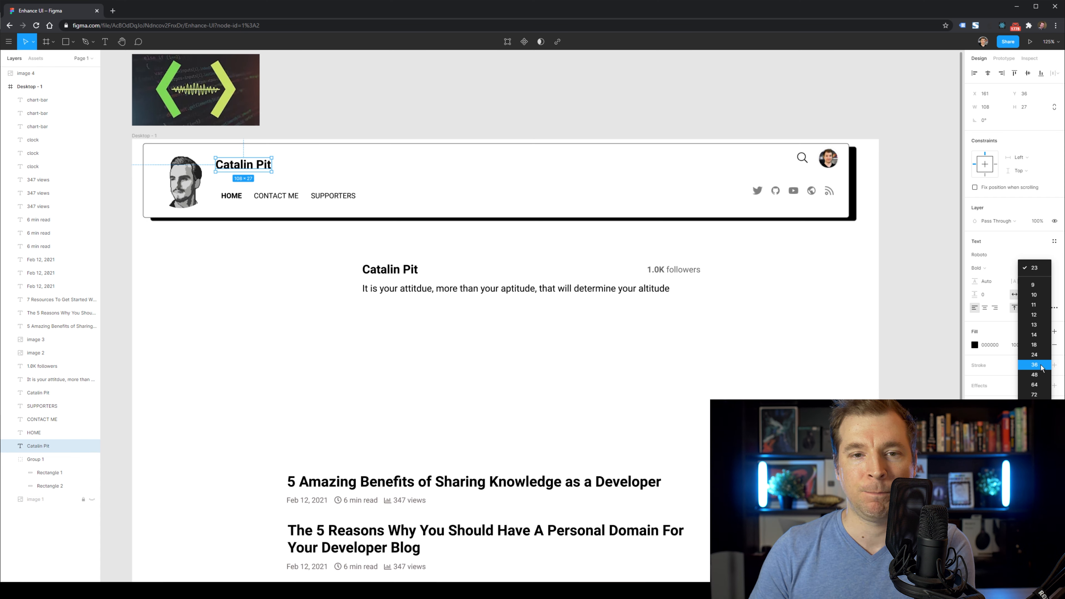
pyautogui.click(1042, 364)
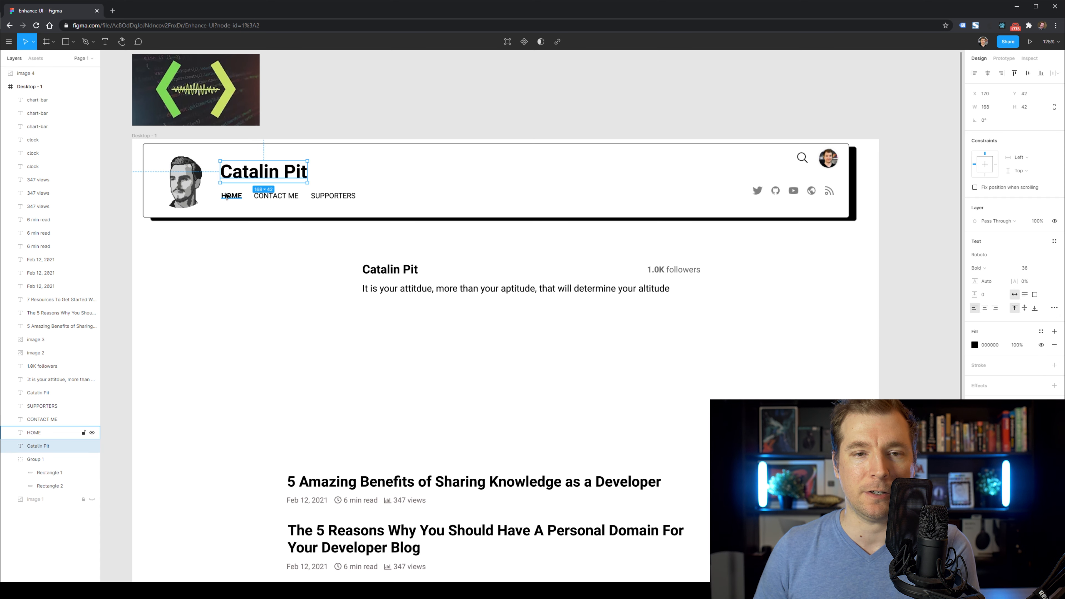
# Move the quote up under the header title and make it grey.
pyautogui.moveTo(226, 197); pyautogui.dragTo(342, 209)
pyautogui.click(482, 289)
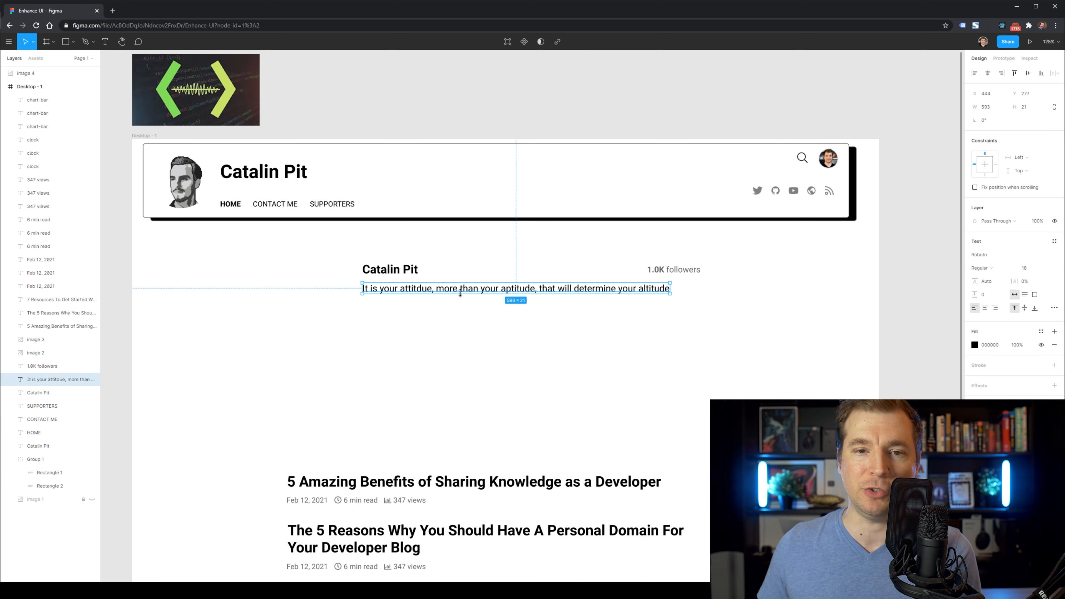
pyautogui.moveTo(482, 288); pyautogui.dragTo(353, 193)
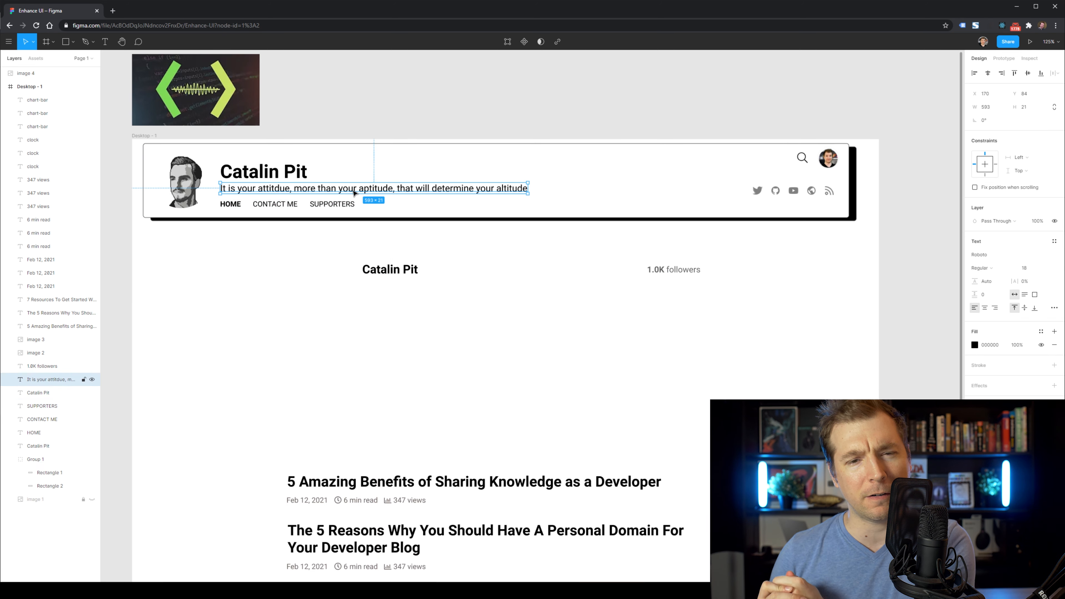
pyautogui.click(975, 345)
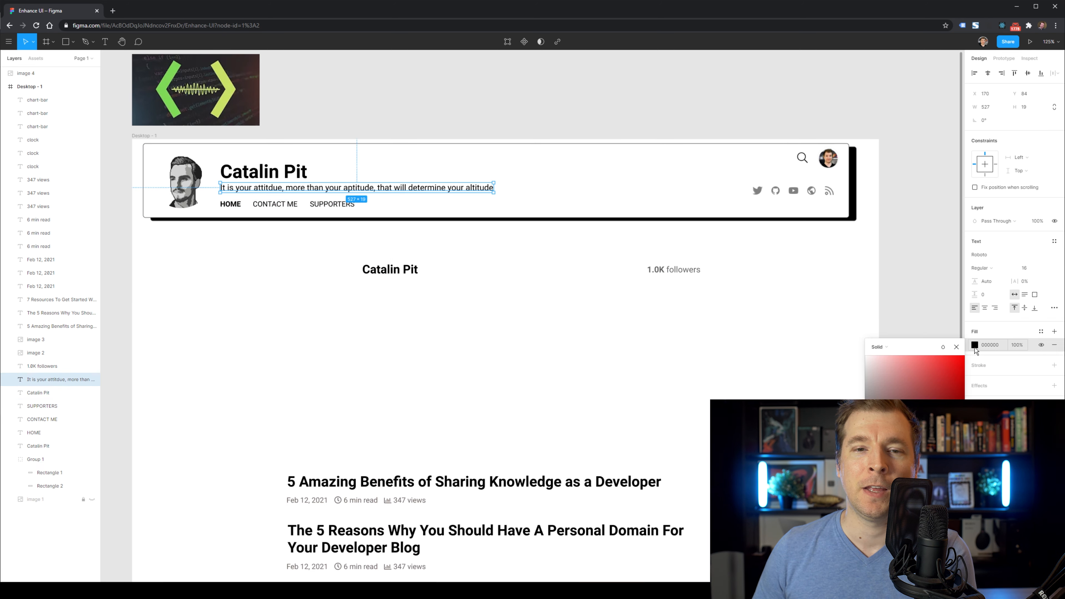
# Set the nav links to font size 18 and nudge the title and quote up slightly.
pyautogui.click(230, 203)
pyautogui.keyDown('shift'); pyautogui.click(276, 204); pyautogui.keyUp('shift')
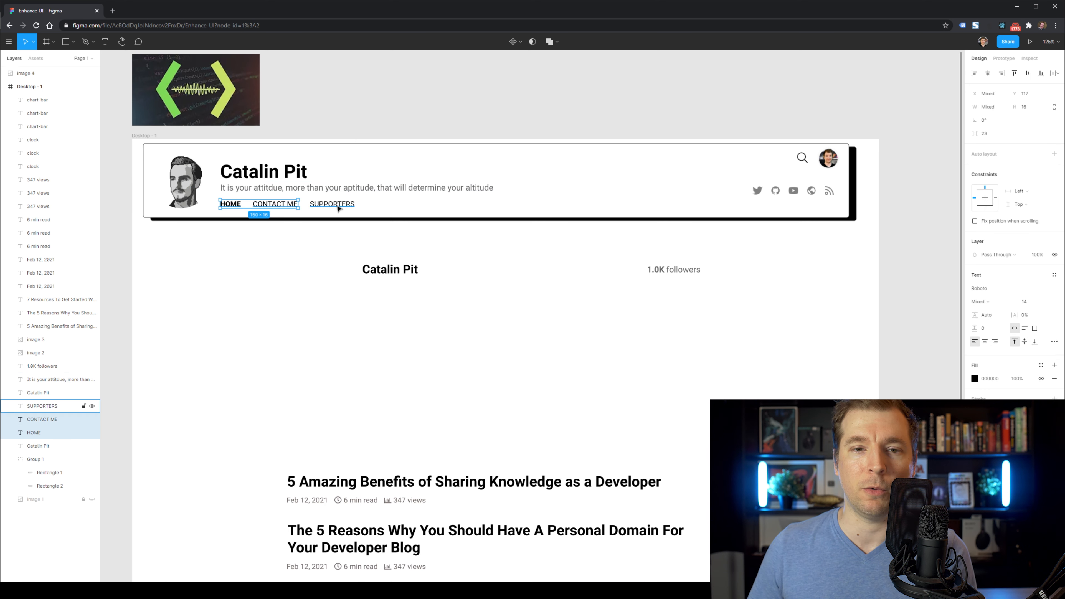
pyautogui.press('Return')
pyautogui.click(437, 258)
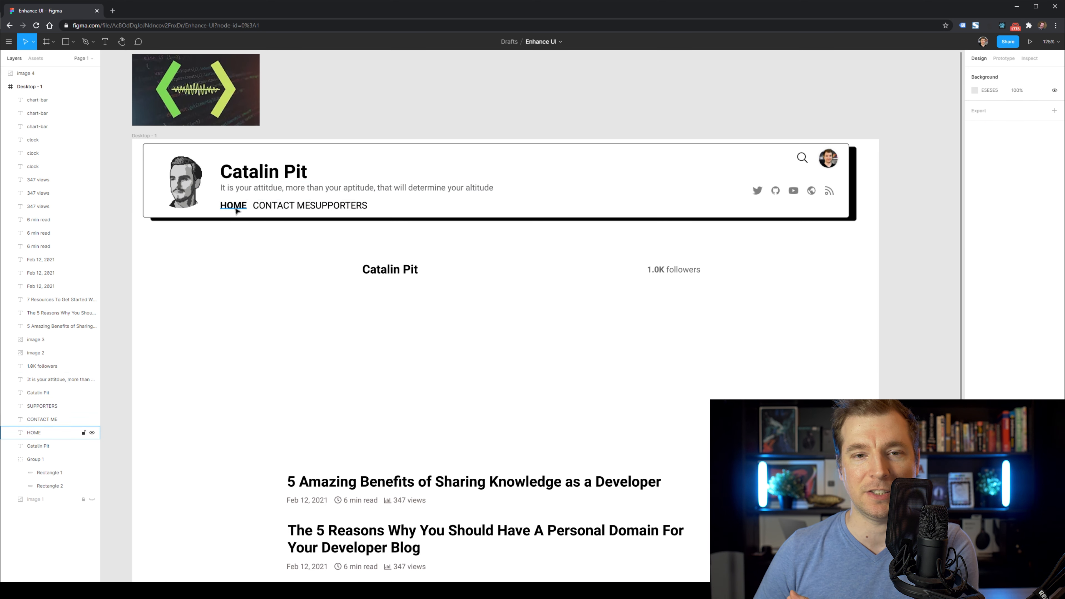
pyautogui.click(244, 177)
pyautogui.keyDown('shift'); pyautogui.click(248, 188); pyautogui.keyUp('shift')
pyautogui.moveTo(254, 176); pyautogui.dragTo(254, 171)
pyautogui.click(335, 207)
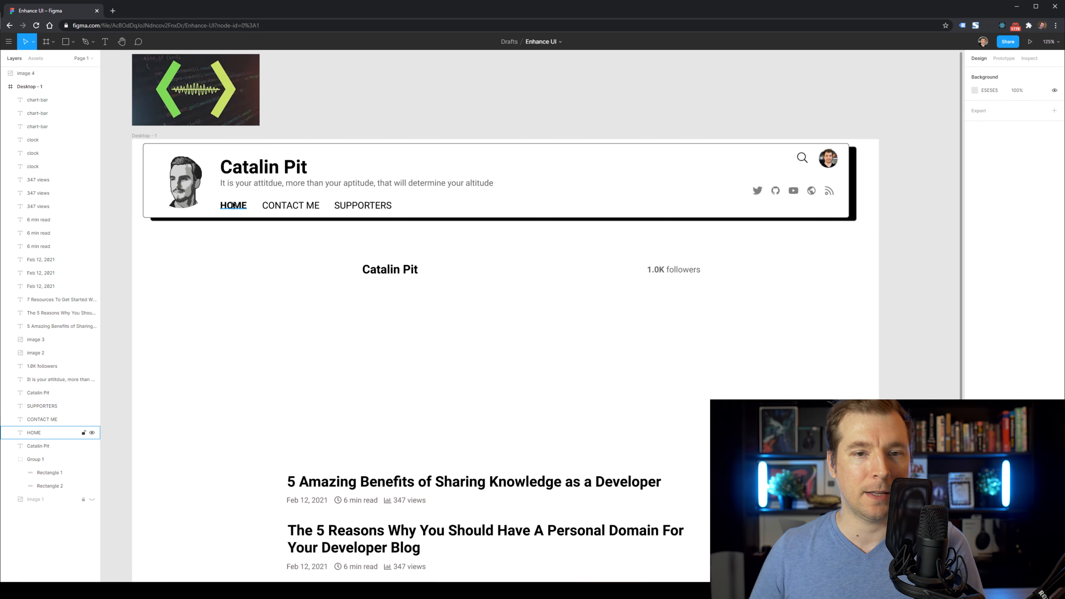
# Draw a black rectangle box over the HOME link.
pyautogui.click(233, 205)
pyautogui.keyDown('shift'); pyautogui.click(290, 206); pyautogui.keyUp('shift')
pyautogui.keyDown('shift'); pyautogui.click(350, 206); pyautogui.keyUp('shift')
pyautogui.click(355, 243)
pyautogui.moveTo(213, 217); pyautogui.dragTo(256, 195)
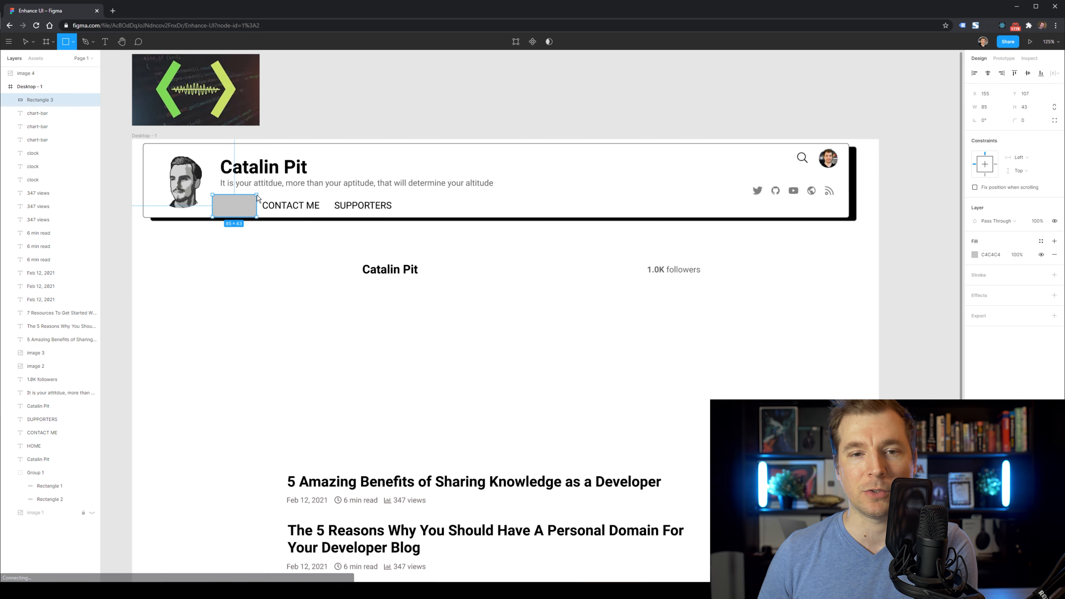
pyautogui.click(975, 255)
pyautogui.moveTo(962, 290); pyautogui.dragTo(872, 364)
pyautogui.click(265, 278)
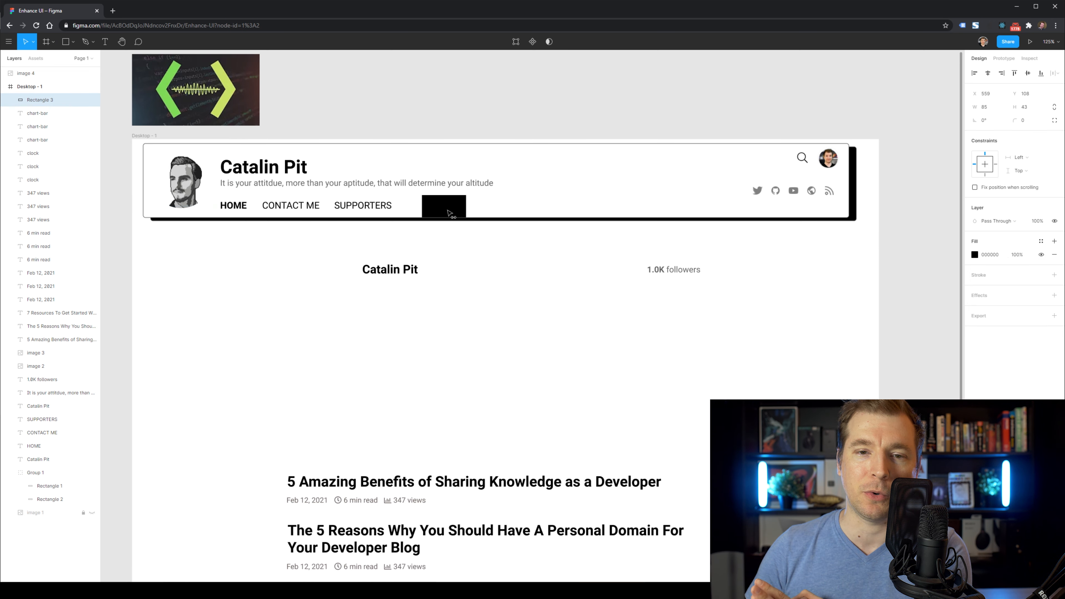
pyautogui.moveTo(447, 210); pyautogui.dragTo(456, 210)
# Stack HOME above the black box and make its text white.
pyautogui.click(231, 210)
pyautogui.click(231, 207)
pyautogui.moveTo(46, 446); pyautogui.dragTo(60, 95)
pyautogui.click(975, 345)
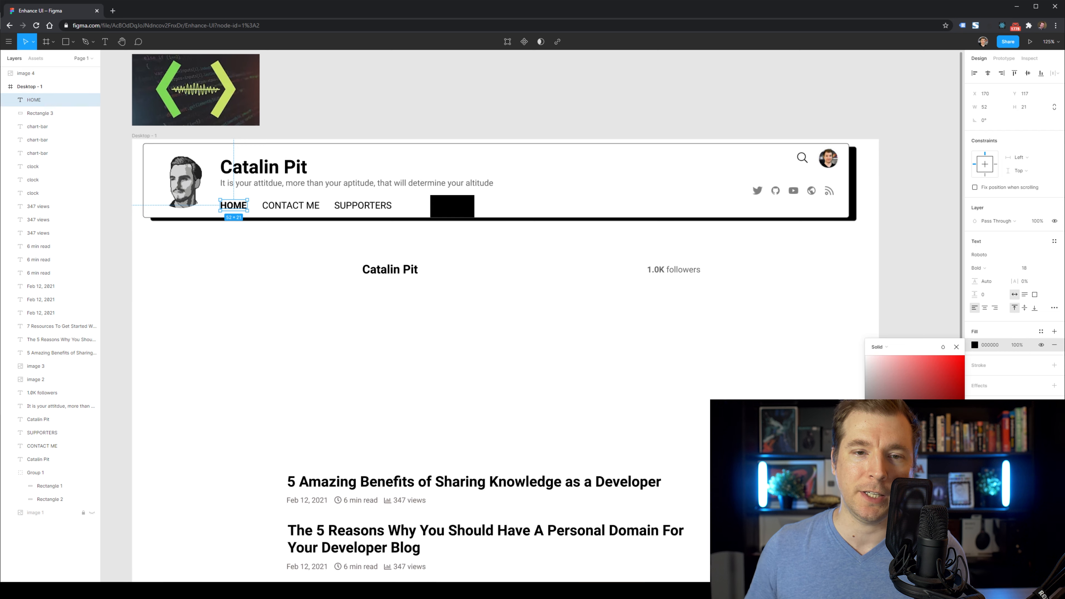
pyautogui.moveTo(460, 207); pyautogui.dragTo(267, 213)
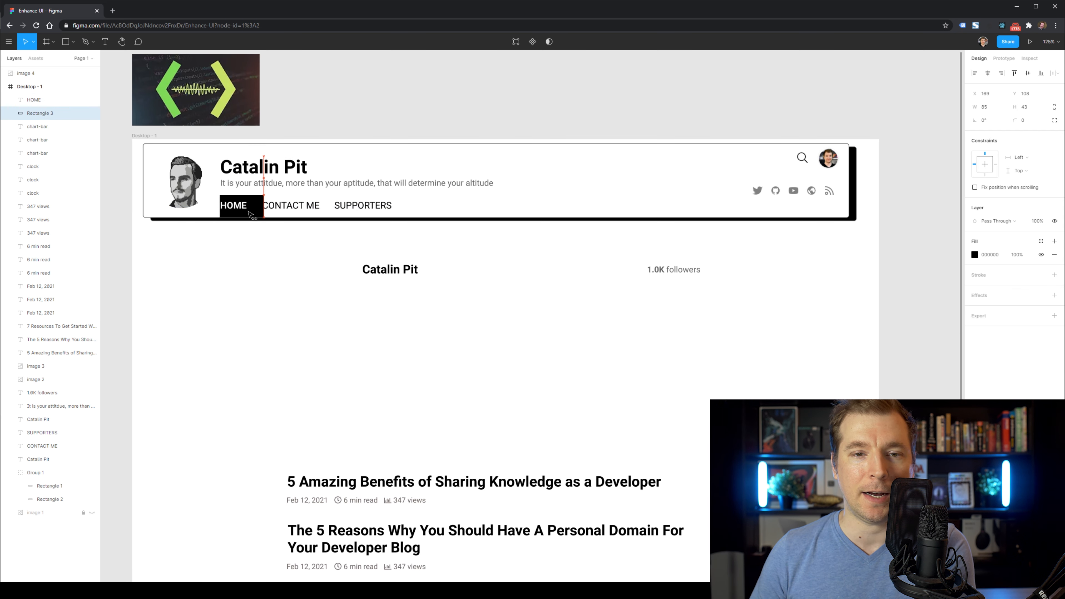
# Space CONTACT ME and SUPPORTERS from the box, centre HOME, and round corners to 5.
pyautogui.click(291, 206)
pyautogui.keyDown('shift'); pyautogui.click(373, 207); pyautogui.keyUp('shift')
pyautogui.moveTo(378, 208); pyautogui.dragTo(378, 208)
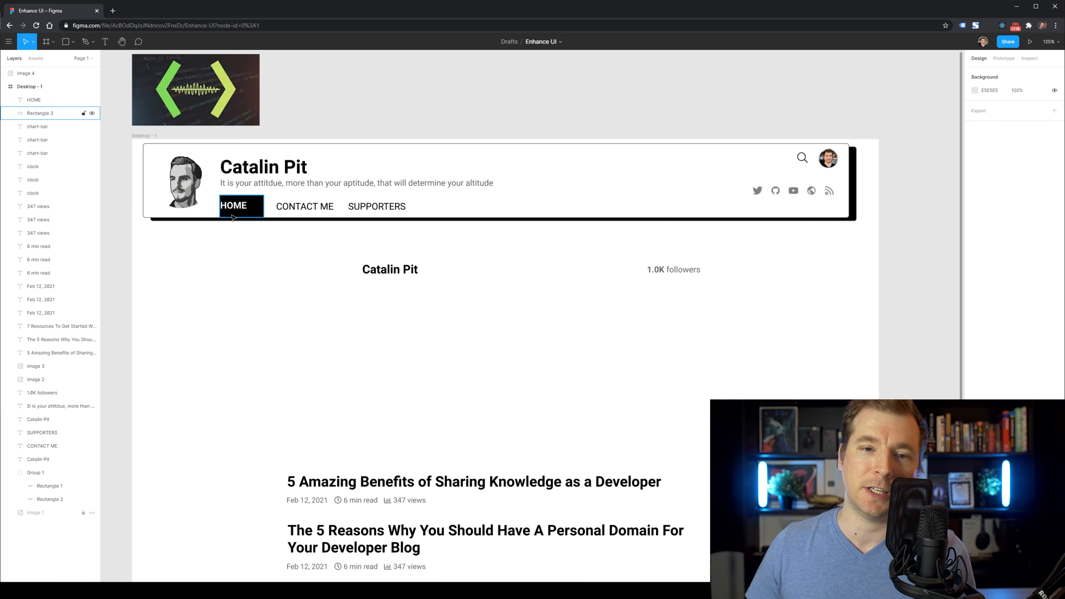
pyautogui.moveTo(240, 208); pyautogui.dragTo(247, 210)
pyautogui.click(254, 230)
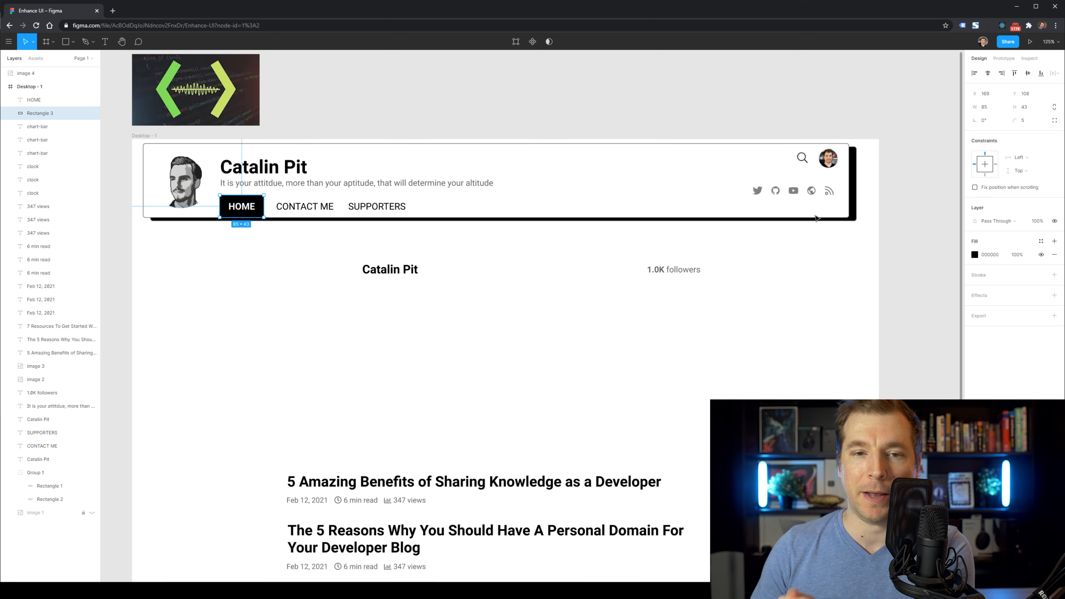
pyautogui.click(252, 249)
pyautogui.scroll(1, 326, 304)
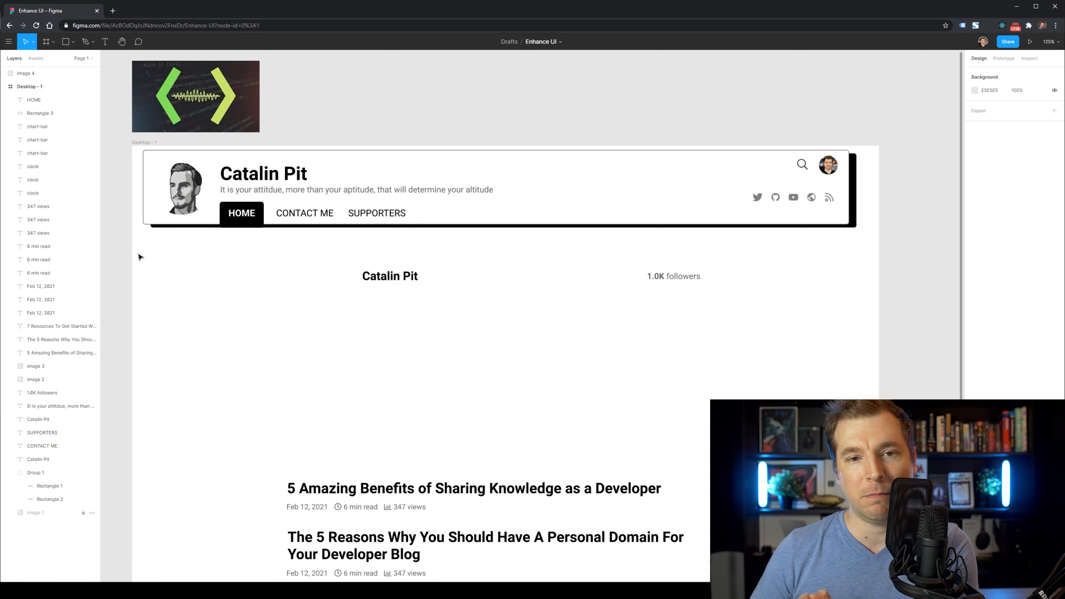
# Select the header contents and try shifting them right with the portrait, undoing that move.
pyautogui.moveTo(137, 254); pyautogui.dragTo(901, 164)
pyautogui.click(229, 262)
pyautogui.moveTo(520, 122); pyautogui.dragTo(217, 238)
pyautogui.moveTo(322, 192); pyautogui.dragTo(408, 192)
pyautogui.keyDown('shift'); pyautogui.click(188, 192); pyautogui.keyUp('shift')
pyautogui.moveTo(187, 193); pyautogui.dragTo(315, 196)
pyautogui.hotkey('ctrl', 'z')
pyautogui.press('Escape')
pyautogui.click(356, 237)
# Shift the name title, quote, HOME tab, SUPPORTERS and CONTACT ME links slightly right.
pyautogui.click(499, 214)
pyautogui.keyDown('shift'); pyautogui.click(451, 215); pyautogui.keyUp('shift')
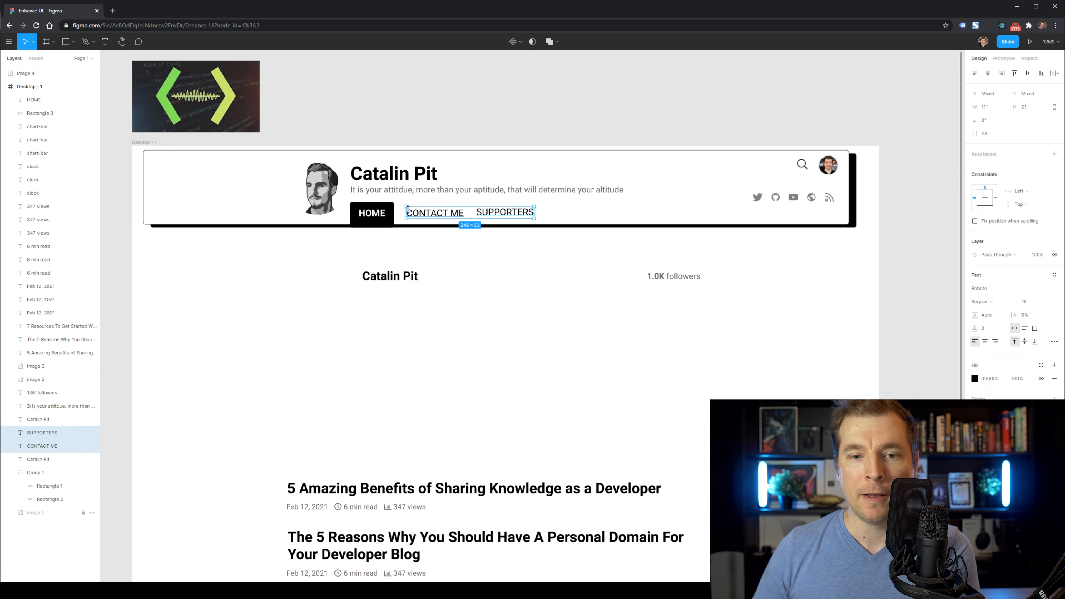
pyautogui.click(419, 233)
pyautogui.click(493, 214)
pyautogui.keyDown('shift'); pyautogui.click(460, 216); pyautogui.keyUp('shift')
pyautogui.keyDown('shift'); pyautogui.click(372, 213); pyautogui.keyUp('shift')
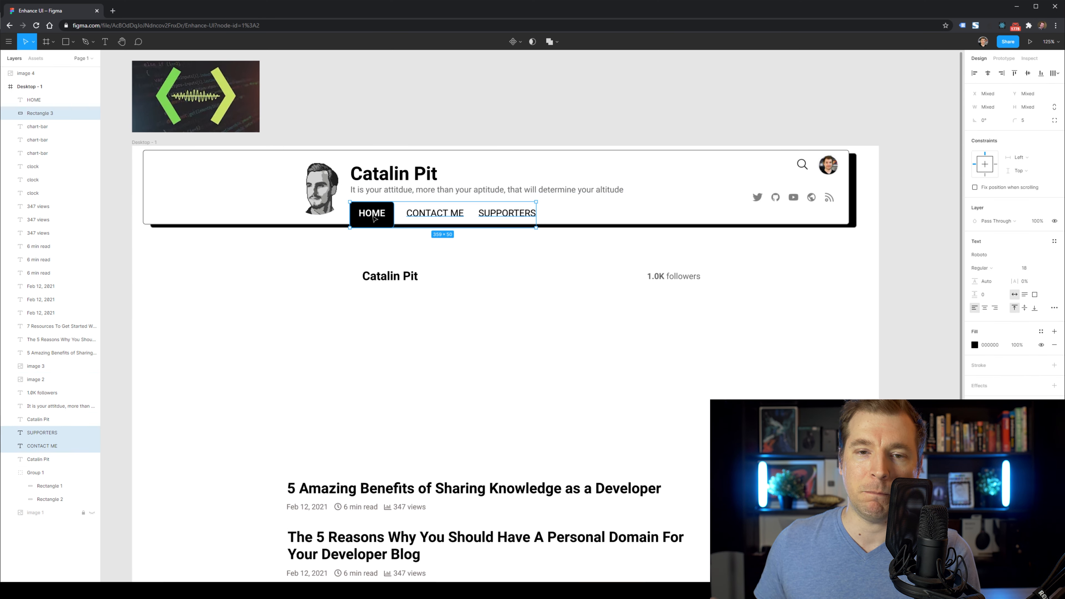
pyautogui.keyDown('shift'); pyautogui.click(403, 190); pyautogui.keyUp('shift')
pyautogui.keyDown('shift'); pyautogui.click(394, 180); pyautogui.keyUp('shift')
pyautogui.moveTo(394, 179); pyautogui.dragTo(404, 179)
pyautogui.click(406, 250)
# Delete the duplicate name text and place 1.0K followers beside the title.
pyautogui.click(406, 280)
pyautogui.press('Delete')
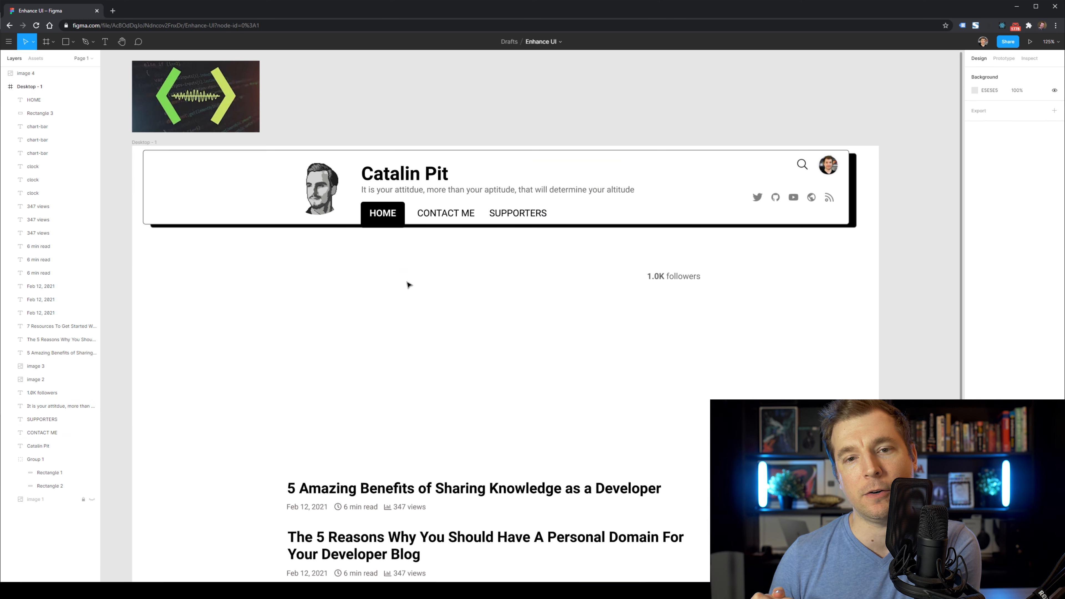
pyautogui.moveTo(682, 280); pyautogui.dragTo(497, 180)
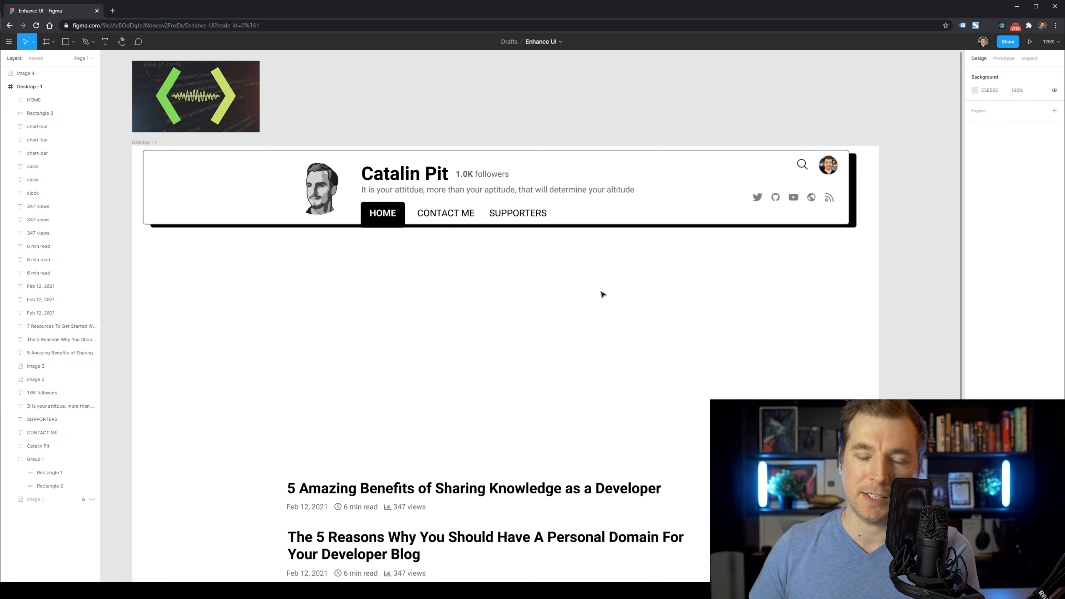
# Narrow the header border box from both sides to about 923 wide, moving the icons and avatar inward.
pyautogui.moveTo(815, 186); pyautogui.dragTo(811, 193)
pyautogui.click(502, 287)
pyautogui.click(184, 213)
pyautogui.moveTo(178, 269); pyautogui.dragTo(143, 209)
pyautogui.moveTo(144, 204); pyautogui.dragTo(208, 203)
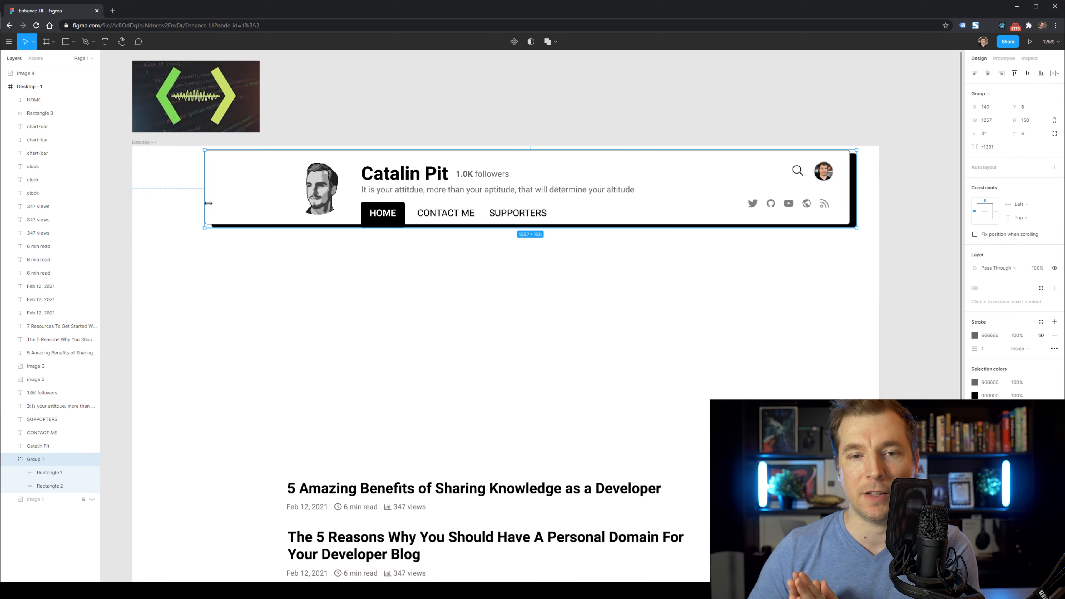
pyautogui.click(262, 252)
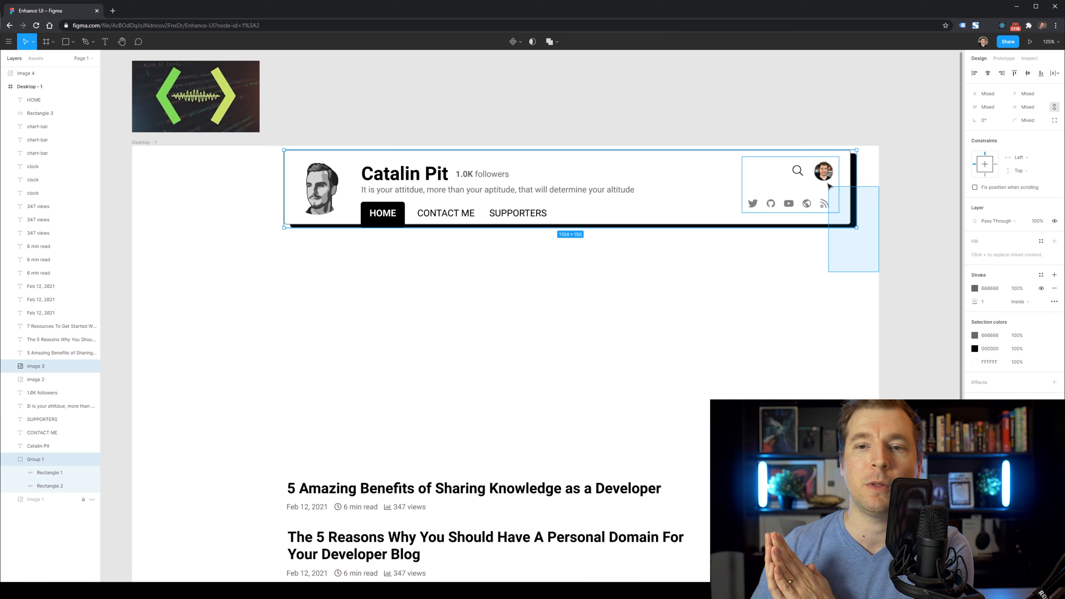
pyautogui.moveTo(817, 204); pyautogui.dragTo(718, 202)
pyautogui.moveTo(891, 289); pyautogui.dragTo(823, 205)
pyautogui.moveTo(856, 199); pyautogui.dragTo(772, 199)
# Move the whole header lower on the page and select the black HOME box.
pyautogui.moveTo(810, 330); pyautogui.dragTo(277, 134)
pyautogui.moveTo(409, 177)
pyautogui.mouseDown()
pyautogui.moveTo(409, 191)
pyautogui.moveTo(386, 191)
pyautogui.moveTo(411, 192)
pyautogui.mouseUp()
pyautogui.click(445, 293)
pyautogui.moveTo(370, 168); pyautogui.dragTo(338, 162)
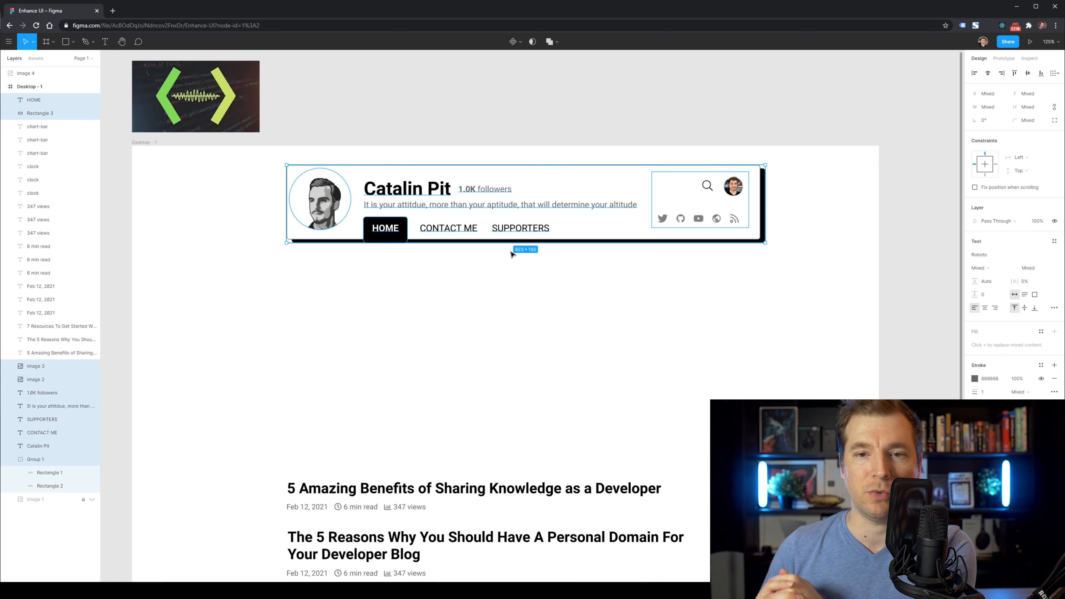
pyautogui.moveTo(866, 308); pyautogui.dragTo(335, 165)
pyautogui.hotkey('shift', 'Down')
pyautogui.hotkey('shift', 'Down')
pyautogui.hotkey('shift', 'Down')
pyautogui.click(404, 302)
pyautogui.click(401, 253)
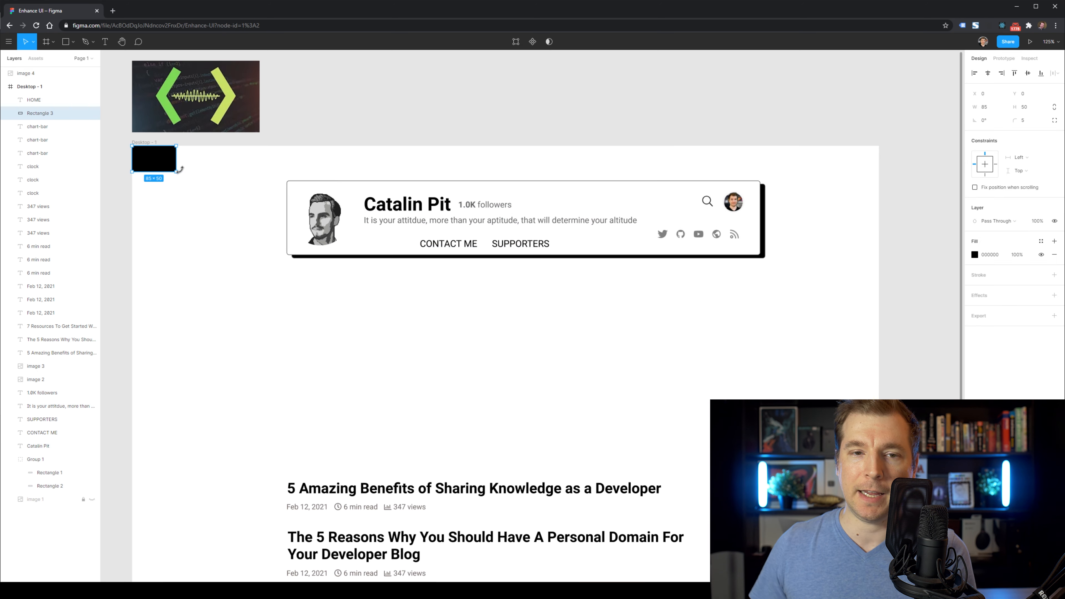
# Try stretching the black box into a thin bar across the frame top, then undo it.
pyautogui.moveTo(176, 167); pyautogui.dragTo(875, 211)
pyautogui.moveTo(490, 170); pyautogui.dragTo(489, 152)
pyautogui.click(465, 286)
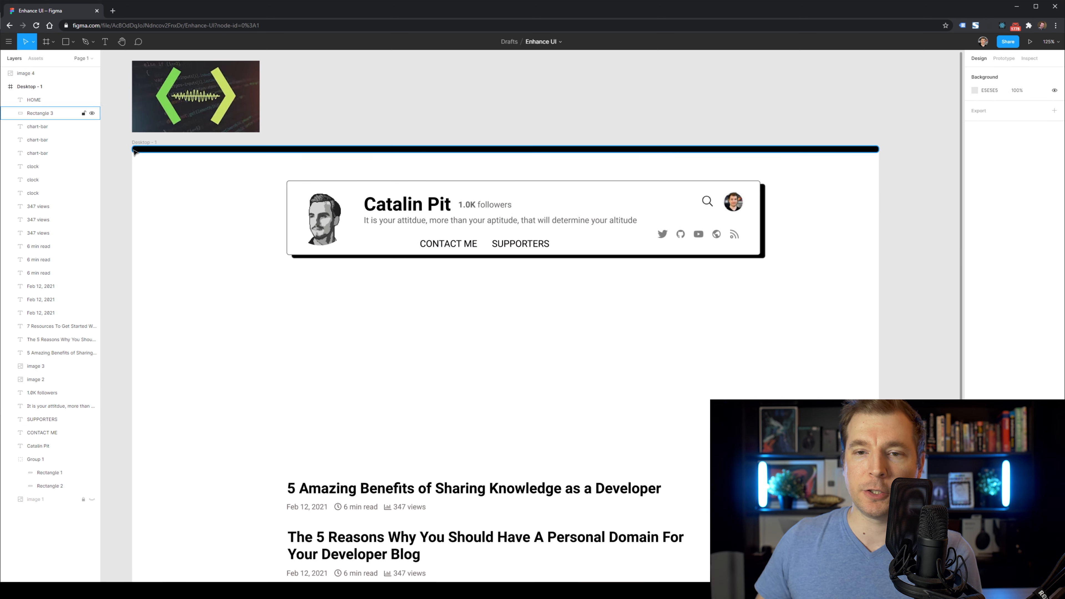
pyautogui.click(136, 149)
pyautogui.click(761, 325)
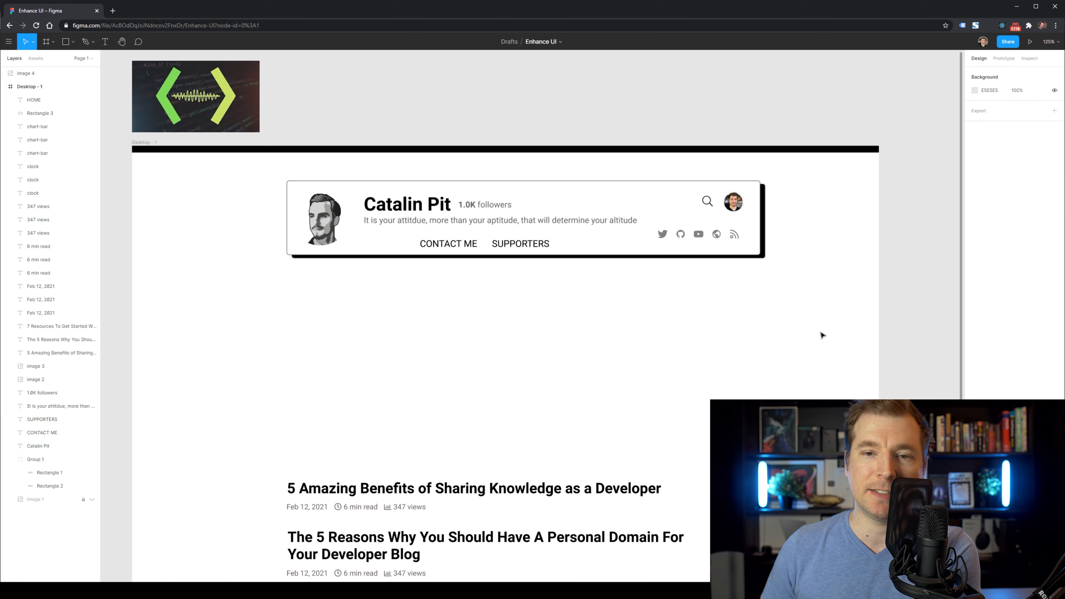
pyautogui.hotkey('ctrl', 'z')
pyautogui.hotkey('ctrl', 'z')
pyautogui.hotkey('ctrl', 'z')
pyautogui.hotkey('ctrl', 'z')
pyautogui.hotkey('ctrl', 'z')
pyautogui.hotkey('ctrl', 'z')
# Build a thick black band across the page top behind the header card.
pyautogui.click(488, 292)
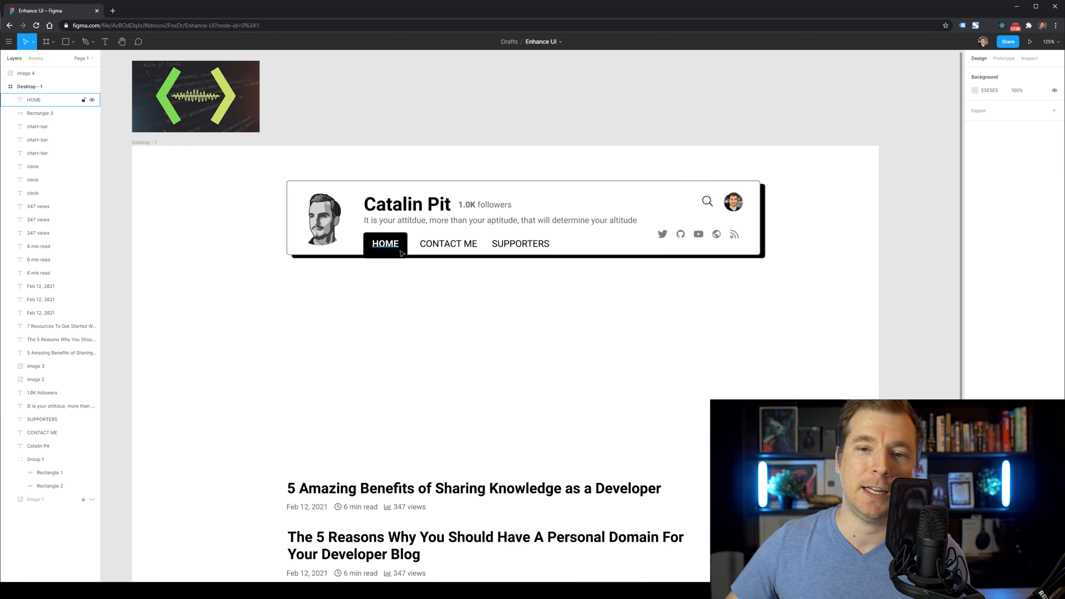
pyautogui.keyDown('alt'); pyautogui.moveTo(394, 249); pyautogui.dragTo(882, 152); pyautogui.keyUp('alt')
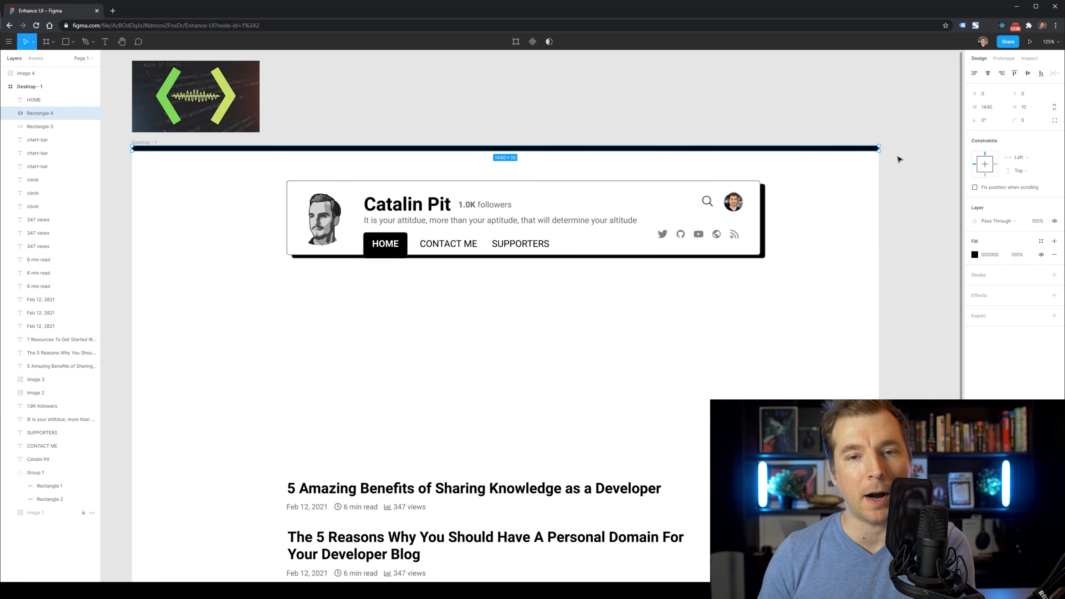
pyautogui.moveTo(828, 319); pyautogui.dragTo(248, 173)
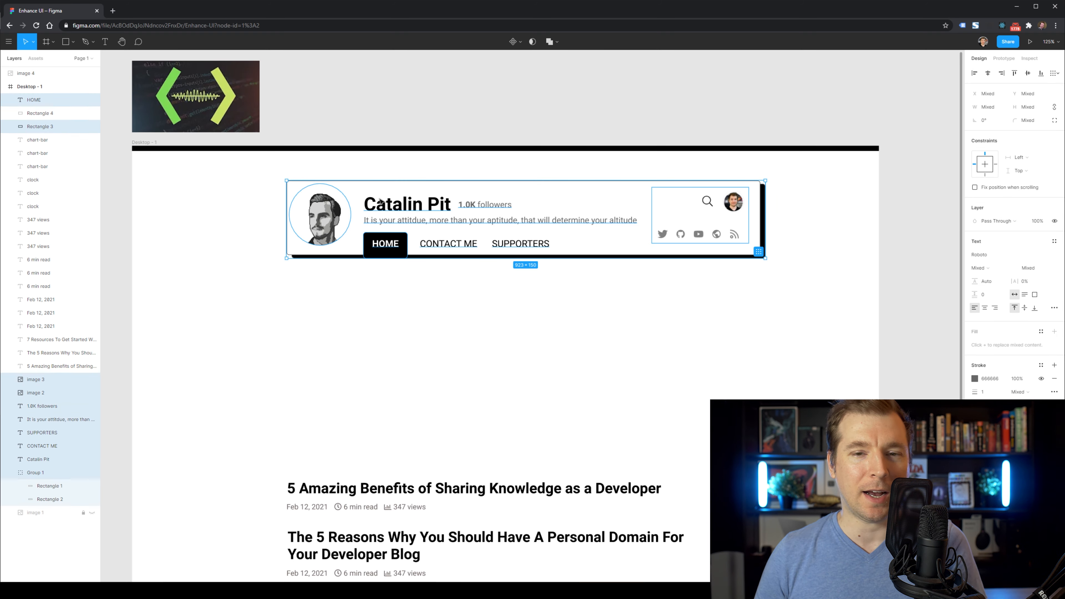
pyautogui.click(240, 149)
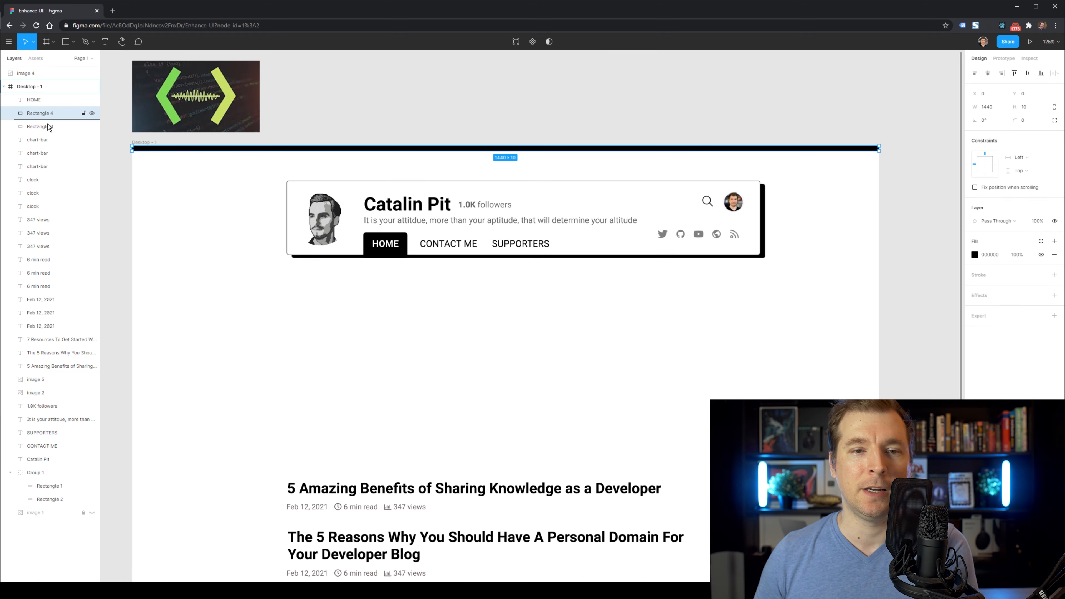
pyautogui.moveTo(49, 127); pyautogui.dragTo(46, 465)
pyautogui.moveTo(268, 150); pyautogui.dragTo(246, 219)
pyautogui.click(273, 286)
pyautogui.click(528, 398)
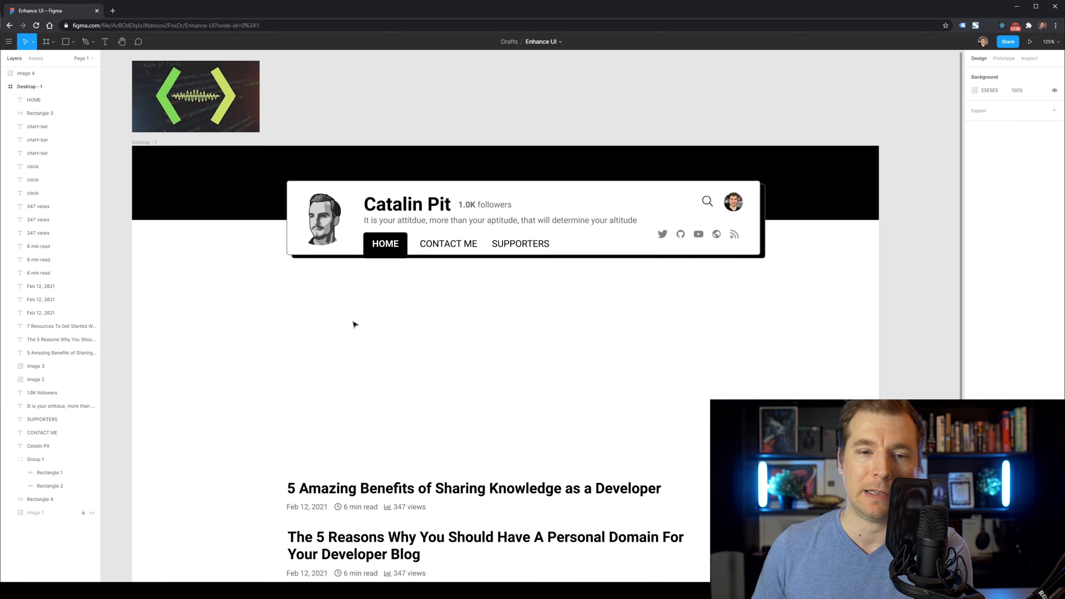
# Shift the header and black band up and move the article listings up beneath them.
pyautogui.moveTo(634, 365); pyautogui.dragTo(245, 189)
pyautogui.click(269, 264)
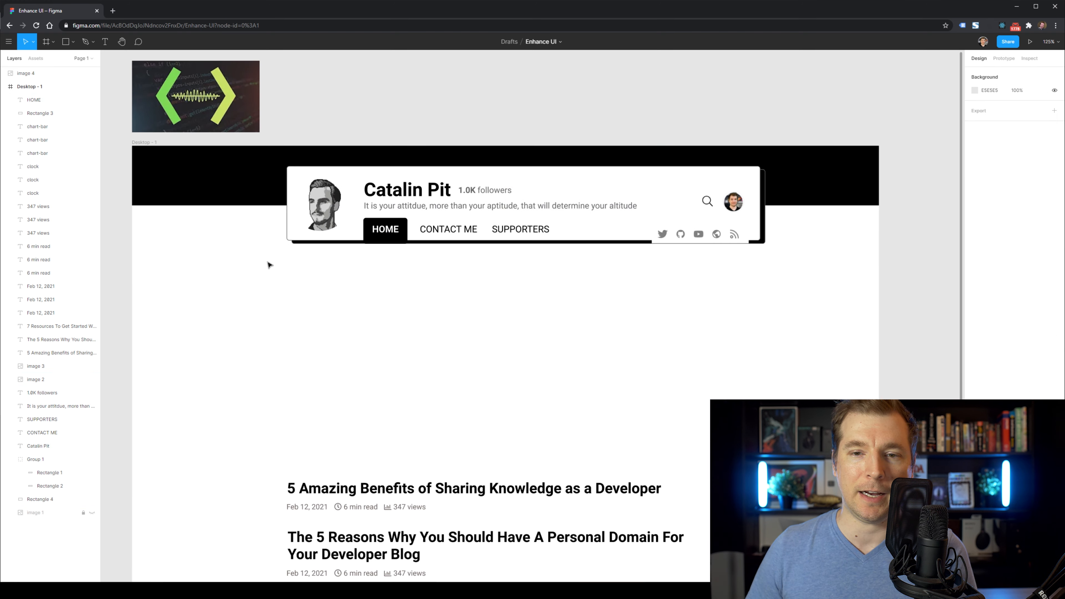
pyautogui.scroll(-4, 285, 308)
pyautogui.moveTo(232, 274); pyautogui.dragTo(420, 288)
pyautogui.scroll(3, 424, 470)
pyautogui.moveTo(475, 518); pyautogui.dragTo(299, 361)
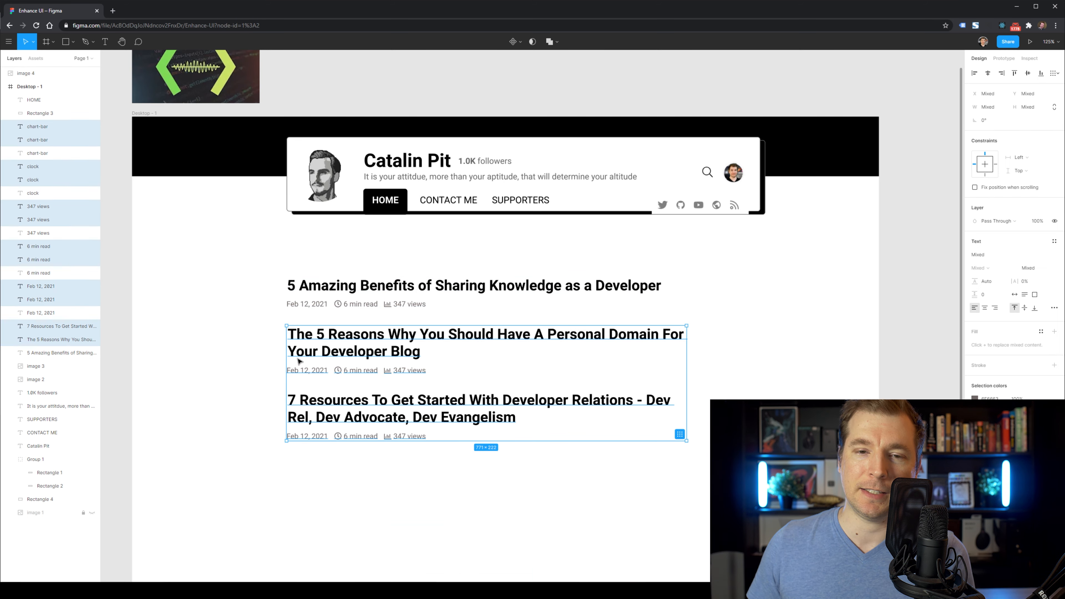
pyautogui.click(470, 362)
# Copy the knowledge-sharing article's '5 Amazing Benefits' cover image from Chrome and paste it into Figma.
pyautogui.hotkey('alt', 'Tab')
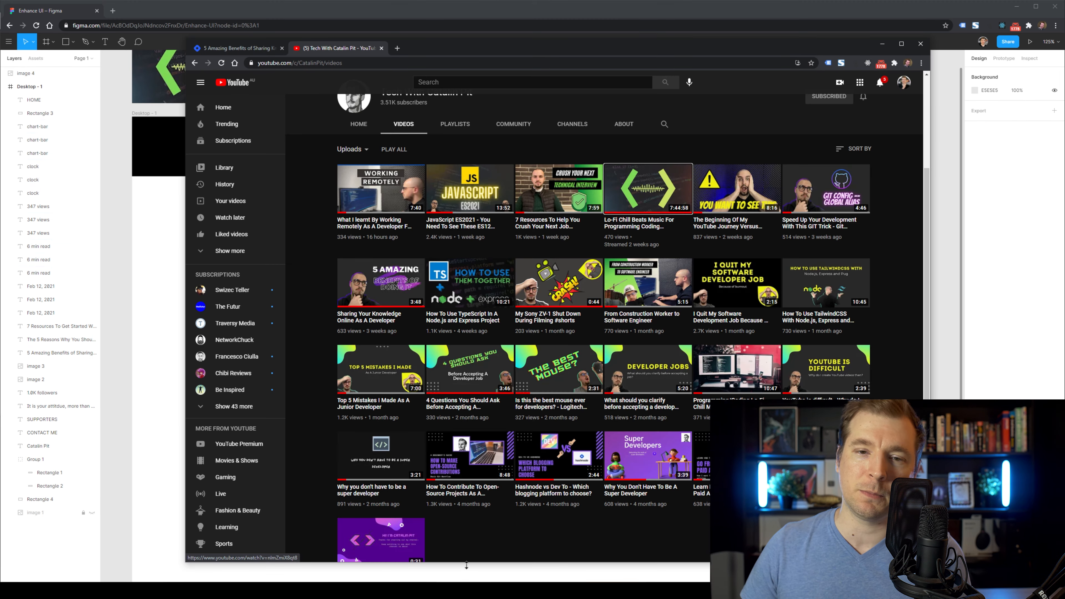
pyautogui.click(383, 49)
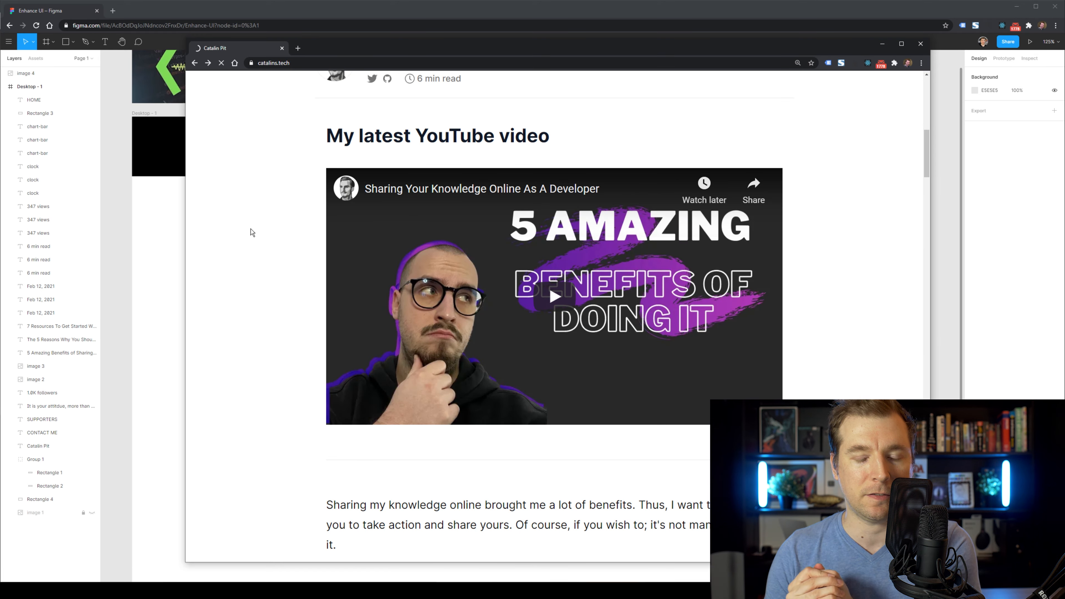
pyautogui.click(421, 367)
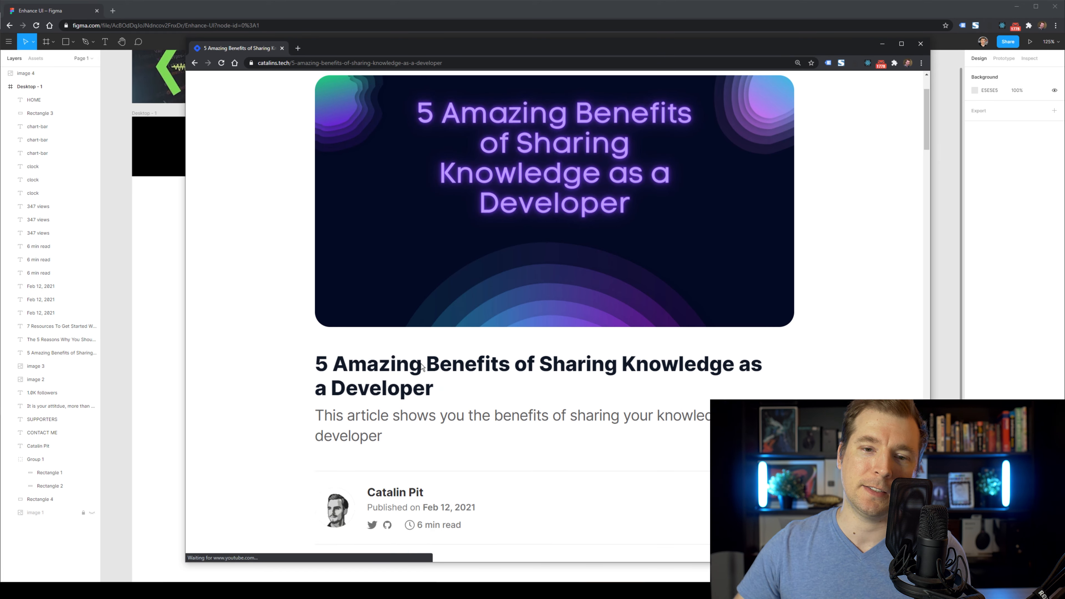
pyautogui.rightClick(413, 295)
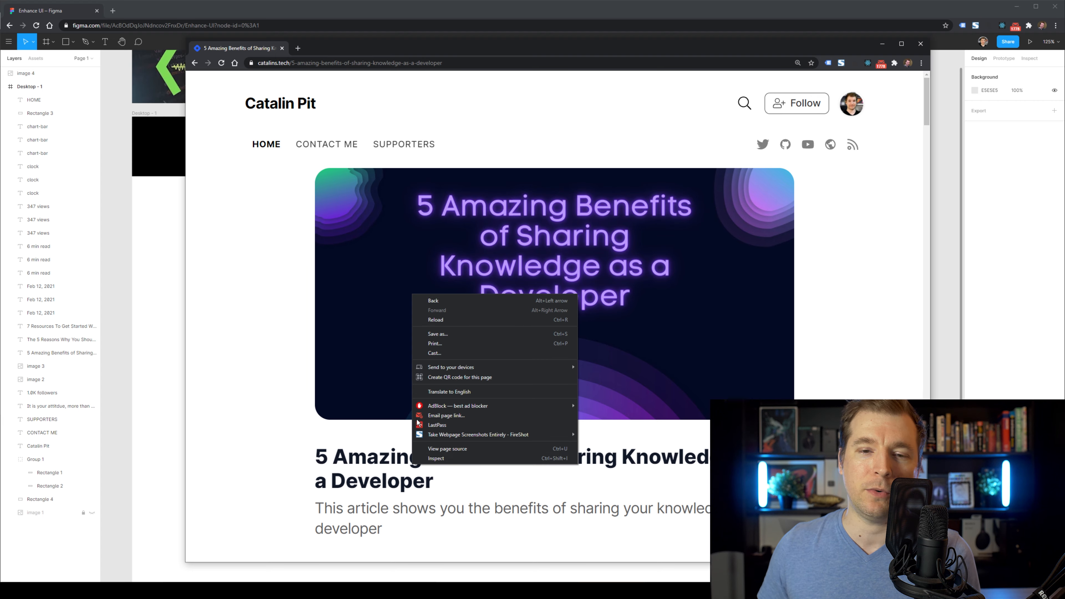
pyautogui.click(432, 458)
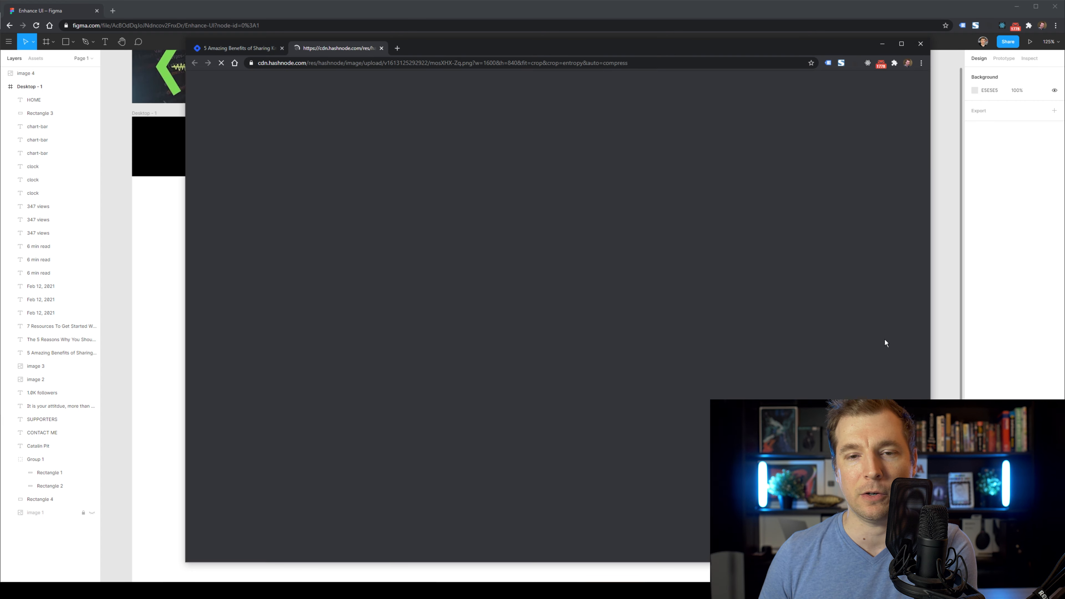
pyautogui.rightClick(460, 252)
pyautogui.click(494, 280)
pyautogui.click(170, 274)
pyautogui.hotkey('ctrl', 'v')
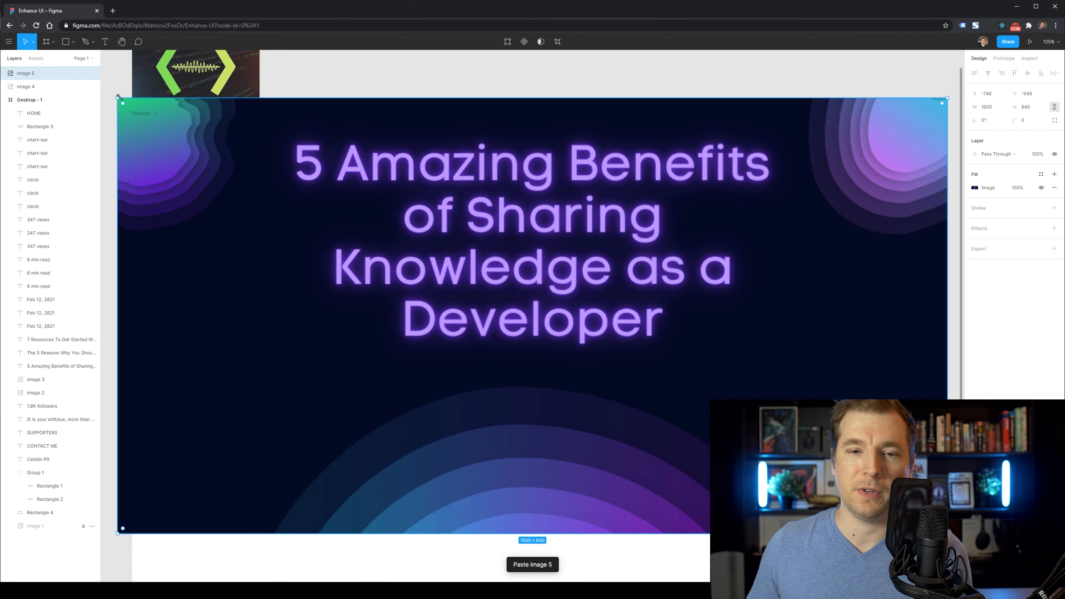
# Shrink the pasted cover image to 402×211 and place it above the first post, pushing the posts down.
pyautogui.moveTo(118, 97); pyautogui.dragTo(766, 438)
pyautogui.moveTo(893, 504); pyautogui.dragTo(273, 301)
pyautogui.moveTo(492, 500); pyautogui.dragTo(367, 280)
pyautogui.moveTo(392, 288); pyautogui.dragTo(393, 359)
pyautogui.hotkey('ctrl', 'z')
pyautogui.moveTo(511, 520); pyautogui.dragTo(310, 279)
pyautogui.moveTo(380, 302); pyautogui.dragTo(382, 421)
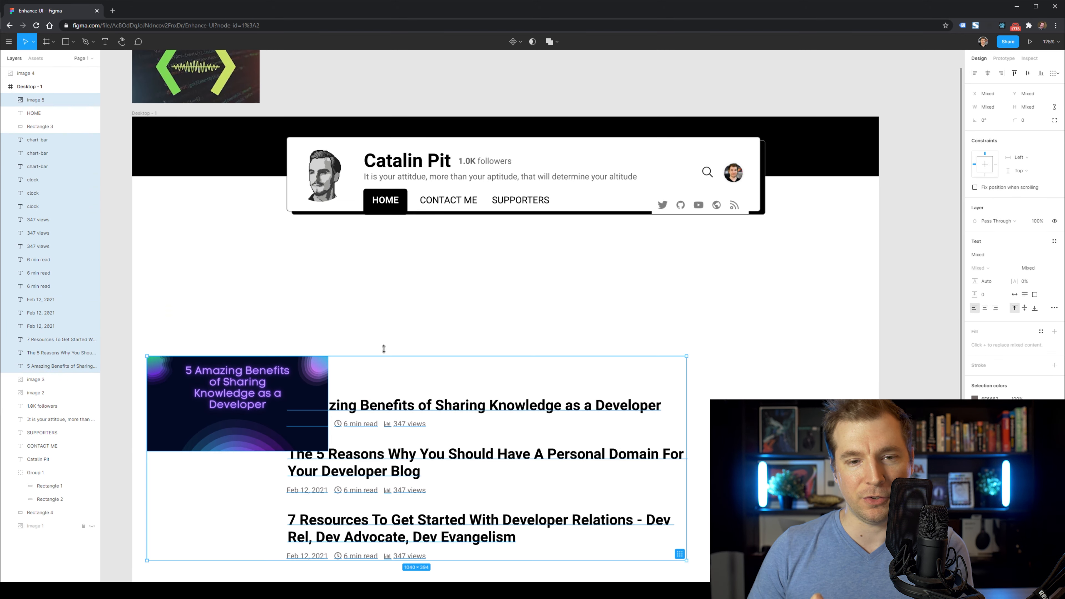
pyautogui.press('Escape')
pyautogui.moveTo(266, 388); pyautogui.dragTo(407, 283)
pyautogui.moveTo(468, 347); pyautogui.dragTo(531, 381)
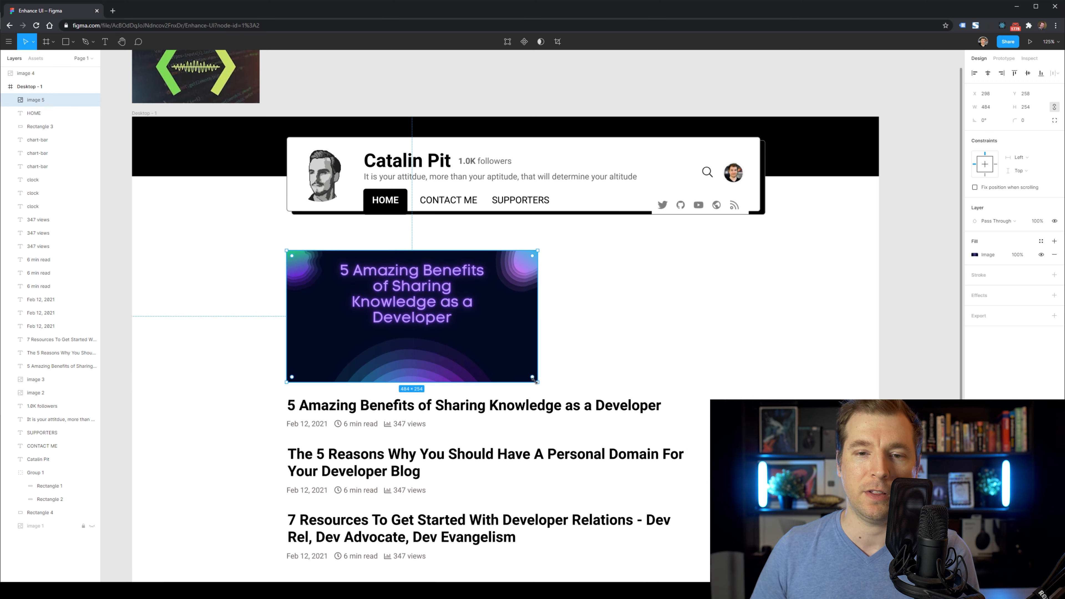
# Push the lower two posts down and narrow the first heading so it wraps onto two lines.
pyautogui.scroll(-1, 534, 380)
pyautogui.moveTo(490, 541); pyautogui.dragTo(357, 458)
pyautogui.hotkey('ctrl', 'z')
pyautogui.moveTo(348, 414); pyautogui.dragTo(348, 495)
pyautogui.click(520, 394)
pyautogui.moveTo(445, 406); pyautogui.dragTo(298, 368)
pyautogui.moveTo(306, 370); pyautogui.dragTo(307, 421)
pyautogui.click(652, 353)
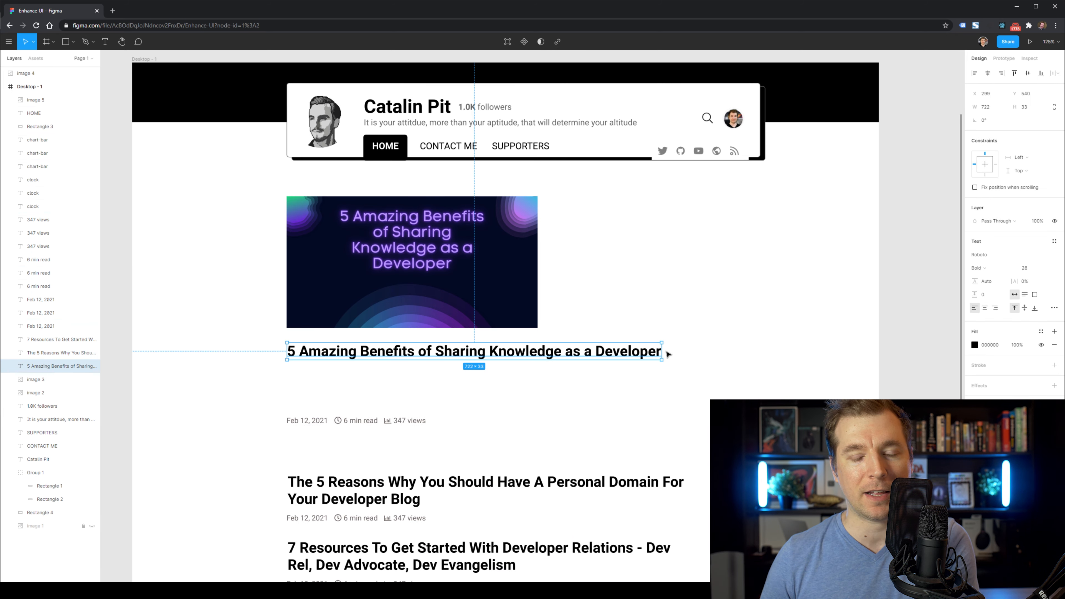
pyautogui.moveTo(662, 353); pyautogui.dragTo(538, 354)
pyautogui.click(520, 393)
pyautogui.moveTo(363, 369); pyautogui.dragTo(362, 364)
# Resize the cover image to 382×200 and tuck the first heading and metadata under it.
pyautogui.click(405, 306)
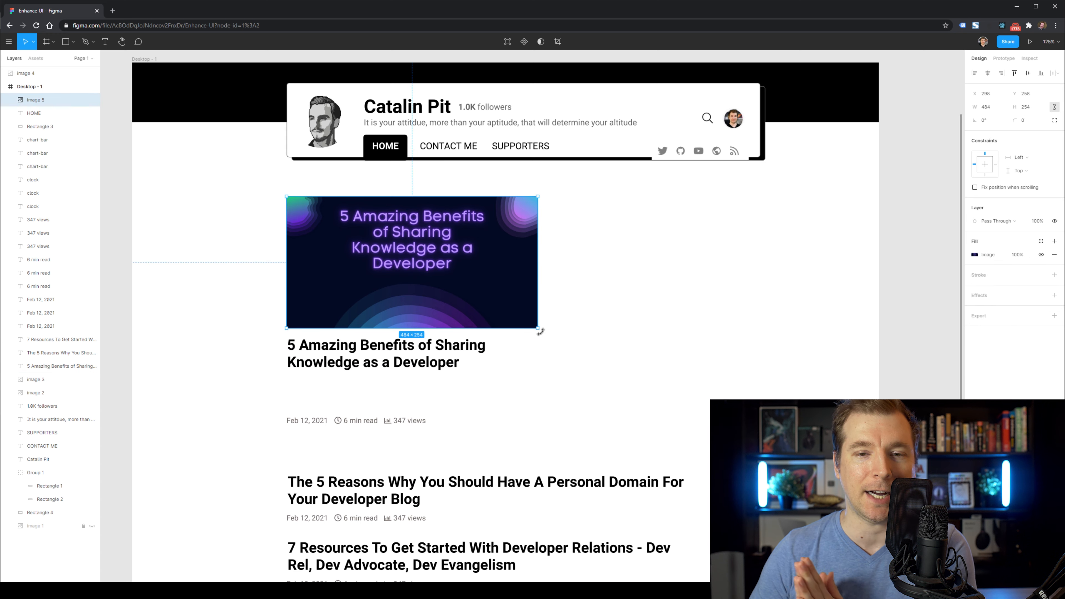
pyautogui.moveTo(538, 328); pyautogui.dragTo(478, 296)
pyautogui.click(509, 391)
pyautogui.moveTo(459, 434); pyautogui.dragTo(323, 360)
pyautogui.moveTo(344, 353); pyautogui.dragTo(344, 321)
pyautogui.click(629, 361)
pyautogui.click(452, 277)
pyautogui.moveTo(477, 296); pyautogui.dragTo(486, 302)
pyautogui.click(519, 364)
pyautogui.moveTo(481, 433); pyautogui.dragTo(293, 384)
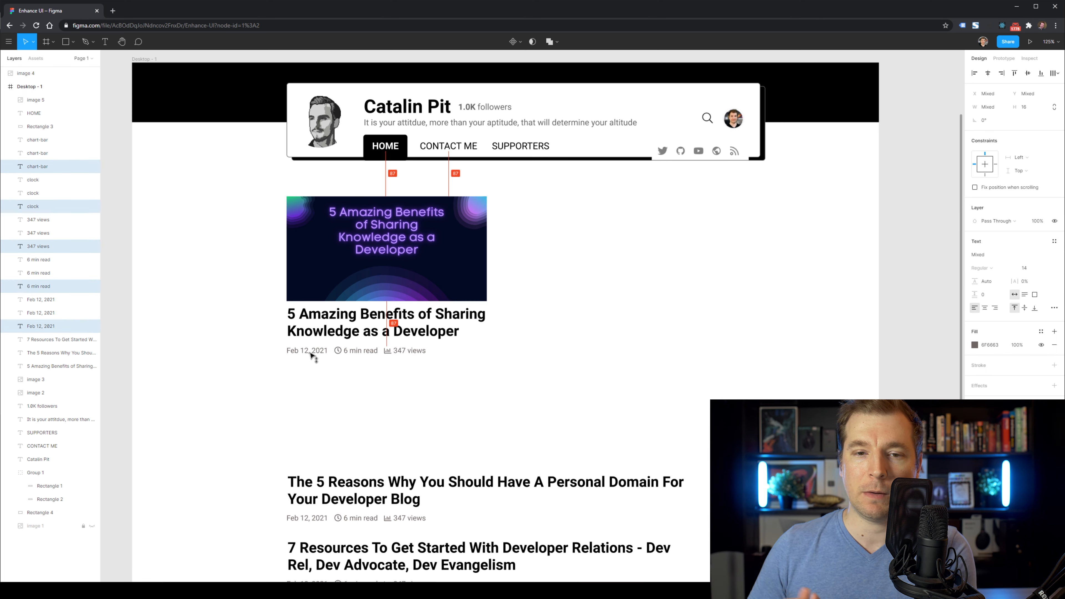
# Copy and paste the header card's outline and black shadow rectangles.
pyautogui.click(331, 390)
pyautogui.click(295, 153)
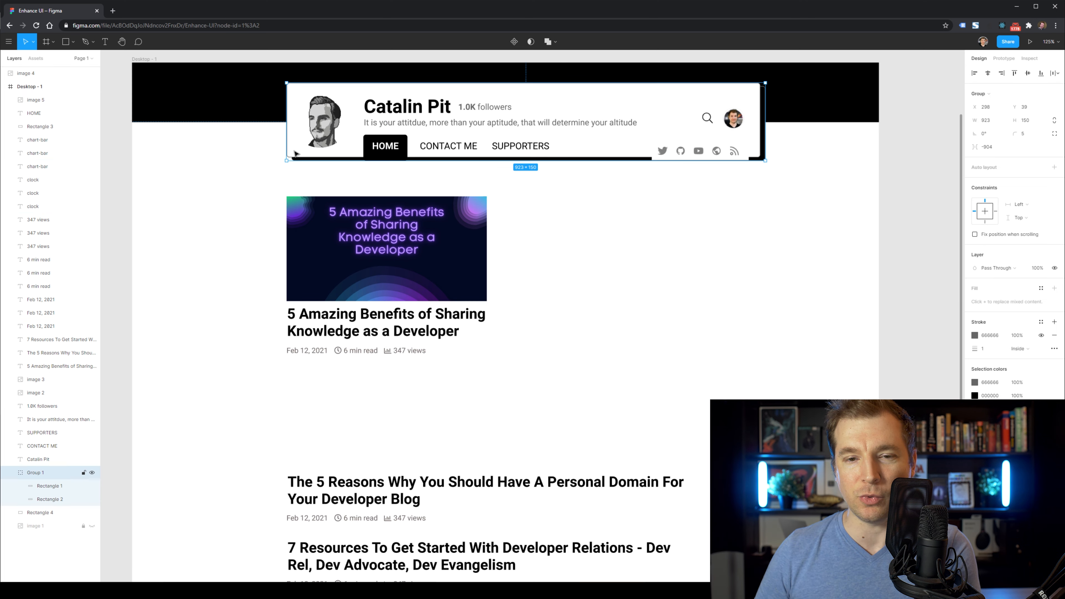
pyautogui.click(59, 499)
pyautogui.keyDown('shift'); pyautogui.click(293, 137); pyautogui.keyUp('shift')
pyautogui.hotkey('ctrl', 'c')
pyautogui.hotkey('ctrl', 'v')
# Fit the copied rectangles around the first post and its cover image as a bordered card.
pyautogui.moveTo(323, 158); pyautogui.dragTo(540, 286)
pyautogui.moveTo(500, 250); pyautogui.dragTo(897, 252)
pyautogui.moveTo(937, 261); pyautogui.dragTo(288, 223)
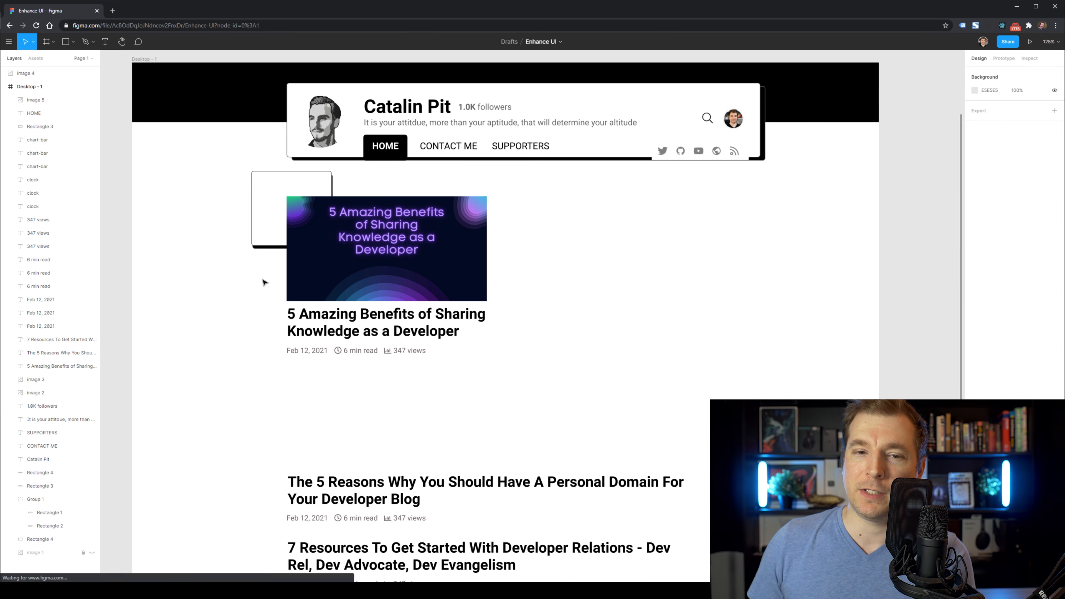
pyautogui.moveTo(264, 283); pyautogui.dragTo(519, 387)
pyautogui.moveTo(447, 387); pyautogui.dragTo(447, 373)
pyautogui.click(448, 395)
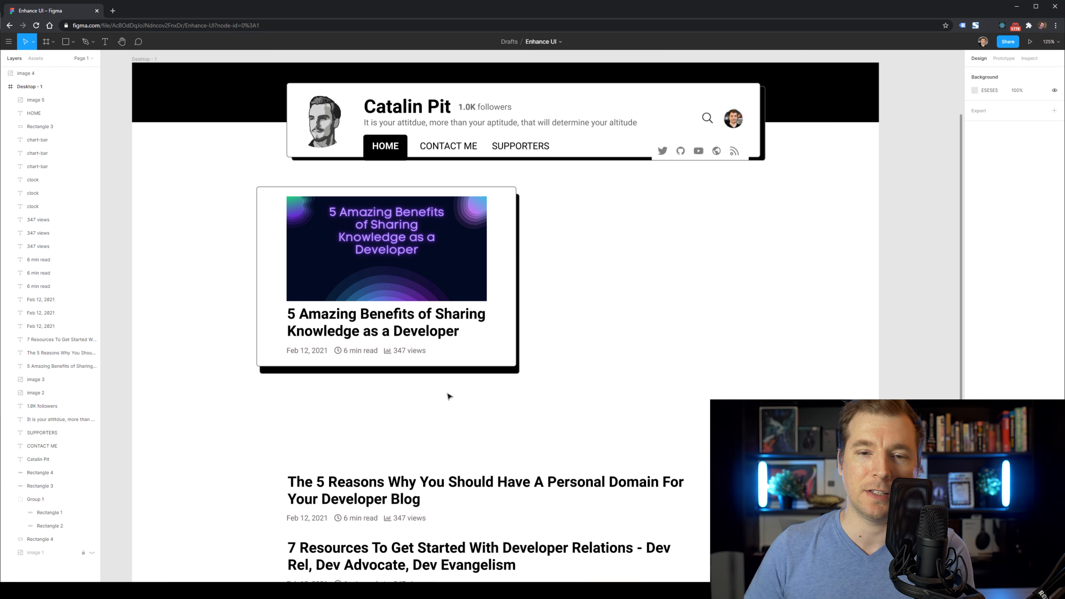
pyautogui.moveTo(227, 291); pyautogui.dragTo(268, 386)
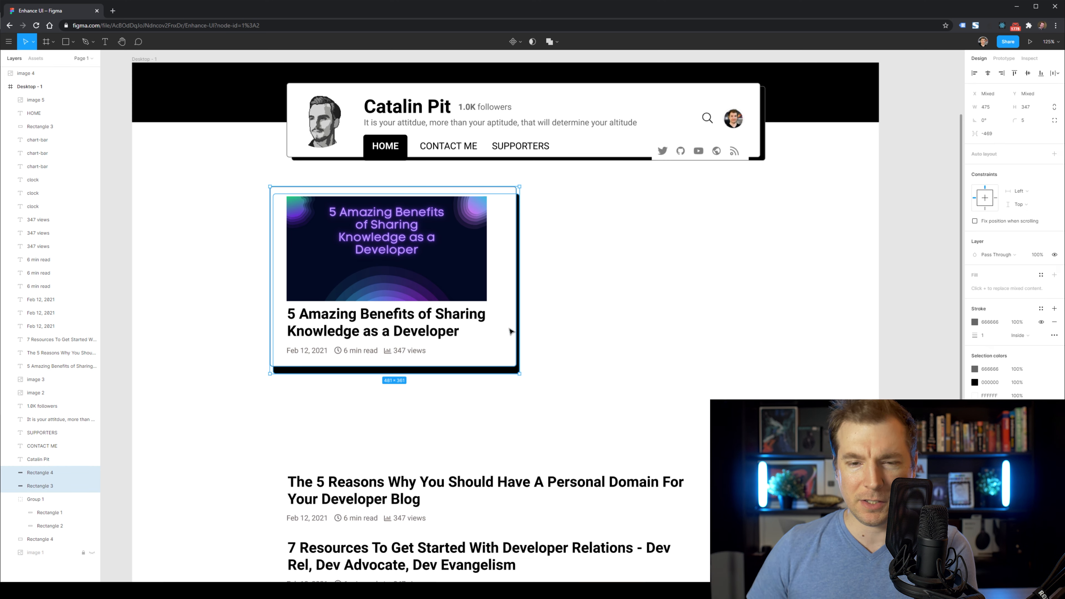
# Move the featured post card further left on the page.
pyautogui.click(563, 435)
pyautogui.moveTo(563, 436); pyautogui.dragTo(230, 238)
pyautogui.moveTo(408, 271); pyautogui.dragTo(284, 309)
# Move the header's name title above the card as the Feature News heading, then select the card shadow.
pyautogui.click(414, 107)
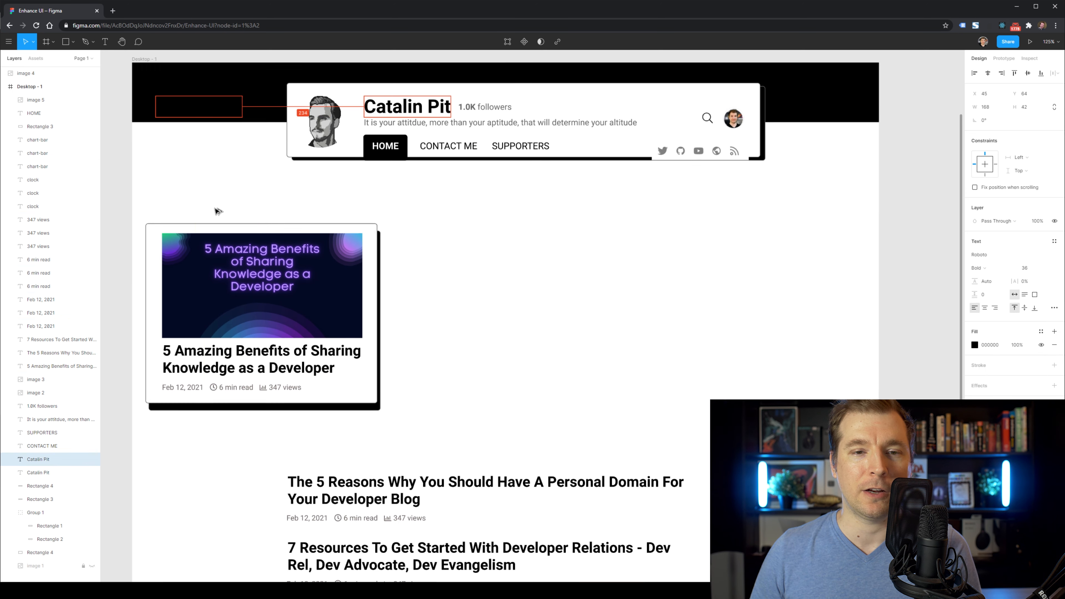
pyautogui.moveTo(218, 211); pyautogui.dragTo(205, 209)
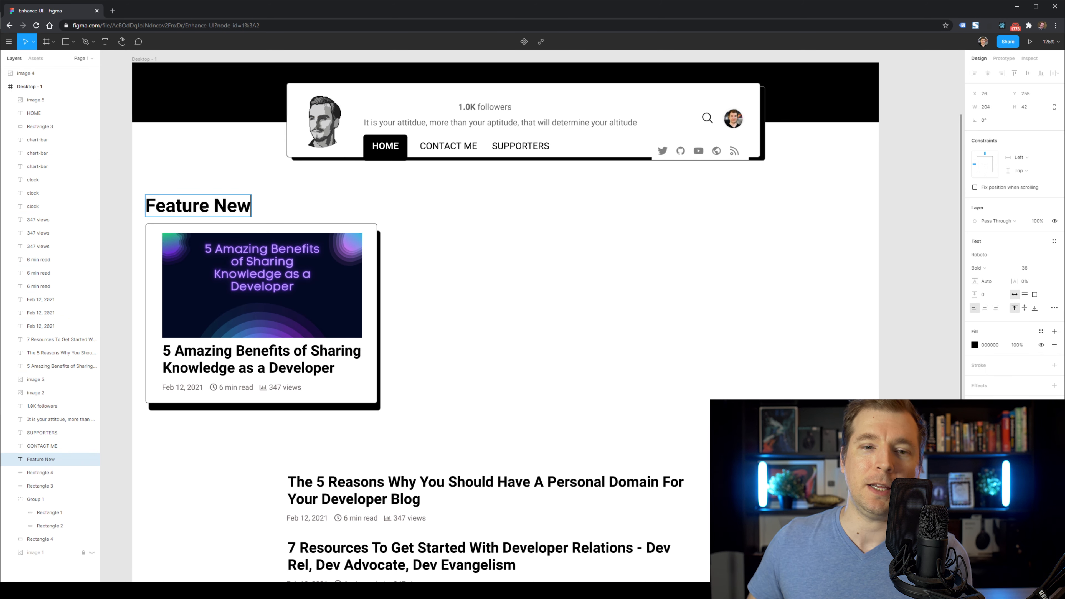
pyautogui.click(348, 212)
pyautogui.moveTo(209, 209); pyautogui.dragTo(209, 209)
pyautogui.click(409, 227)
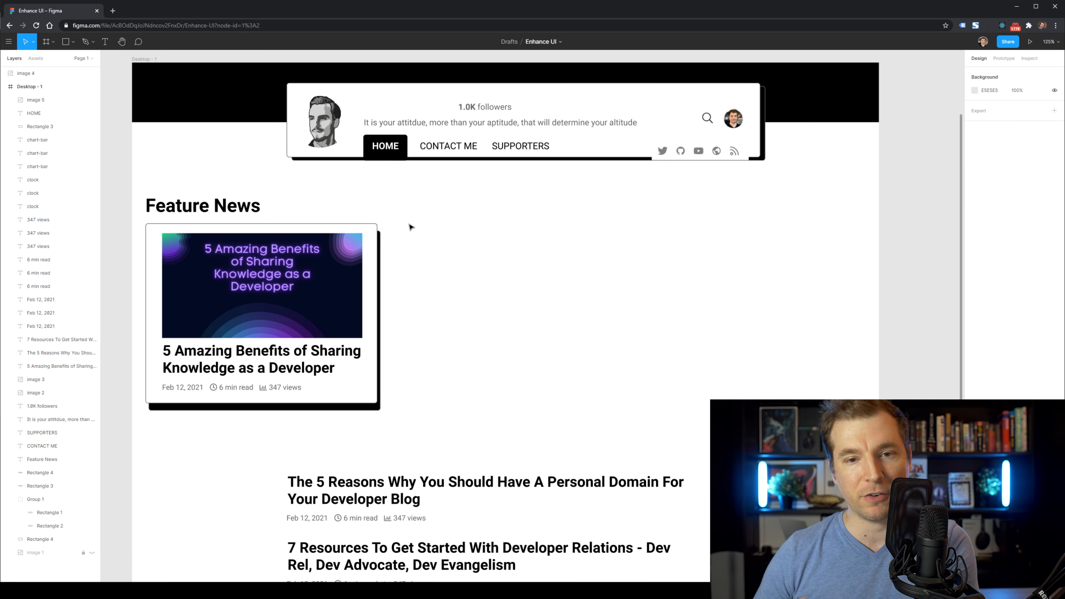
pyautogui.scroll(-1, 399, 444)
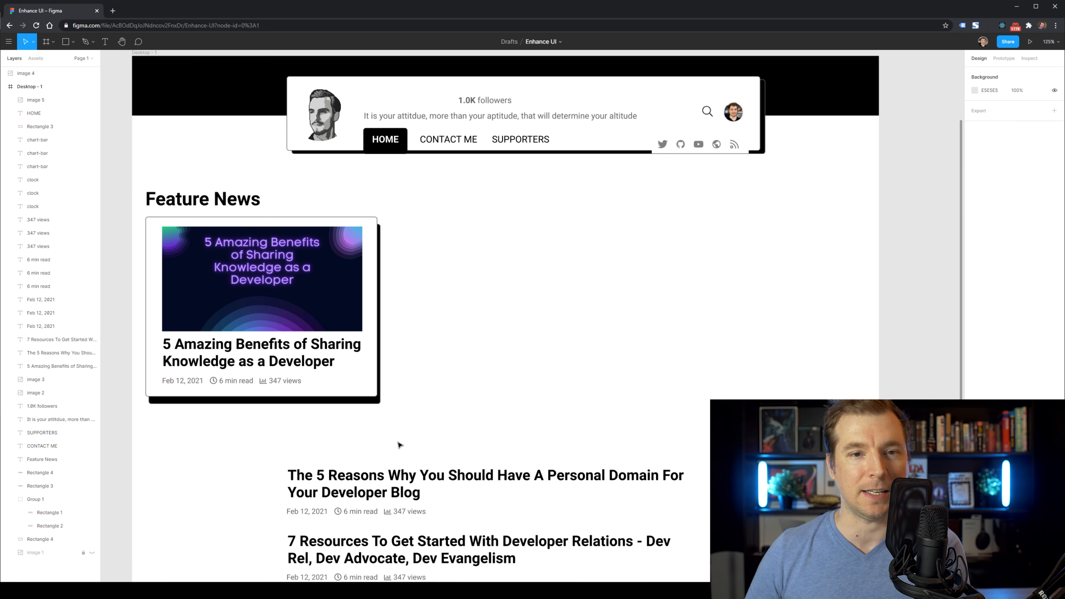
pyautogui.click(264, 404)
pyautogui.click(305, 443)
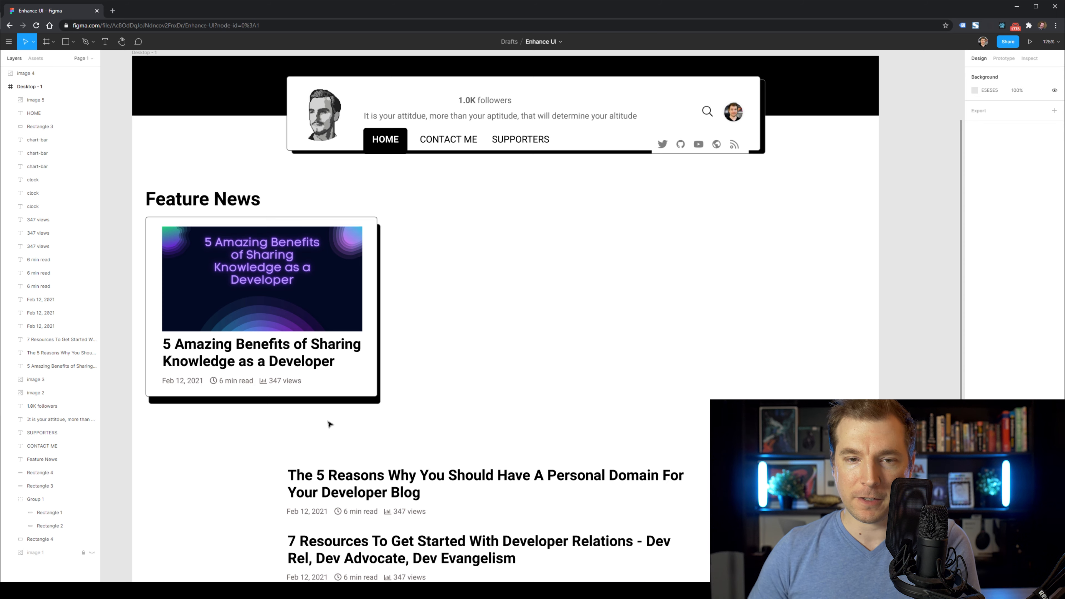
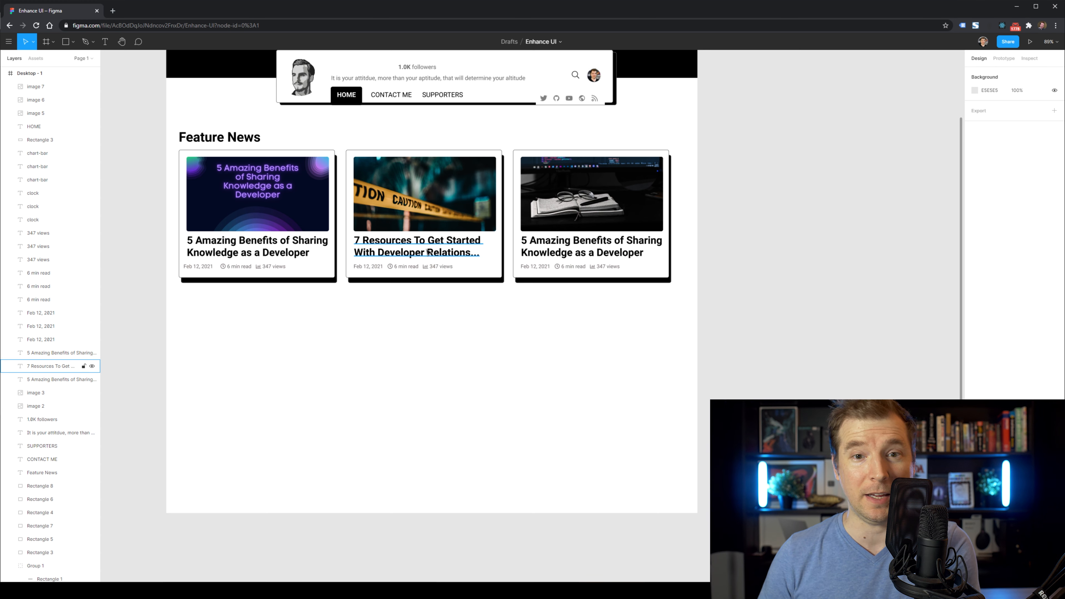
# Retitle the middle card 'The 5 Reasons Why You Should Have…' and extend the black header band to 1440×211.
pyautogui.doubleClick(415, 248)
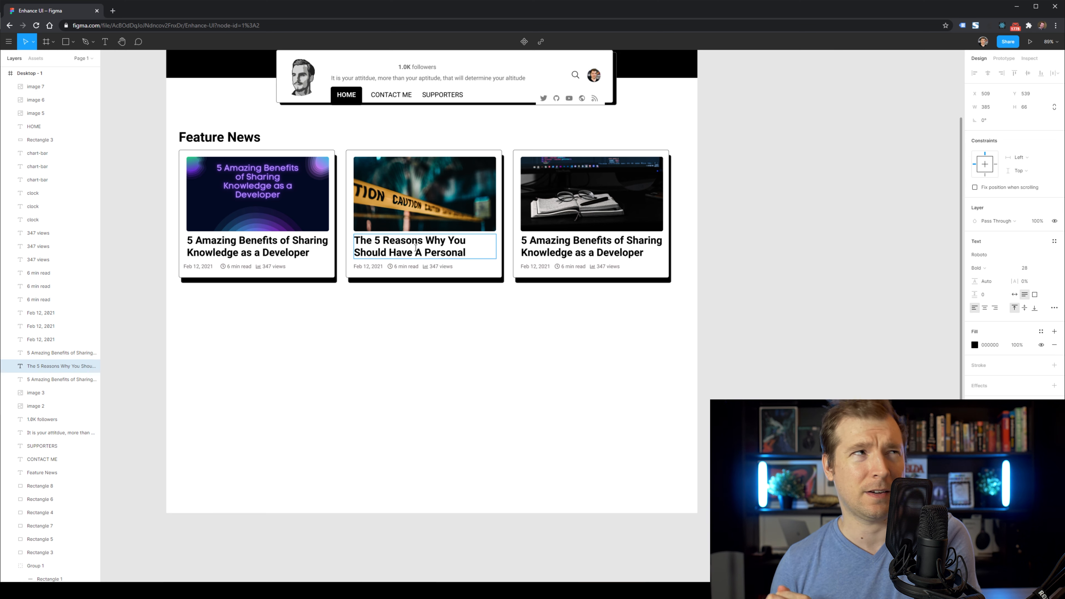
pyautogui.click(475, 359)
pyautogui.scroll(3, 290, 406)
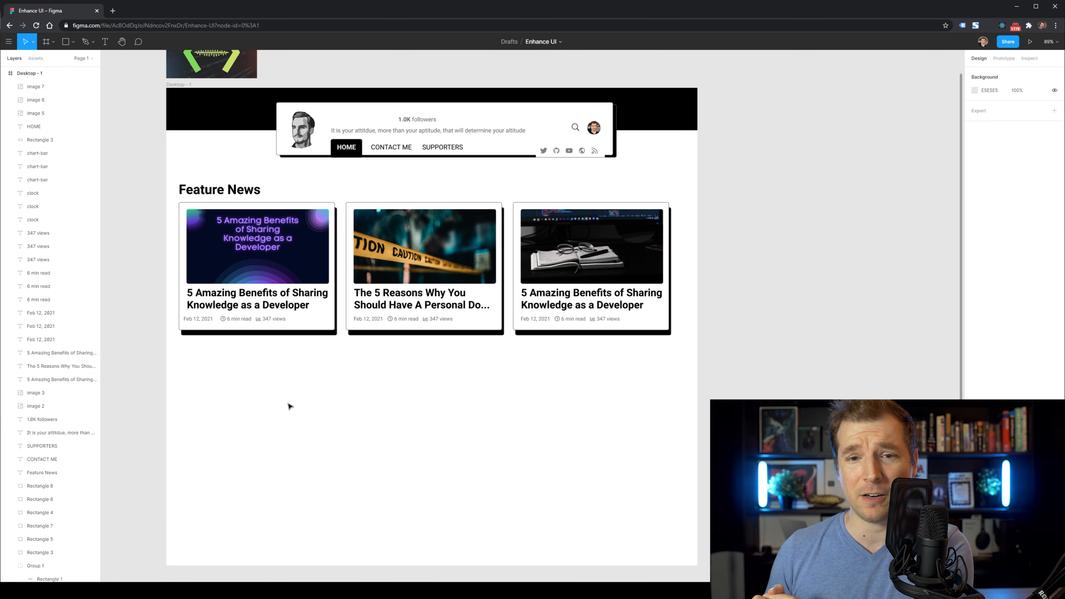
pyautogui.scroll(1, 185, 319)
pyautogui.scroll(2, 183, 105)
pyautogui.moveTo(226, 132); pyautogui.dragTo(232, 166)
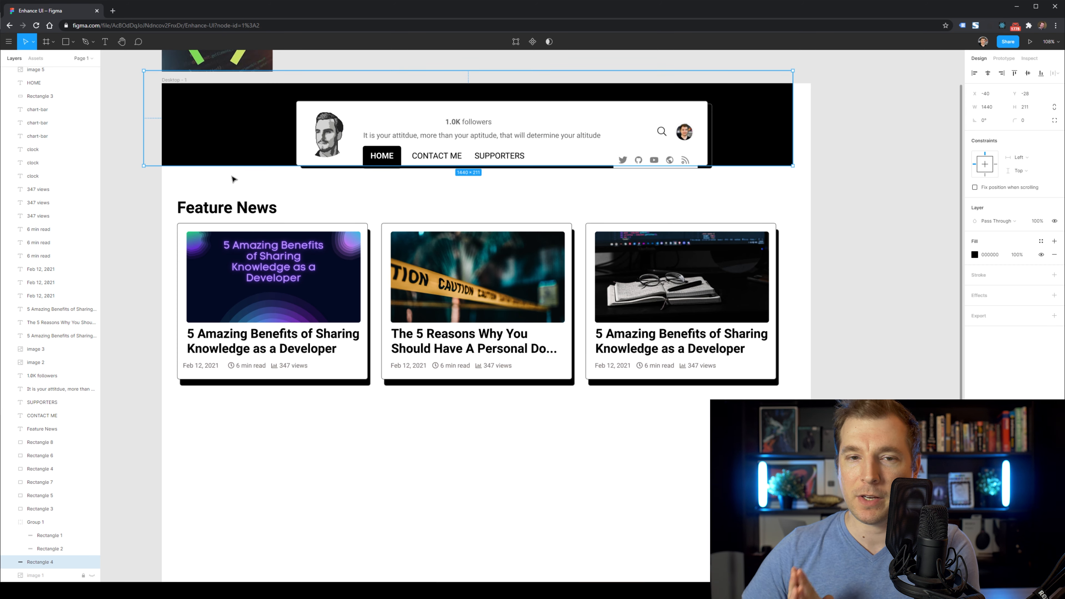
# Widen the black header band to the frame edge and nudge the bio card image up.
pyautogui.click(235, 185)
pyautogui.click(760, 134)
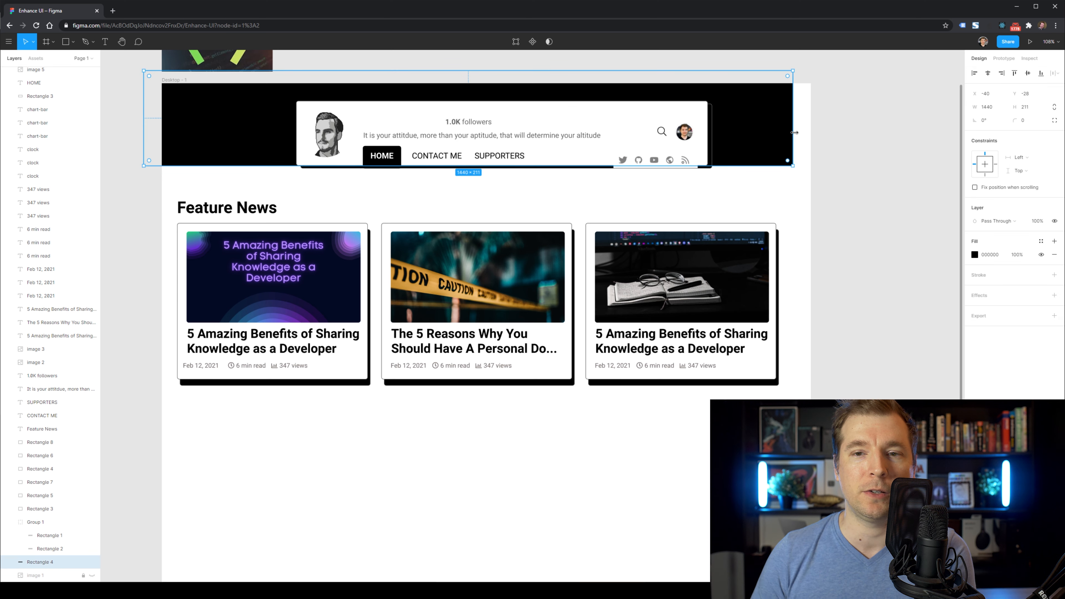
pyautogui.click(842, 152)
pyautogui.moveTo(682, 151); pyautogui.dragTo(680, 141)
pyautogui.click(674, 189)
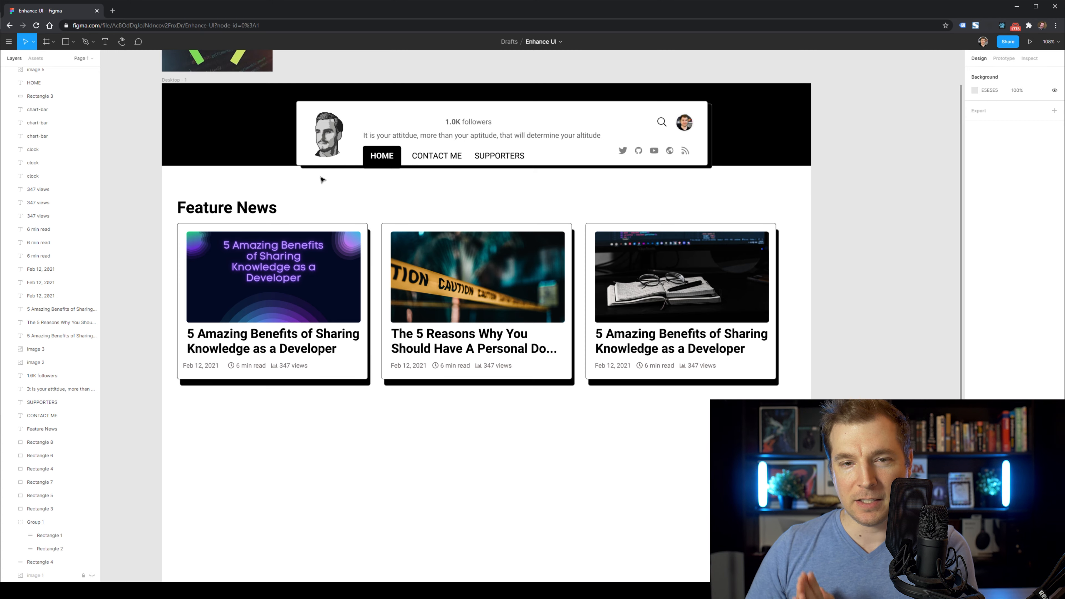
# Move the Feature News section right, try scaling it down, then undo the scaling.
pyautogui.moveTo(144, 190); pyautogui.dragTo(704, 377)
pyautogui.moveTo(654, 352); pyautogui.dragTo(695, 351)
pyautogui.press('s')
pyautogui.press('v')
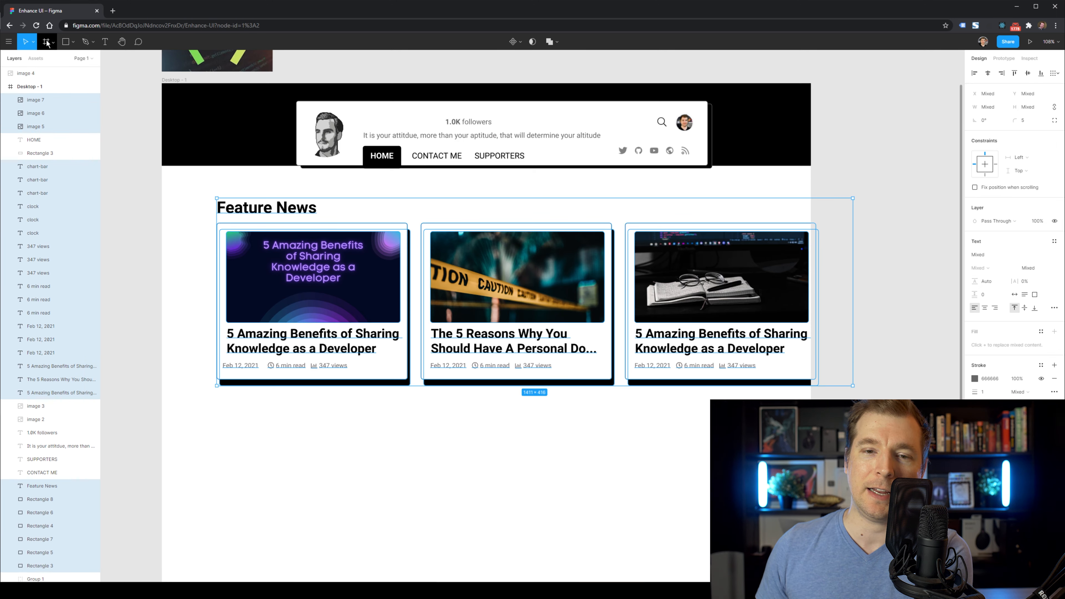
pyautogui.click(32, 42)
pyautogui.moveTo(850, 387); pyautogui.dragTo(730, 329)
pyautogui.click(564, 352)
pyautogui.scroll(1, 525, 213)
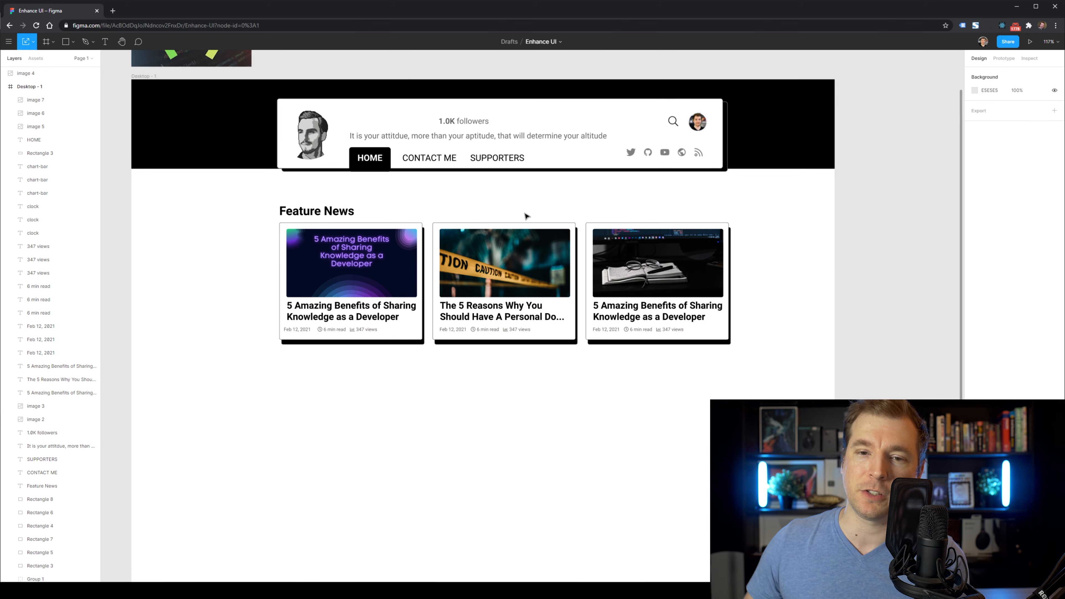
pyautogui.hotkey('ctrl', 'z')
pyautogui.hotkey('ctrl', 'z')
pyautogui.click(457, 189)
# Shrink the black header band to a thin strip along the top.
pyautogui.scroll(-1, 457, 191)
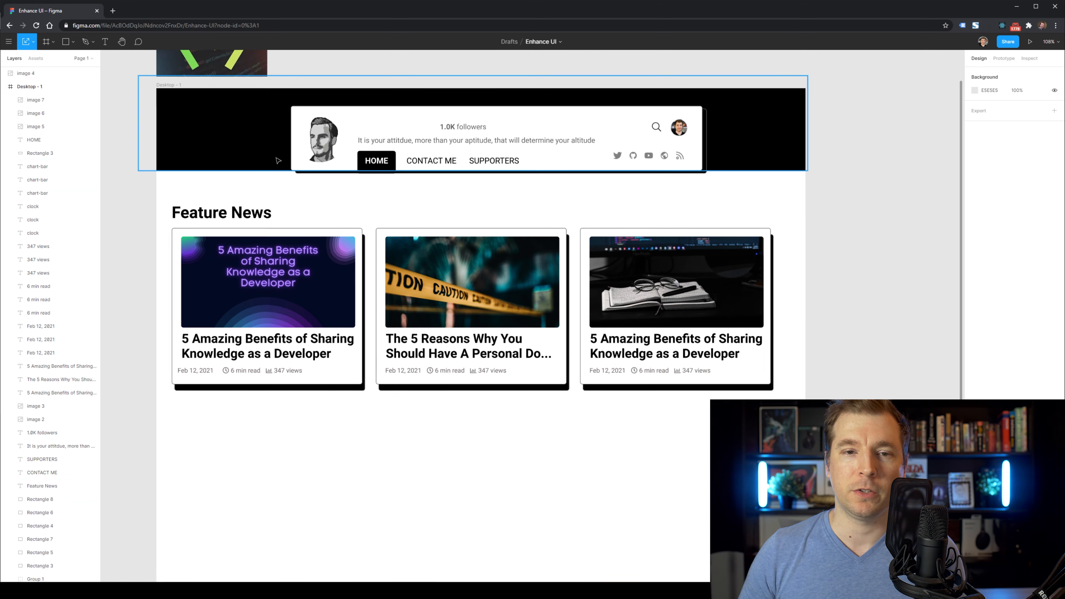
pyautogui.click(278, 161)
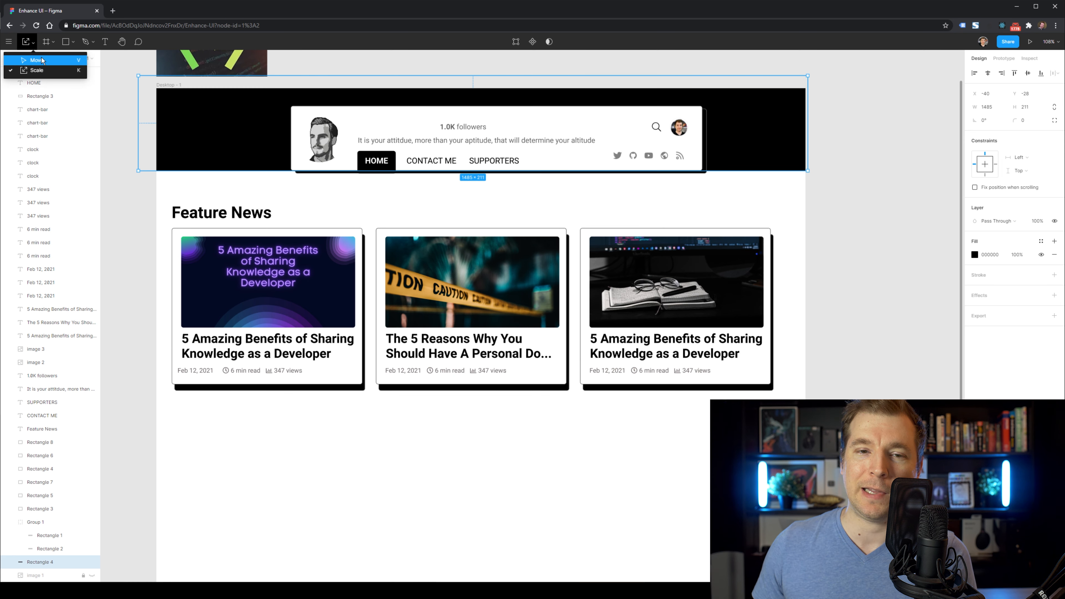
pyautogui.click(42, 59)
pyautogui.moveTo(219, 171); pyautogui.dragTo(209, 93)
# Copy the Feature News heading into the bio card and retype it as the author's name.
pyautogui.click(214, 128)
pyautogui.moveTo(237, 178); pyautogui.dragTo(616, 132)
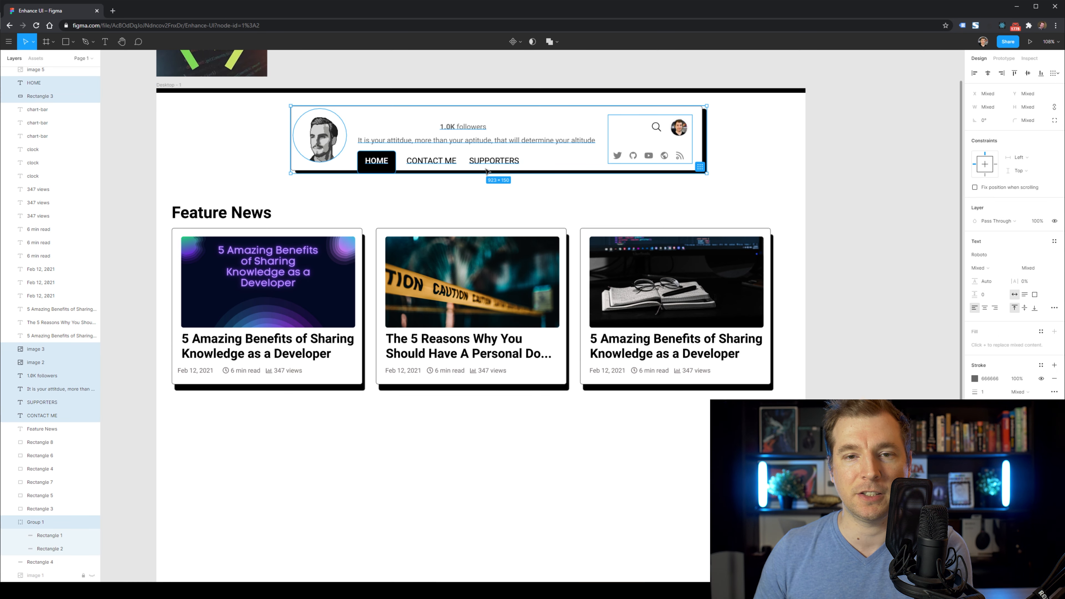
pyautogui.click(364, 195)
pyautogui.moveTo(250, 217); pyautogui.dragTo(409, 128)
pyautogui.doubleClick(409, 123)
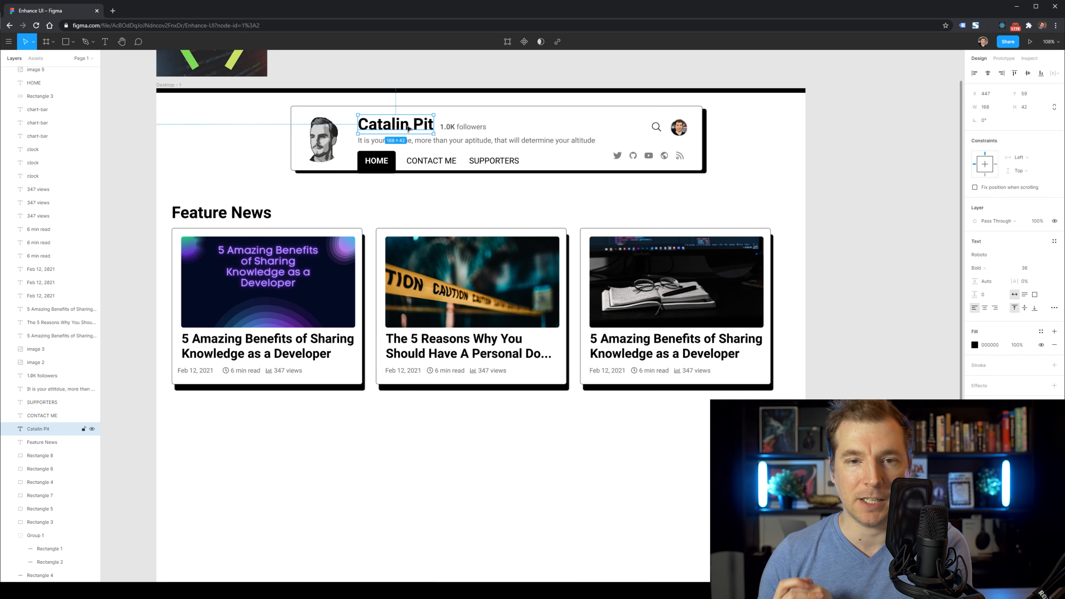
# Shift the bio card left and move the header and cards down slightly.
pyautogui.moveTo(728, 202); pyautogui.dragTo(287, 104)
pyautogui.moveTo(460, 134); pyautogui.dragTo(337, 134)
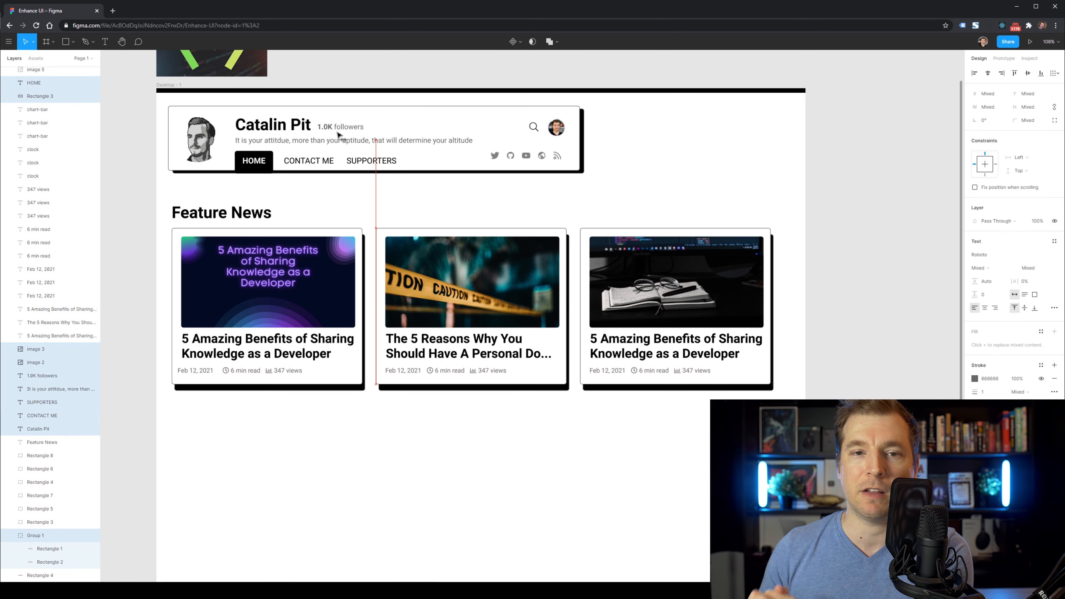
pyautogui.click(619, 196)
pyautogui.moveTo(797, 442); pyautogui.dragTo(172, 126)
pyautogui.click(168, 122)
# Delete the top black bar, then undo back to the centred bio card layout.
pyautogui.click(262, 91)
pyautogui.press('Delete')
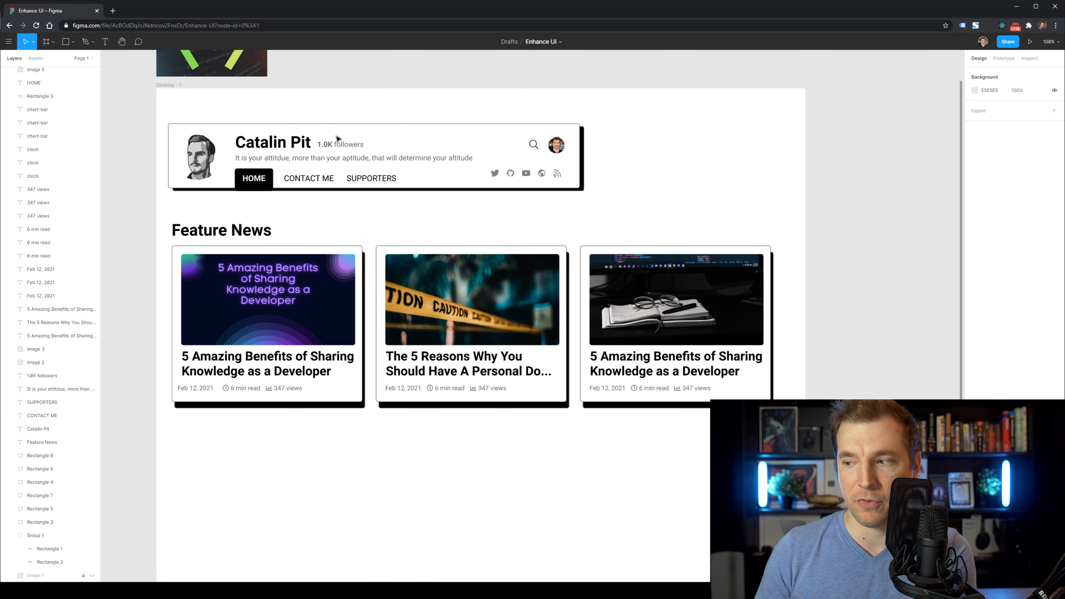
pyautogui.hotkey('ctrl', 'z')
pyautogui.hotkey('ctrl', 'z')
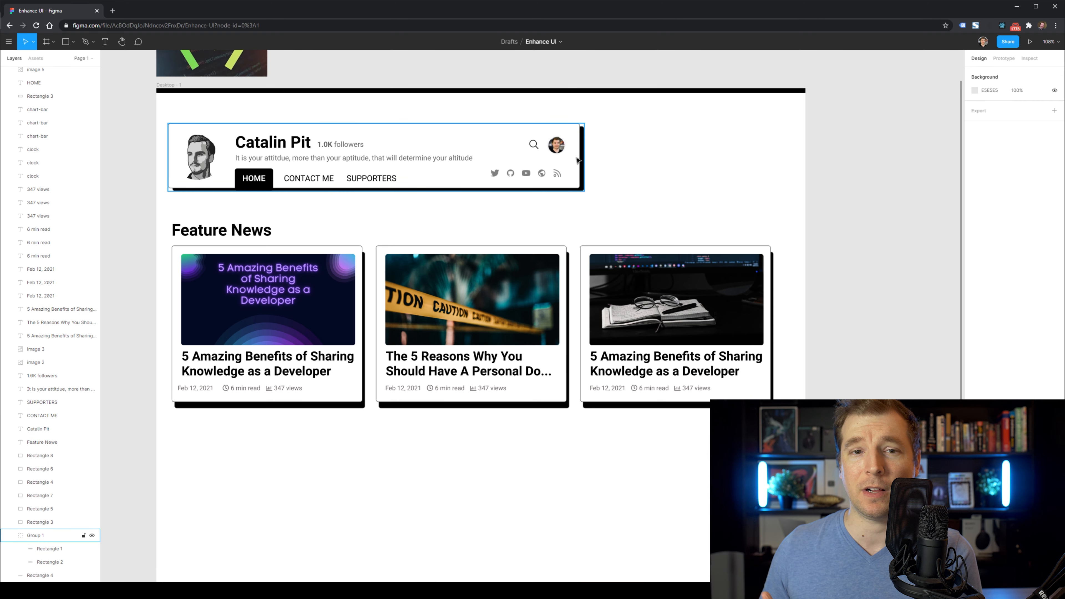
pyautogui.hotkey('ctrl', 'z')
pyautogui.hotkey('ctrl', 'z')
pyautogui.hotkey('ctrl', 'z')
pyautogui.hotkey('ctrl', 'z')
pyautogui.hotkey('ctrl', 'z')
# Make the thin top black bar taller behind the bio card.
pyautogui.click(404, 409)
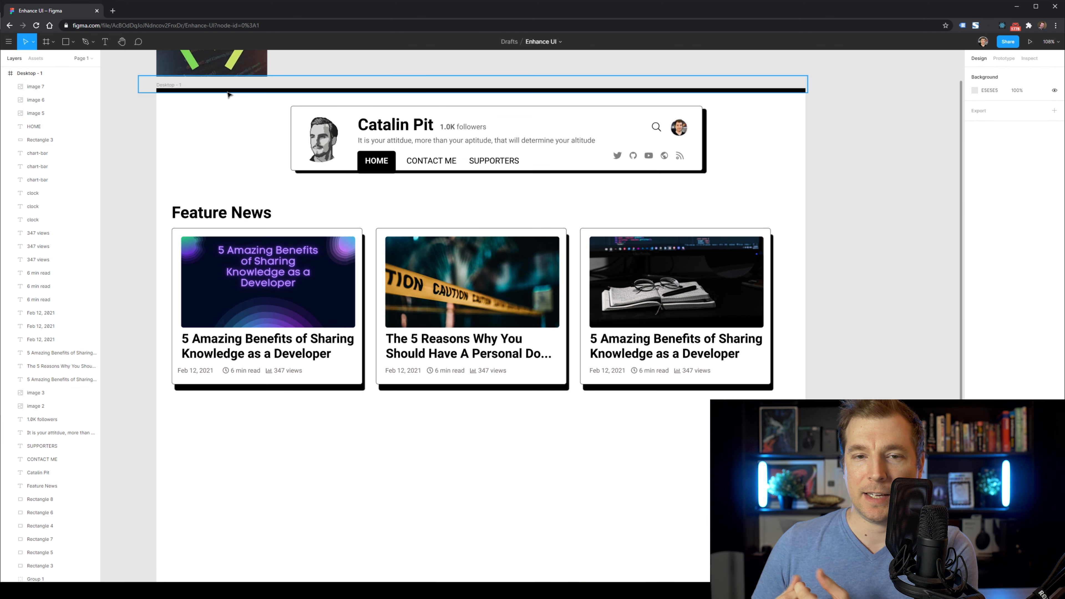
pyautogui.click(231, 91)
pyautogui.moveTo(235, 92); pyautogui.dragTo(241, 143)
pyautogui.click(241, 165)
pyautogui.click(239, 121)
pyautogui.click(259, 172)
# Select the bio card group and then its background rectangle.
pyautogui.click(705, 131)
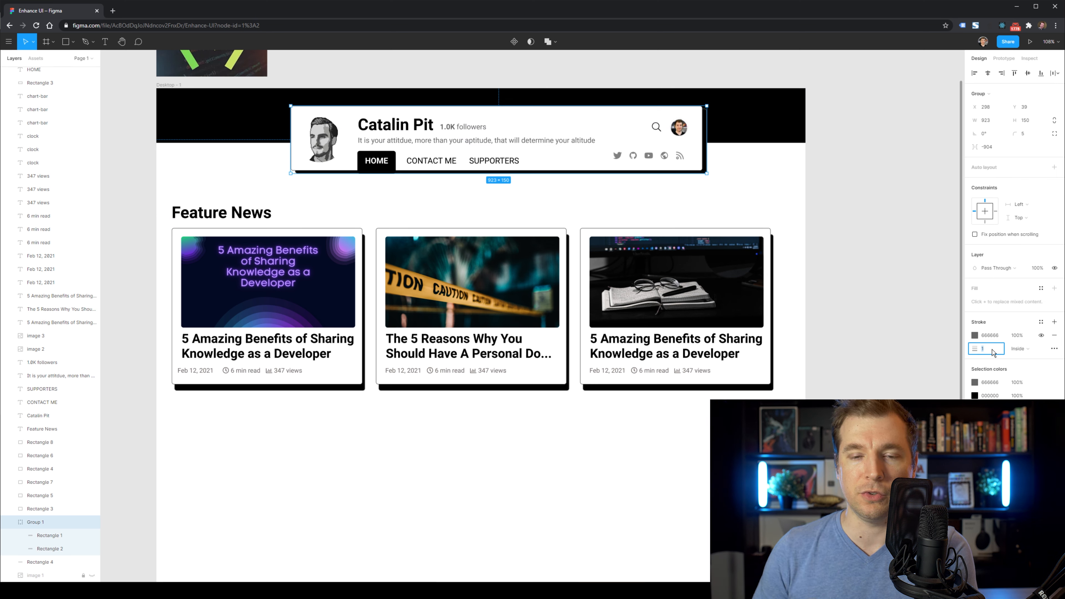
pyautogui.click(853, 212)
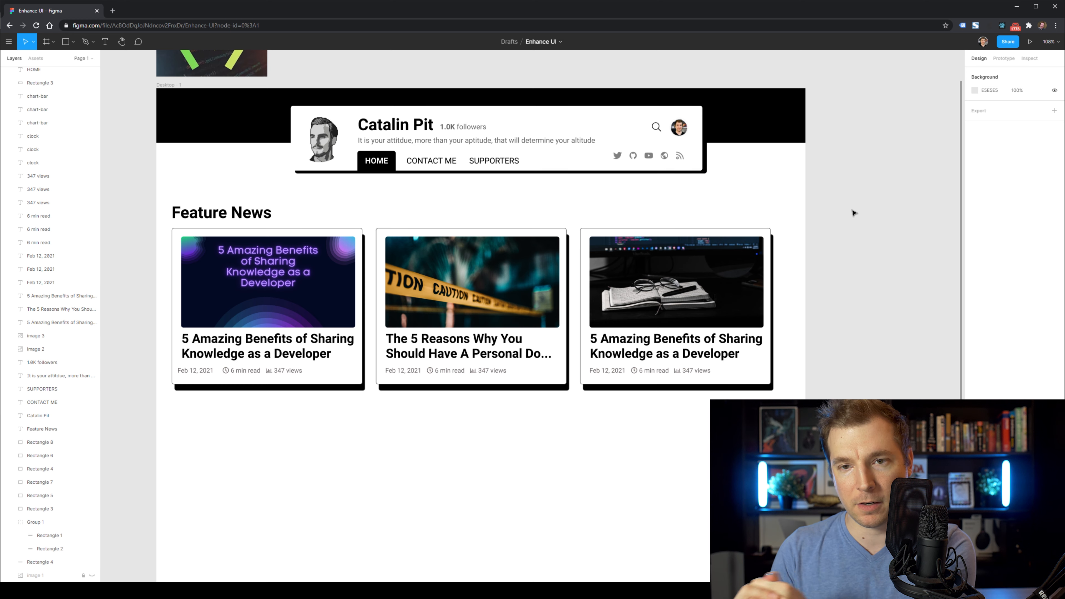
pyautogui.click(697, 167)
pyautogui.click(697, 168)
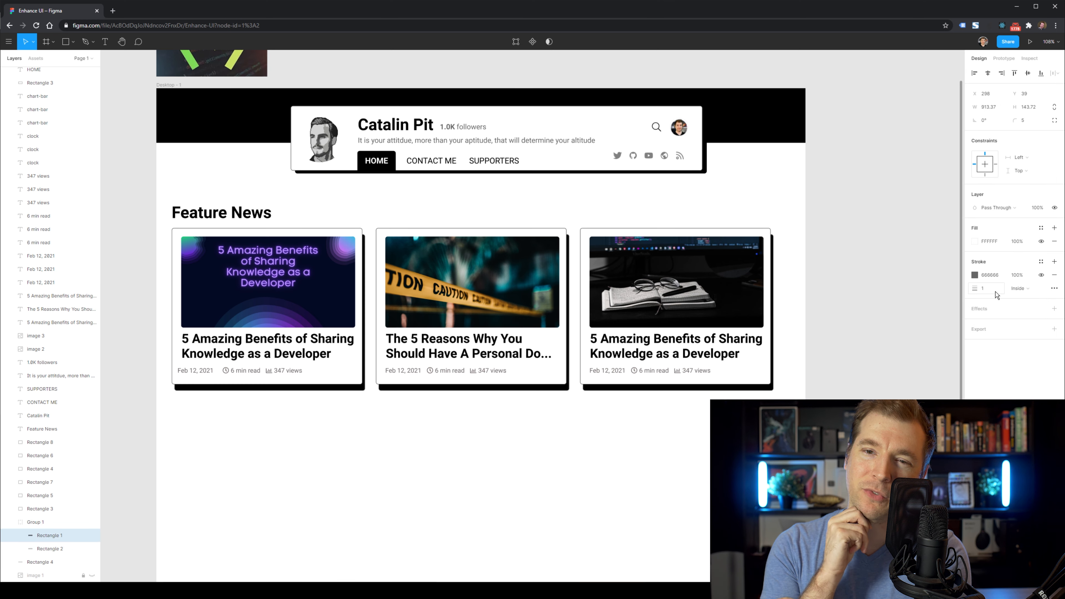
pyautogui.click(834, 218)
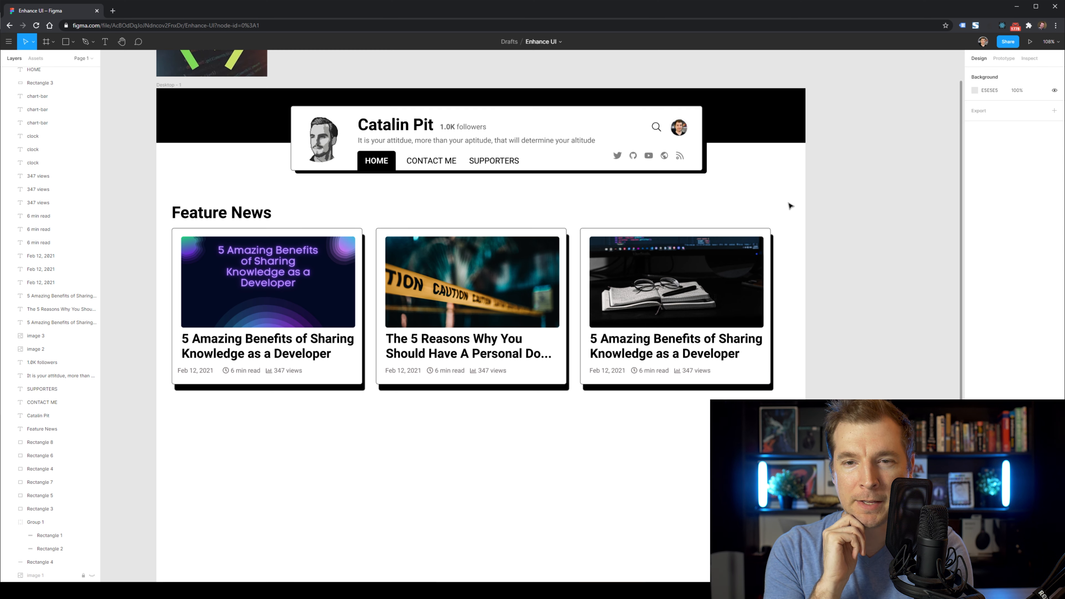
# Duplicate the top black band below the Feature News cards.
pyautogui.scroll(-1, 297, 342)
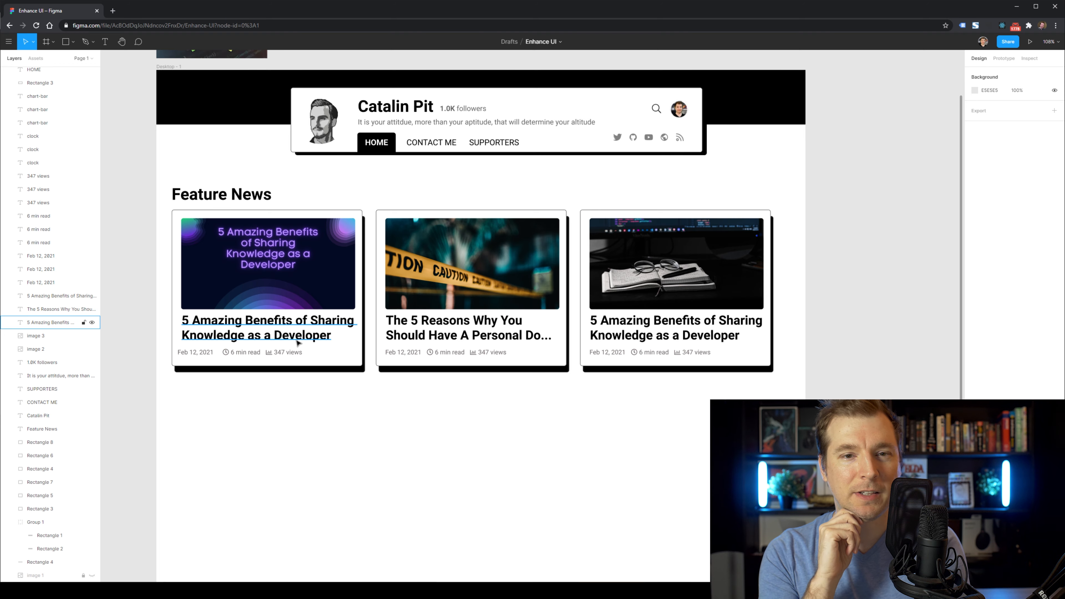
pyautogui.click(228, 114)
pyautogui.moveTo(228, 114); pyautogui.dragTo(238, 444)
# Stretch the lower black band down to fill the bottom of the page.
pyautogui.scroll(-5, 424, 370)
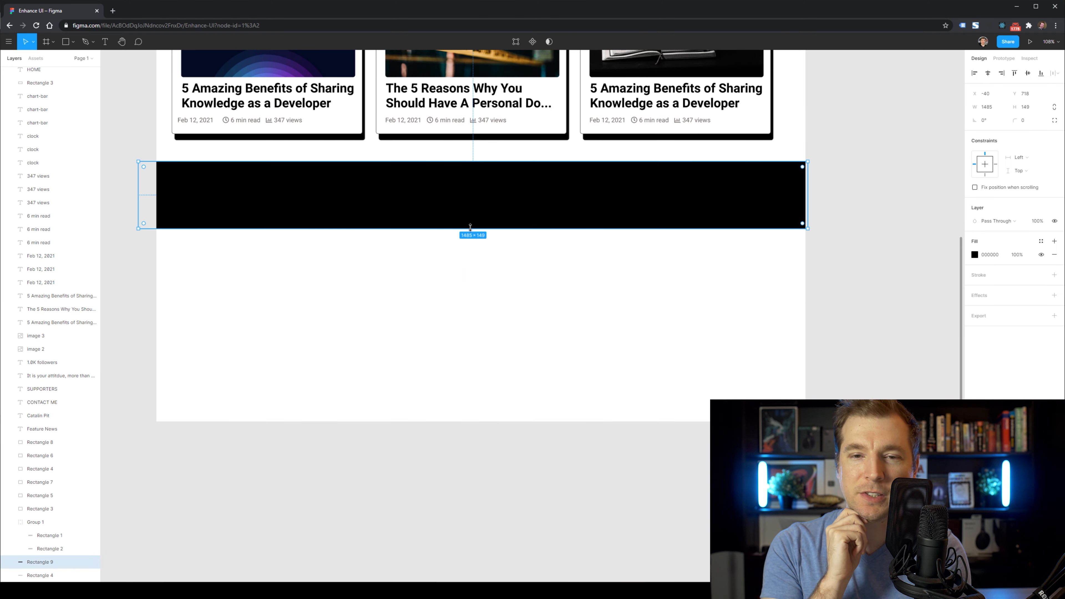
pyautogui.moveTo(468, 229); pyautogui.dragTo(471, 421)
pyautogui.click(479, 439)
pyautogui.scroll(6, 480, 439)
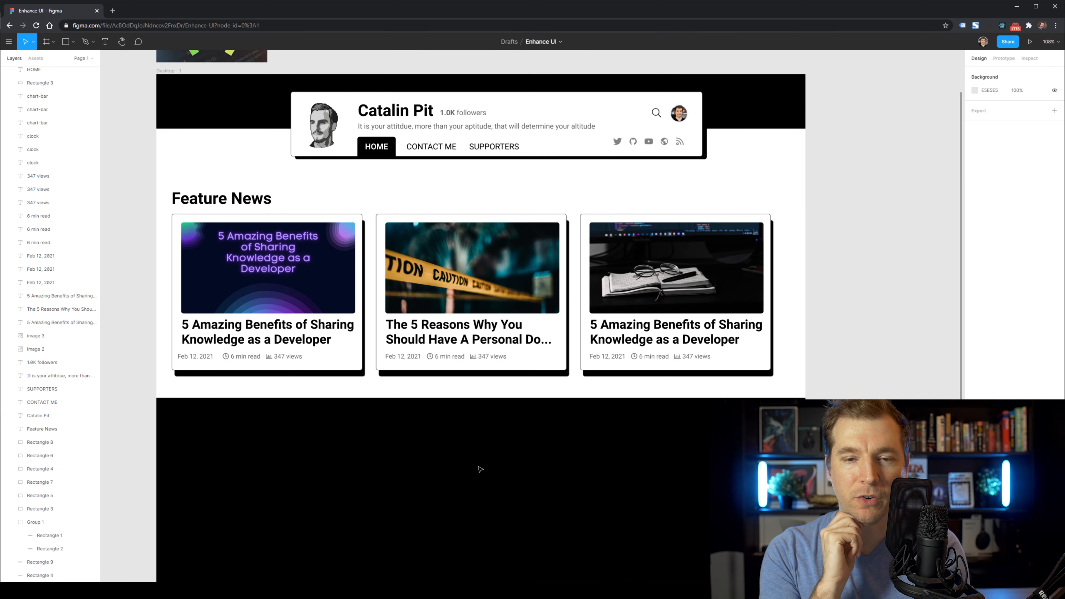
# Fill the top band with green sampled from the logo using the eyedropper.
pyautogui.click(228, 143)
pyautogui.scroll(1, 786, 235)
pyautogui.moveTo(1001, 255); pyautogui.dragTo(906, 244)
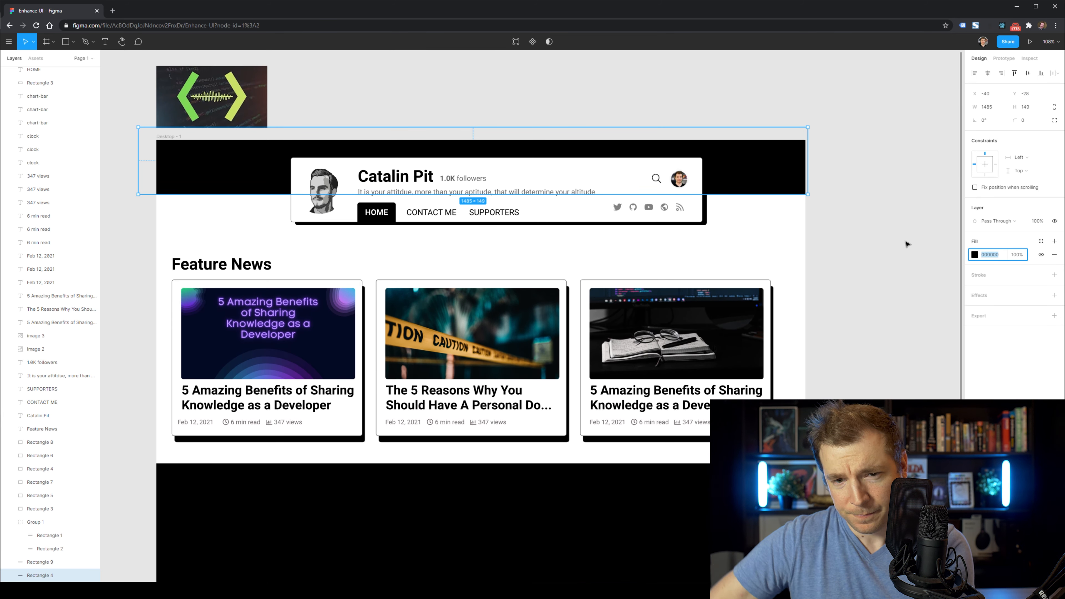
pyautogui.click(975, 254)
pyautogui.click(877, 380)
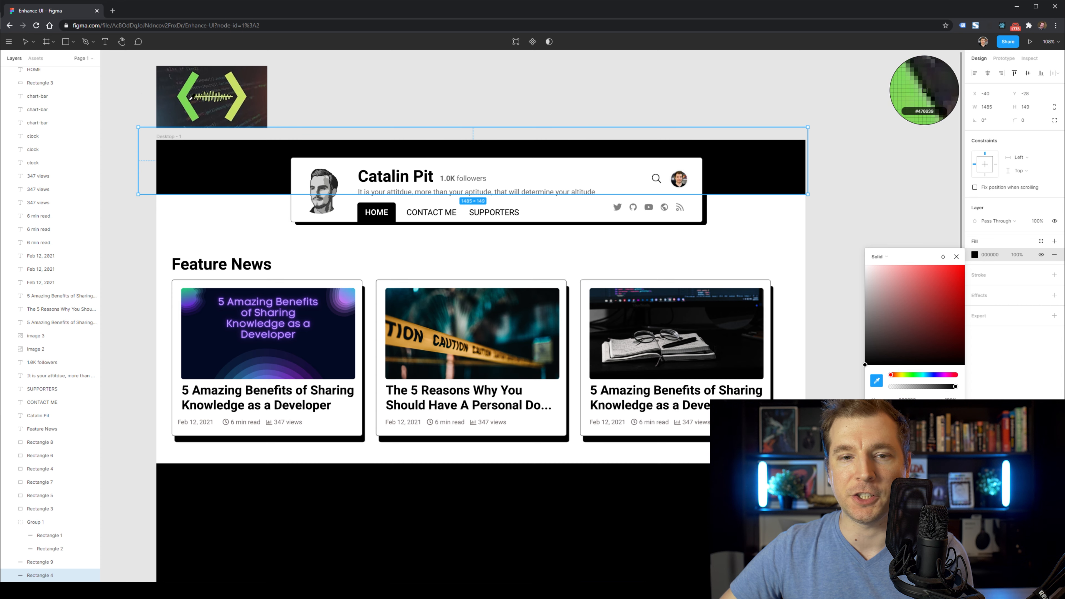
pyautogui.click(188, 90)
pyautogui.click(211, 227)
# Try a different logo green on the header band, then undo back to black.
pyautogui.click(214, 170)
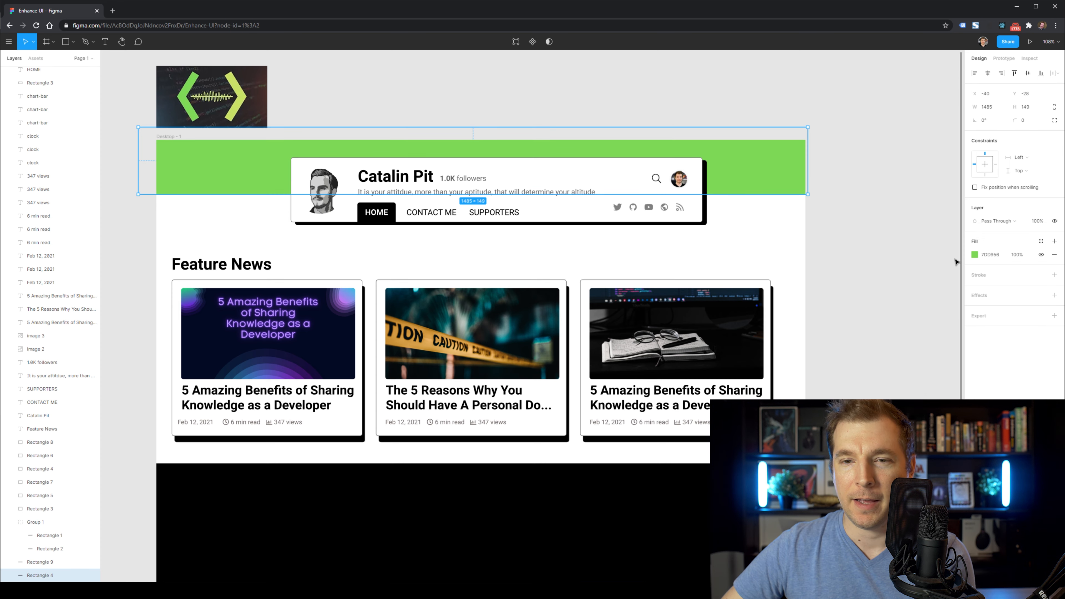
pyautogui.click(975, 254)
pyautogui.click(240, 93)
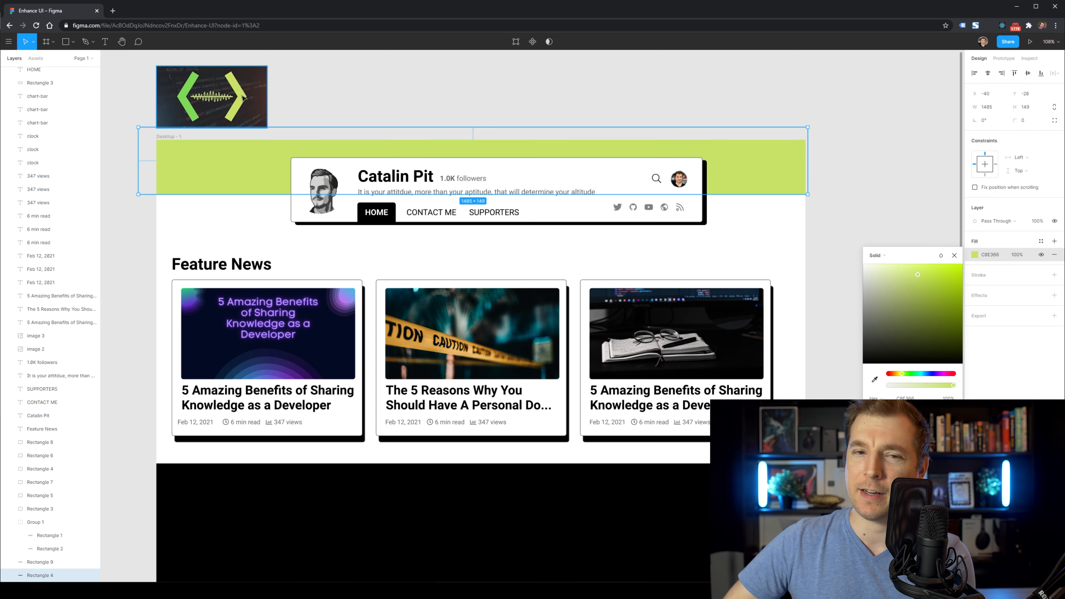
pyautogui.click(258, 224)
pyautogui.scroll(-1, 257, 227)
pyautogui.hotkey('ctrl', 'z')
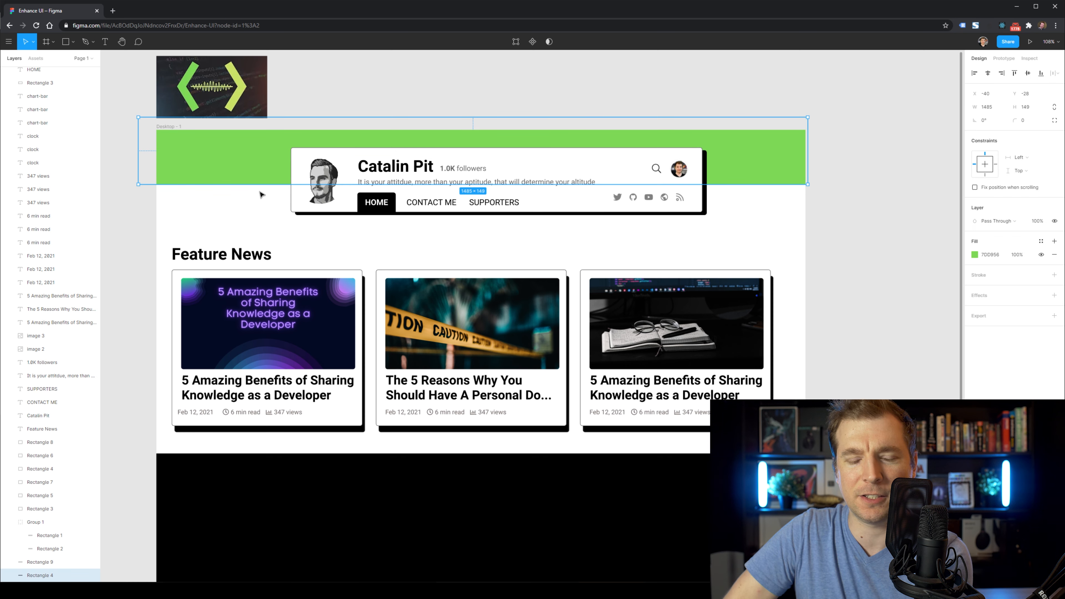
pyautogui.hotkey('ctrl', 'z')
pyautogui.click(257, 215)
# Move the logo into the page frame and tilt it 15°, then undo both changes.
pyautogui.moveTo(212, 87); pyautogui.dragTo(212, 162)
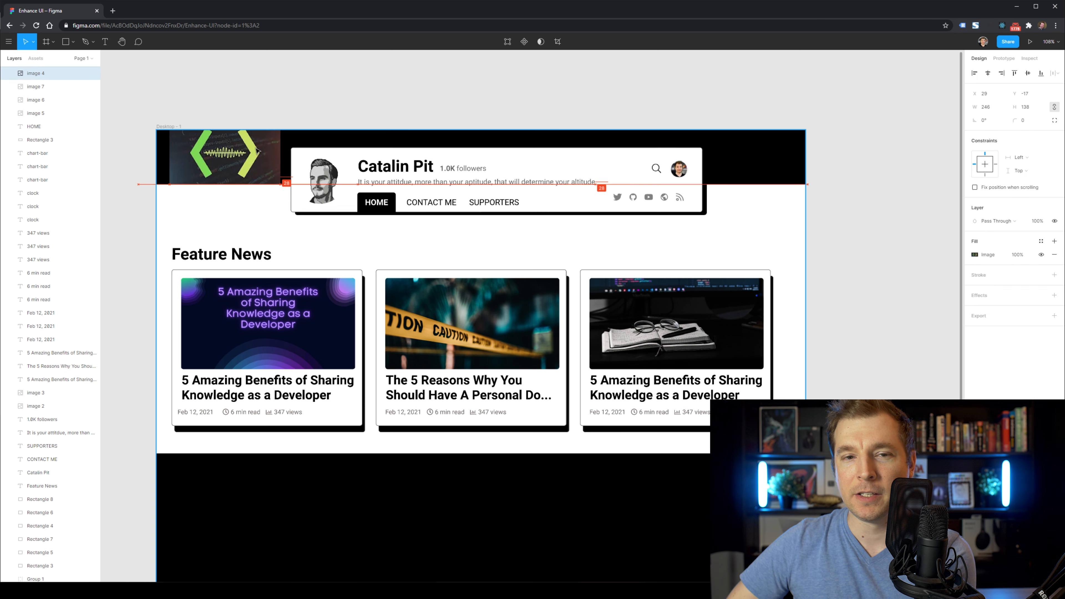
pyautogui.moveTo(268, 114); pyautogui.dragTo(284, 124)
pyautogui.hotkey('ctrl', 'z')
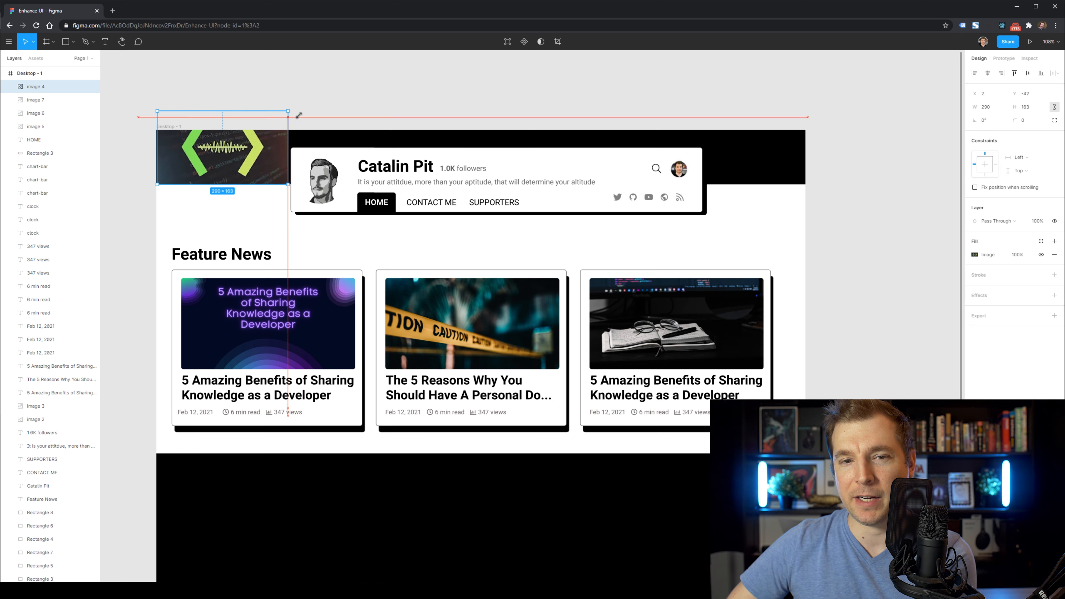
pyautogui.hotkey('ctrl', 'z')
# Move the banner image into the header group and duplicate it toward the header's right.
pyautogui.moveTo(44, 507); pyautogui.dragTo(44, 507)
pyautogui.scroll(-2, 40, 461)
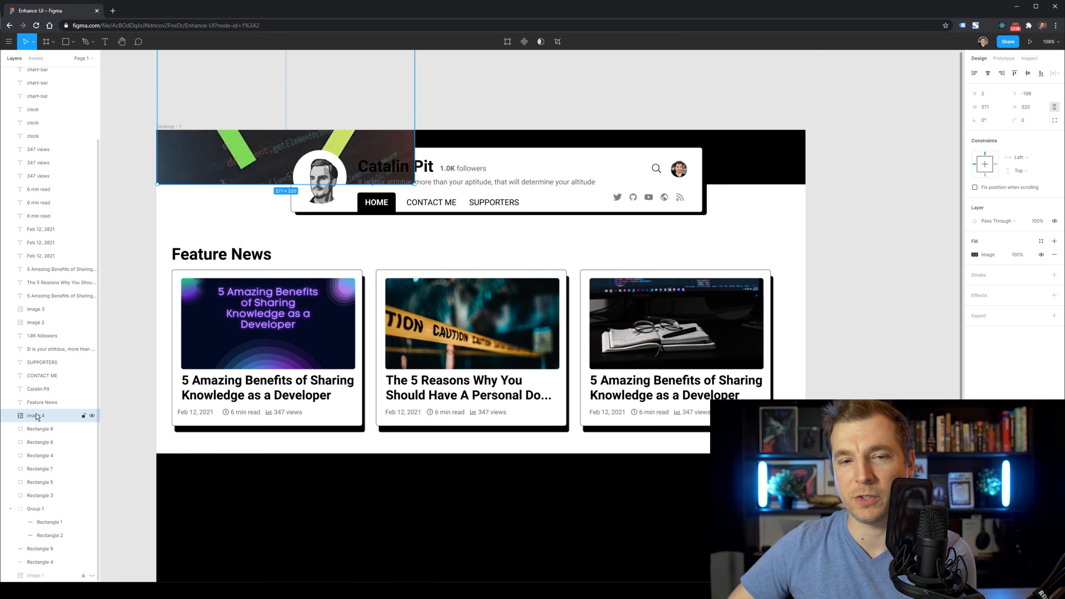
pyautogui.moveTo(45, 543); pyautogui.dragTo(44, 544)
pyautogui.doubleClick(237, 156)
pyautogui.moveTo(238, 156); pyautogui.dragTo(627, 156)
pyautogui.click(769, 238)
# Reorder the banner image layer and try using it as a mask, then undo the mask.
pyautogui.scroll(-1, 754, 225)
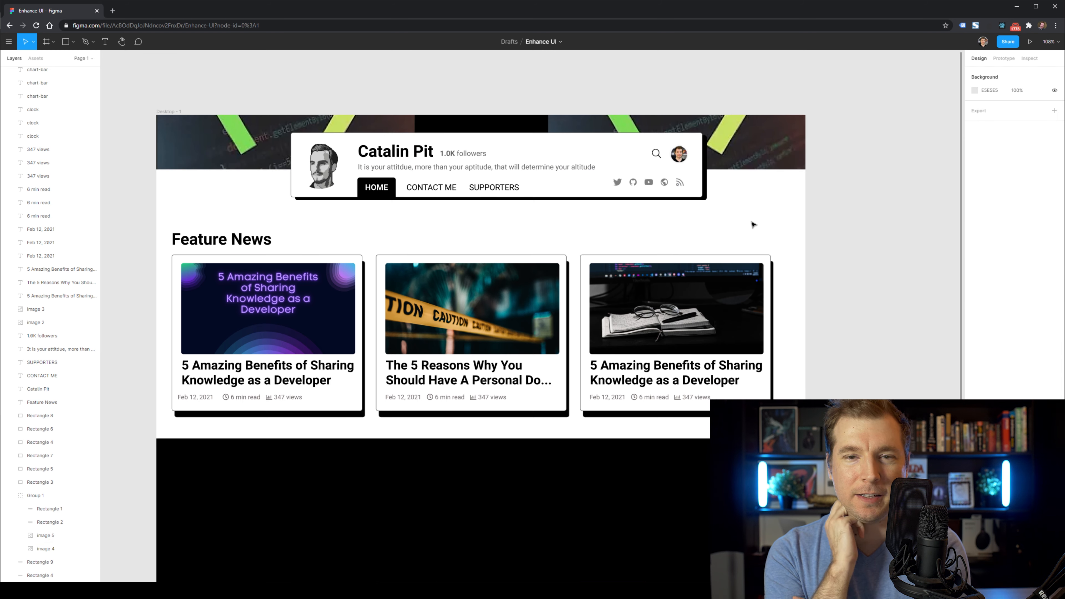
pyautogui.doubleClick(384, 113)
pyautogui.moveTo(415, 158); pyautogui.dragTo(548, 222)
pyautogui.scroll(-1, 43, 555)
pyautogui.moveTo(45, 538); pyautogui.dragTo(47, 554)
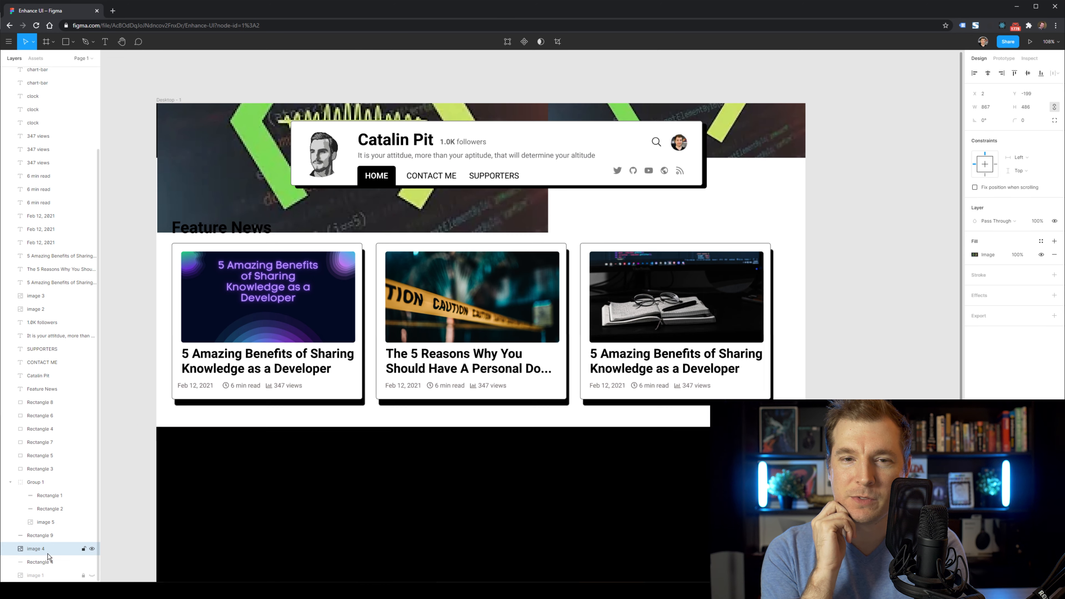
pyautogui.rightClick(47, 555)
pyautogui.click(64, 461)
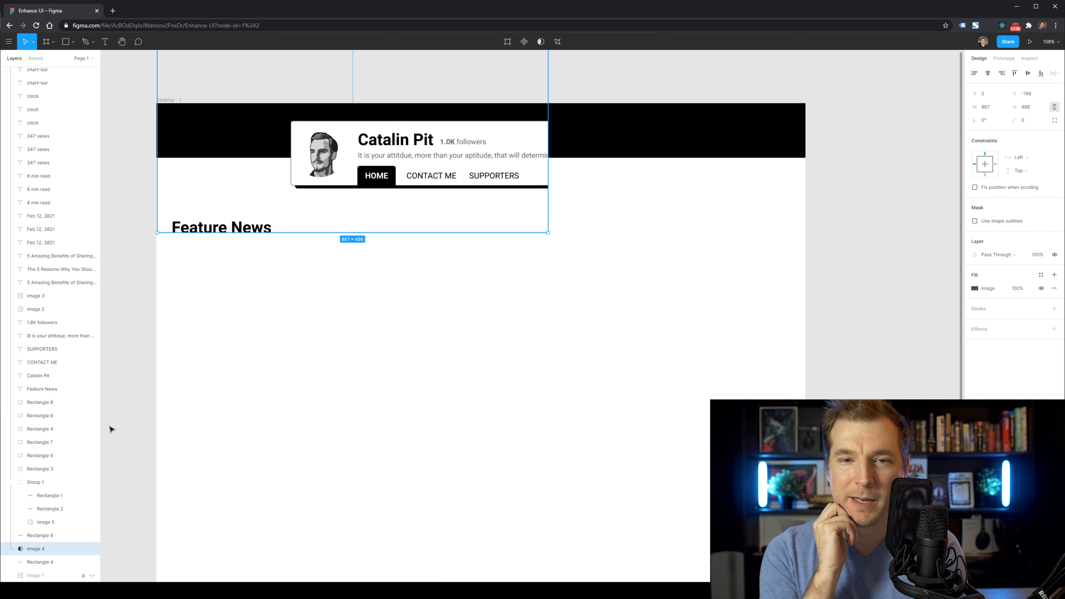
pyautogui.hotkey('ctrl', 'z')
# Mask the banner image with the header rectangle and set it to 50% opacity.
pyautogui.keyDown('shift'); pyautogui.click(45, 562); pyautogui.keyUp('shift')
pyautogui.rightClick(42, 550)
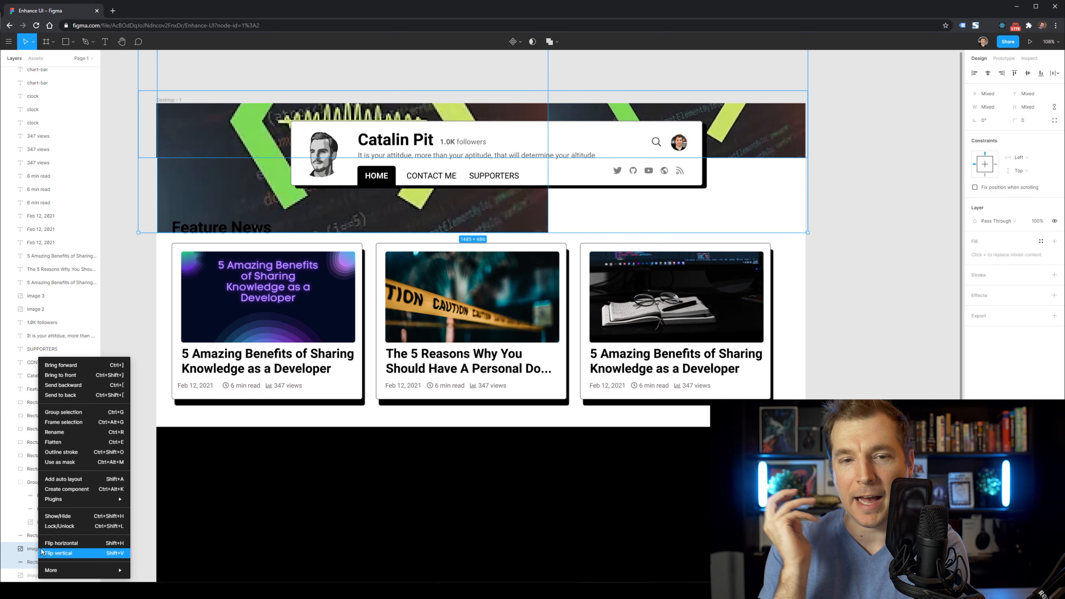
pyautogui.click(76, 461)
pyautogui.click(837, 235)
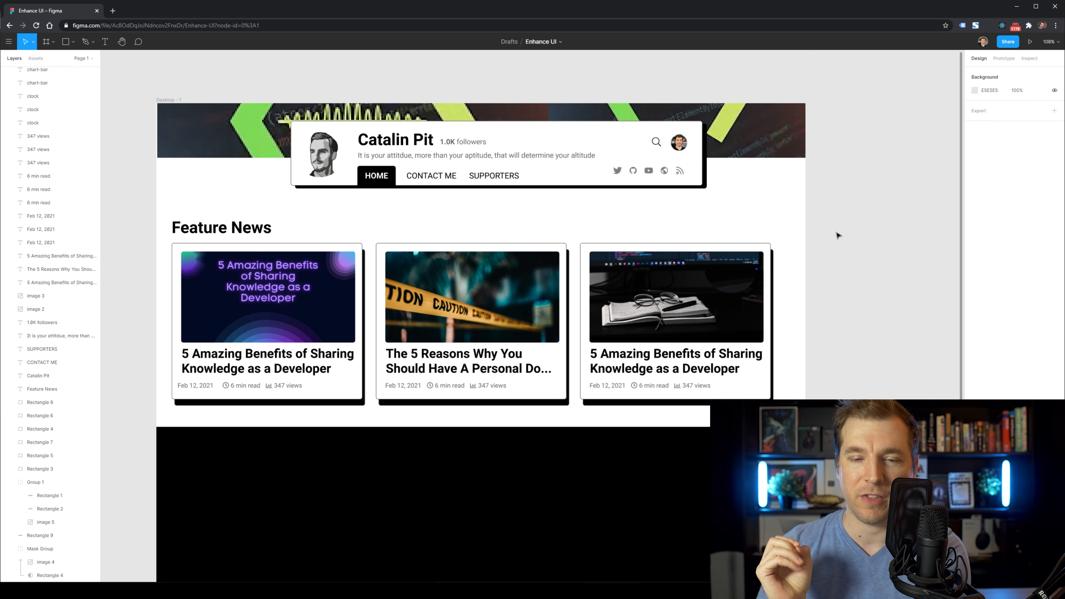
pyautogui.scroll(-1, 838, 235)
pyautogui.click(45, 562)
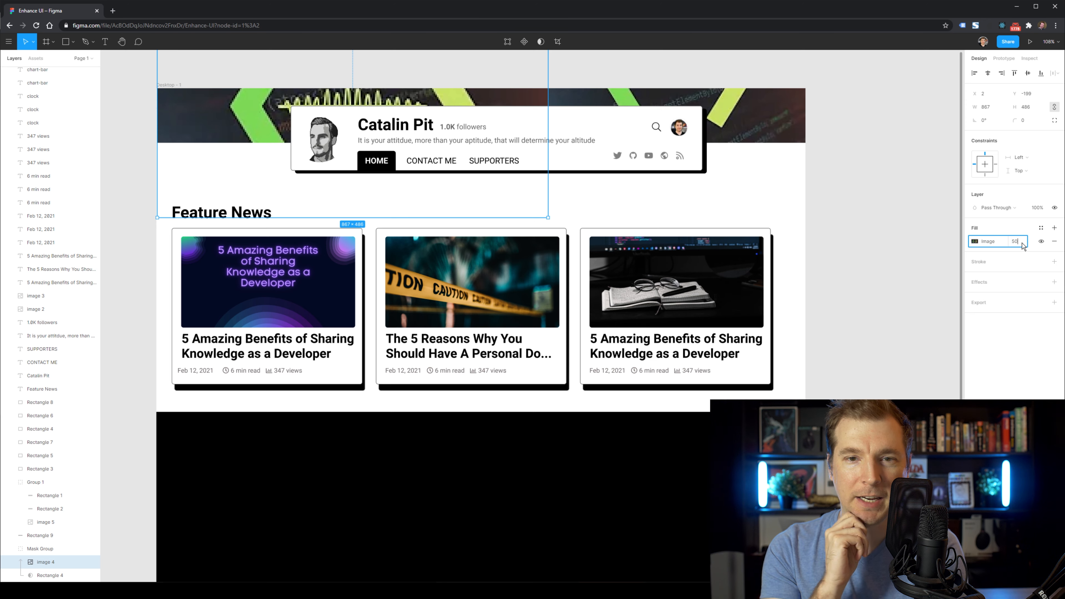
pyautogui.press('Return')
# Undo the opacity and mask changes back to the small code image.
pyautogui.scroll(-1, 45, 569)
pyautogui.hotkey('ctrl', 'z')
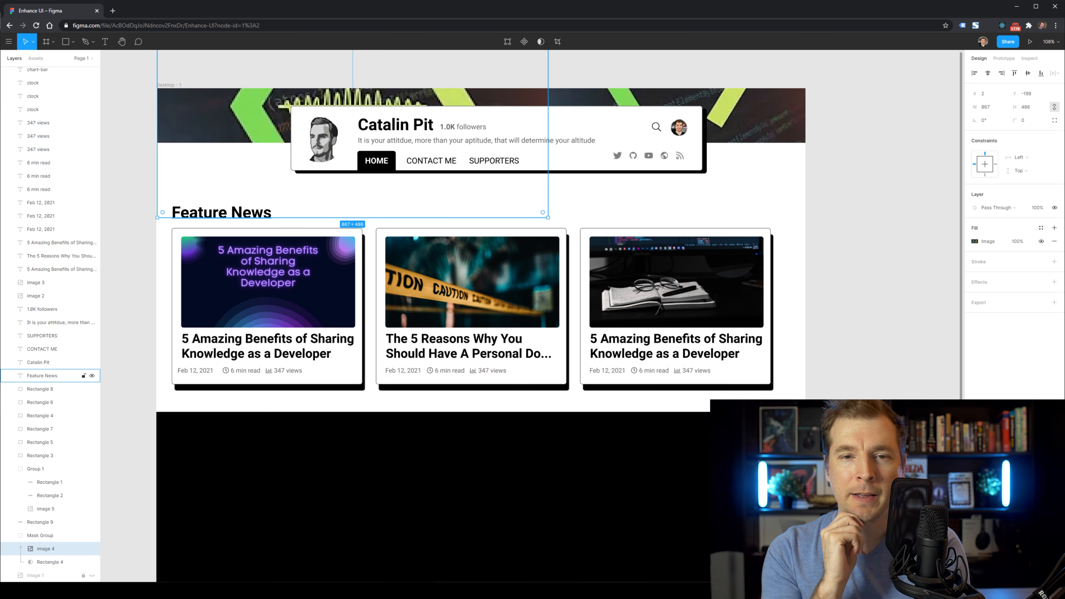
pyautogui.scroll(1, 240, 205)
pyautogui.hotkey('ctrl', 'z')
pyautogui.hotkey('ctrl', 'z')
pyautogui.hotkey('ctrl', 'z')
pyautogui.hotkey('ctrl', 'z')
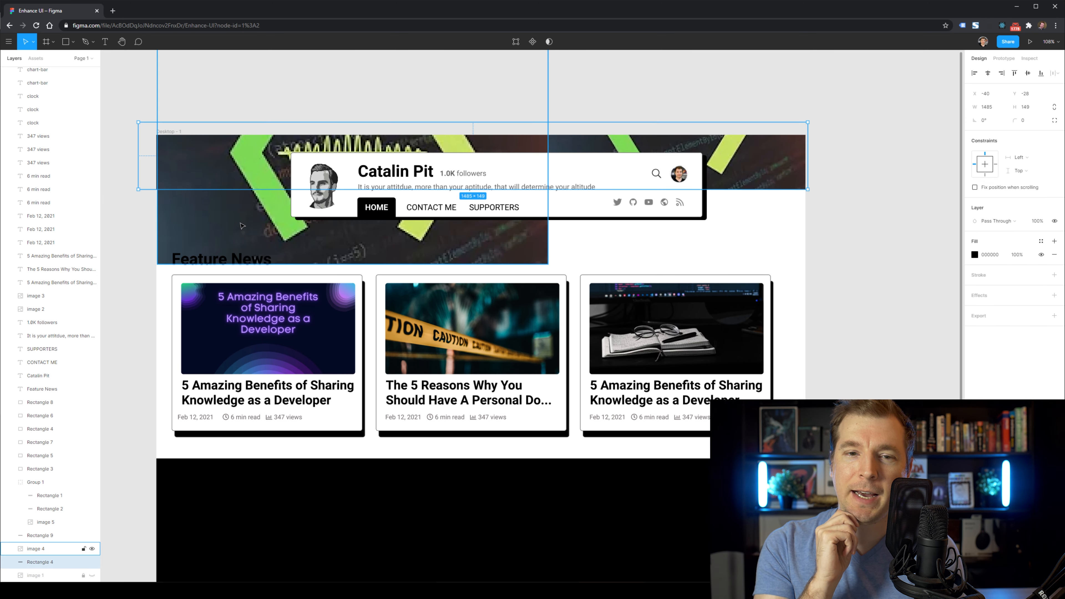
pyautogui.hotkey('ctrl', 'z')
pyautogui.hotkey('ctrl', 'z')
pyautogui.hotkey('ctrl', 'z')
pyautogui.hotkey('ctrl', 'z')
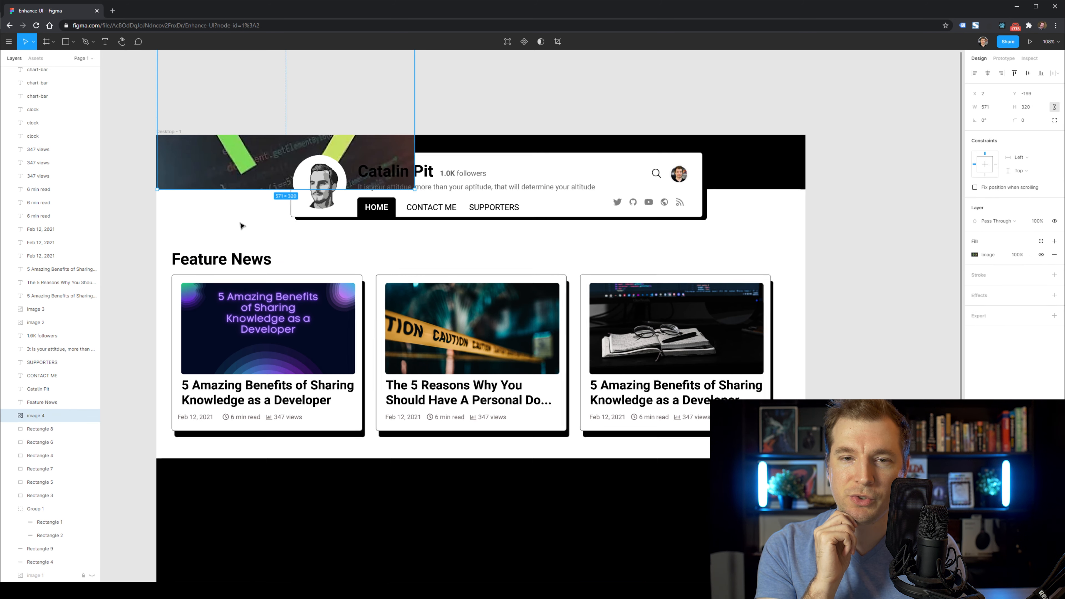
pyautogui.hotkey('ctrl', 'z')
pyautogui.hotkey('ctrl', 'z')
# Move the code image to the header's right end, enlarge it to 675×379, and layer it behind the bio card.
pyautogui.moveTo(233, 172); pyautogui.dragTo(783, 173)
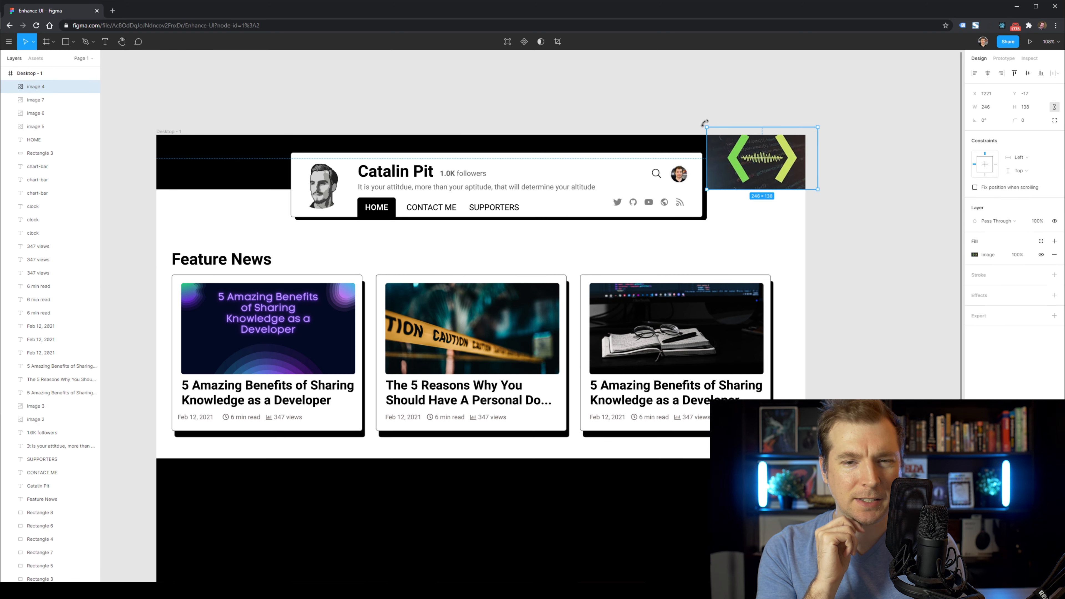
pyautogui.moveTo(707, 127); pyautogui.dragTo(510, 74)
pyautogui.moveTo(745, 152); pyautogui.dragTo(792, 178)
pyautogui.scroll(-2, 29, 525)
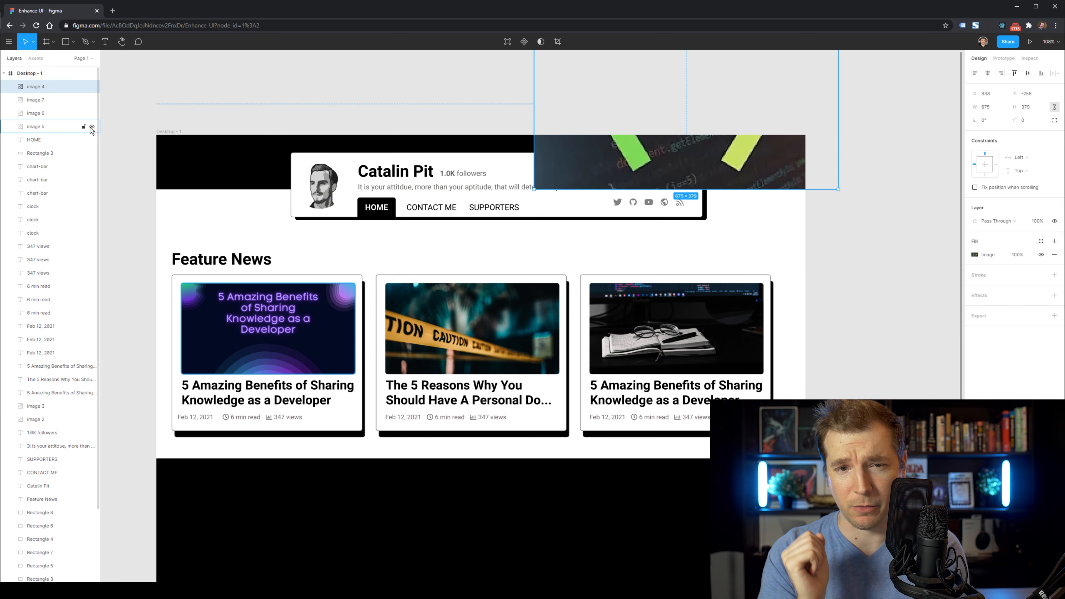
pyautogui.moveTo(46, 86); pyautogui.dragTo(47, 558)
# Shift the 50%-opacity header code image slightly left and copy it into the footer band.
pyautogui.click(997, 221)
pyautogui.click(903, 212)
pyautogui.click(901, 232)
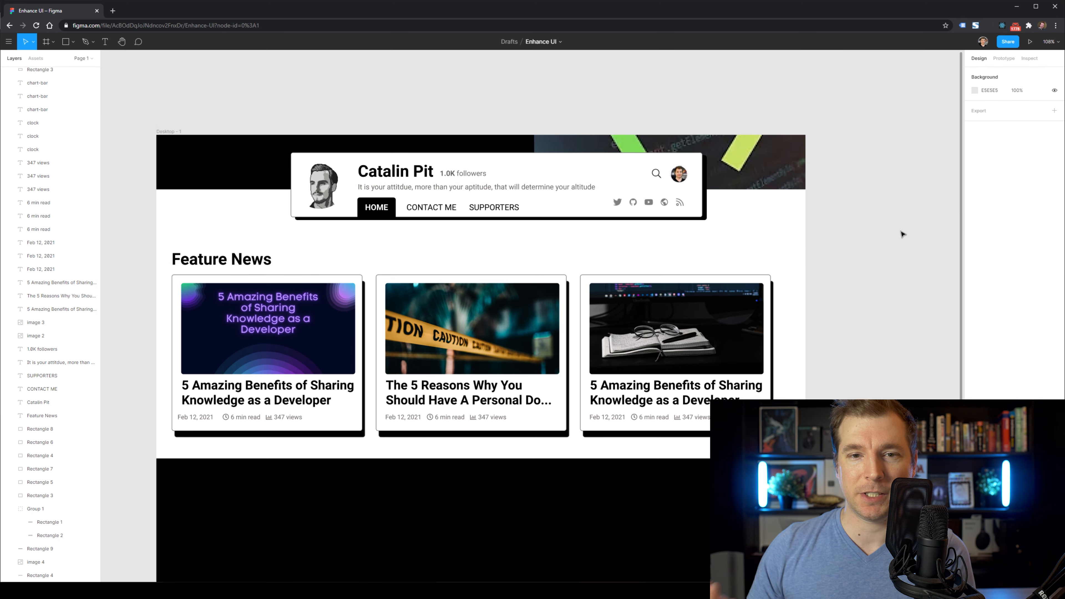
pyautogui.moveTo(766, 169); pyautogui.dragTo(732, 170)
pyautogui.click(658, 268)
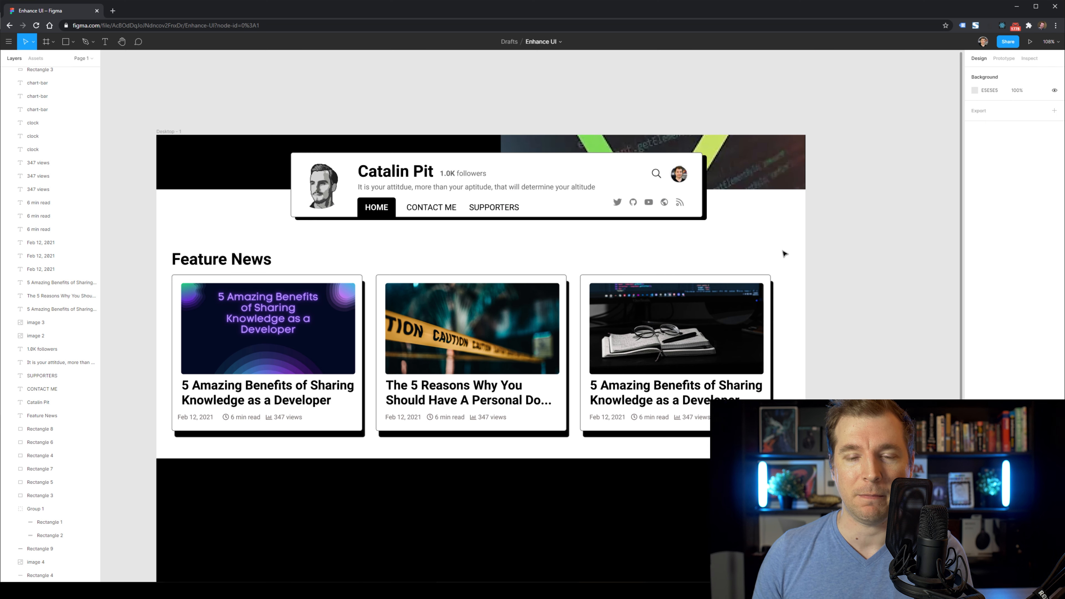
pyautogui.scroll(-1, 784, 253)
pyautogui.click(538, 102)
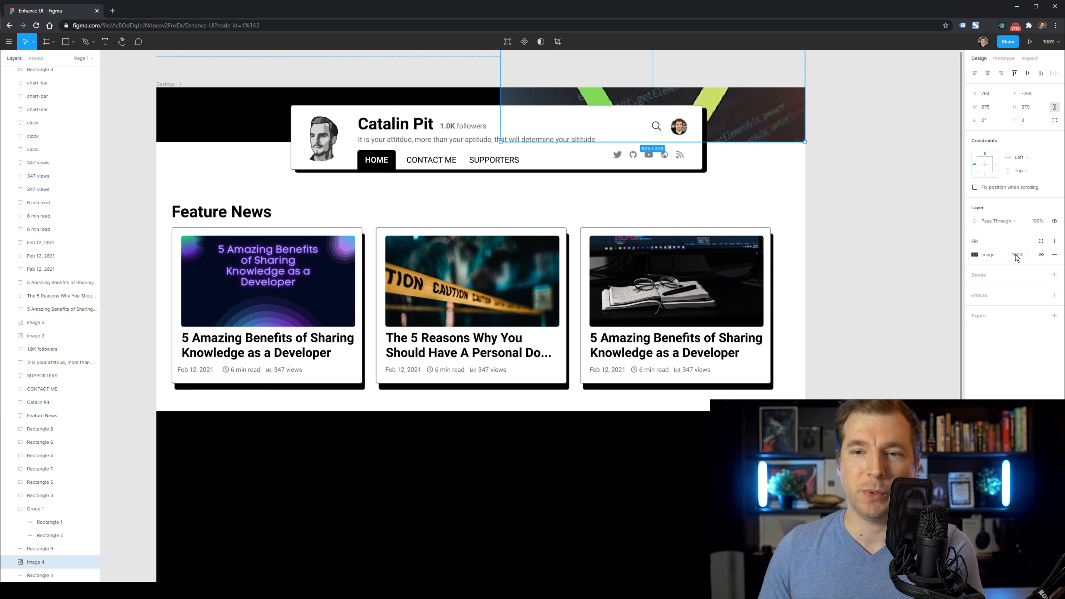
pyautogui.click(839, 209)
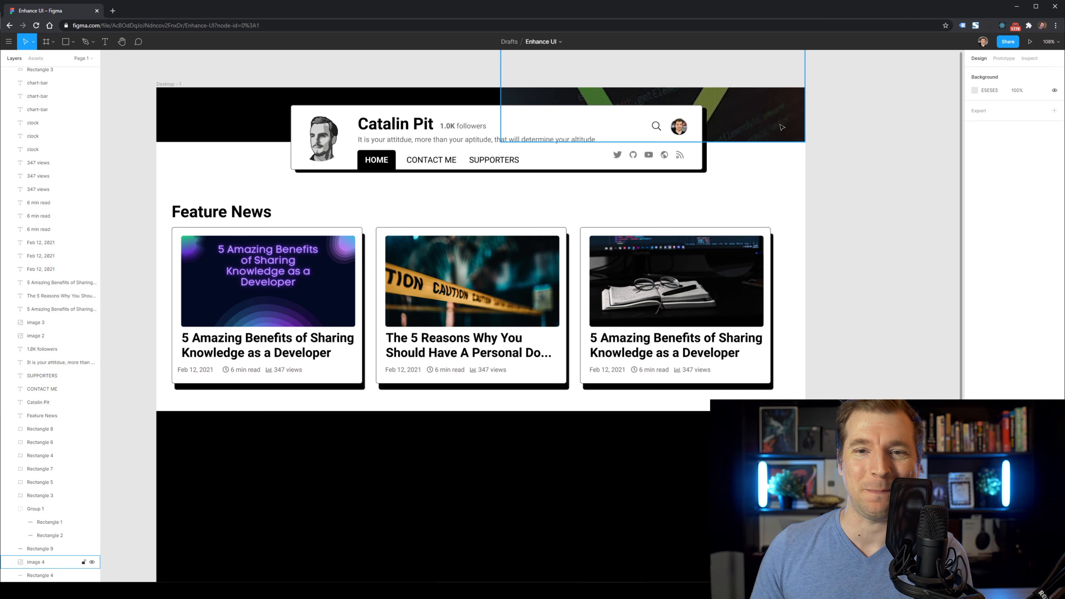
pyautogui.moveTo(782, 127); pyautogui.dragTo(652, 561)
# Raise the copied image above the black footer section and stretch it to 1440×809.
pyautogui.scroll(-4, 639, 506)
pyautogui.moveTo(614, 335); pyautogui.dragTo(458, 383)
pyautogui.moveTo(42, 562); pyautogui.dragTo(45, 87)
pyautogui.moveTo(492, 333); pyautogui.dragTo(305, 285)
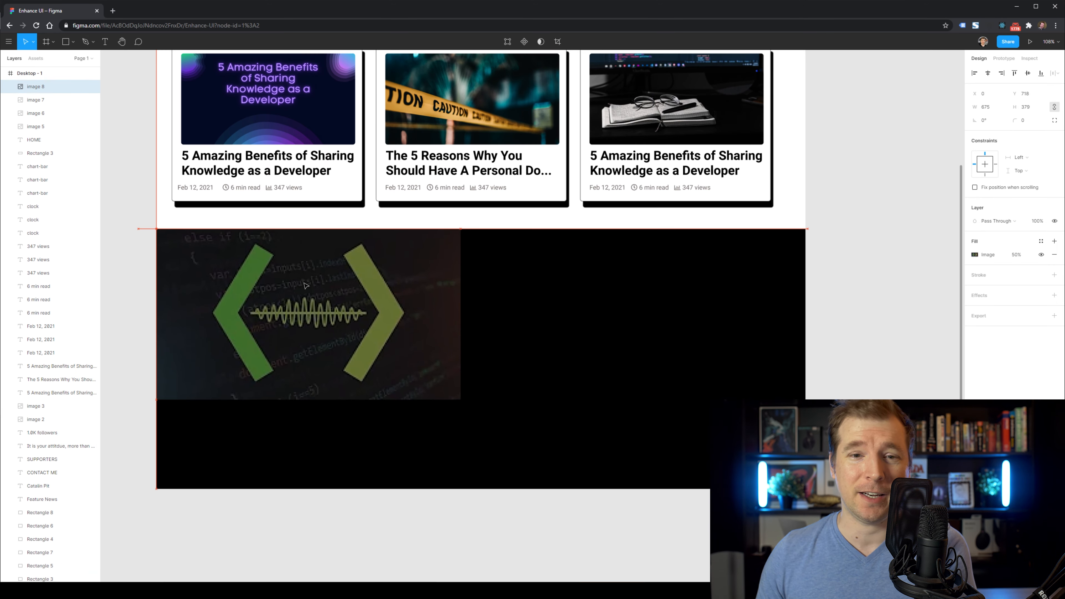
pyautogui.moveTo(460, 398); pyautogui.dragTo(804, 581)
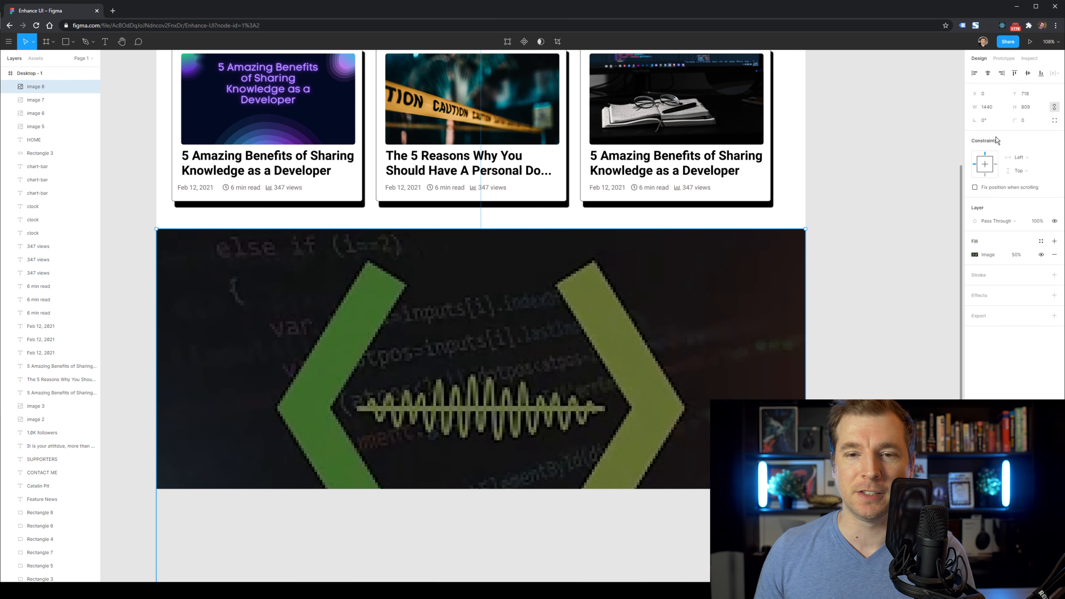
# Set the footer image's fill opacity to 25% and adjust the large background image.
pyautogui.click(1018, 255)
pyautogui.write('25')
pyautogui.press('Return')
pyautogui.click(899, 254)
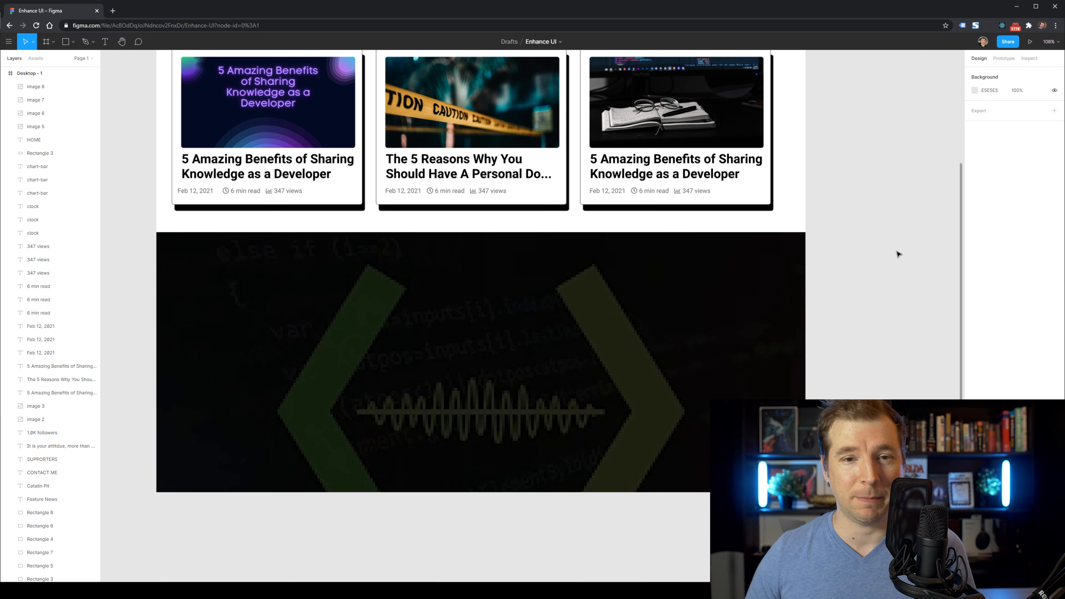
pyautogui.scroll(3, 897, 254)
pyautogui.click(694, 462)
pyautogui.scroll(-2, 695, 462)
pyautogui.moveTo(649, 451); pyautogui.dragTo(1063, 454)
# Add a second copy of the footer image inside the frame, aligned with the black section.
pyautogui.moveTo(771, 499); pyautogui.dragTo(743, 561)
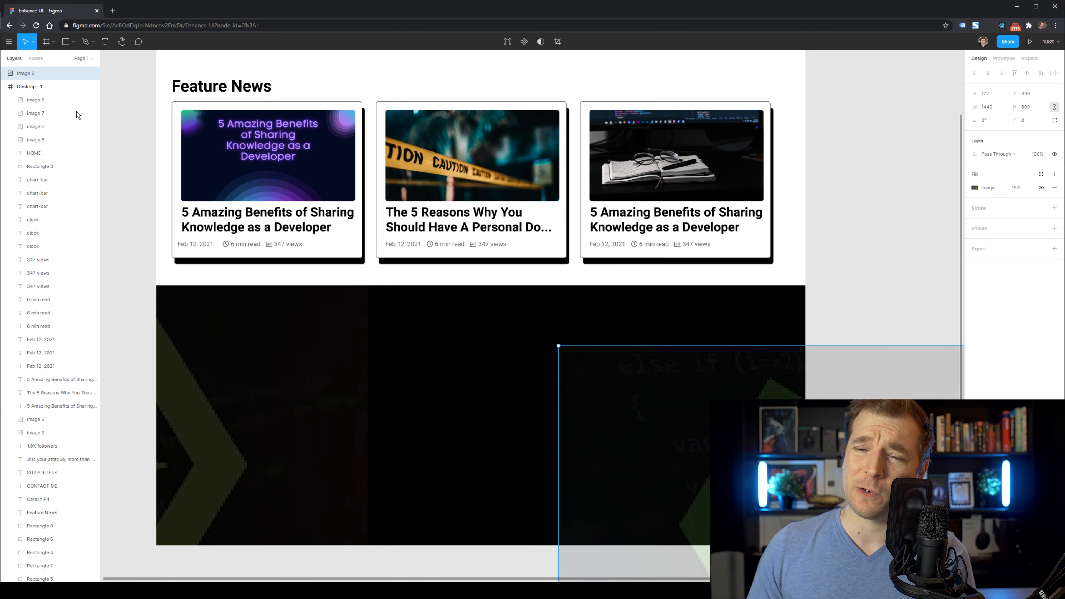
pyautogui.moveTo(50, 73); pyautogui.dragTo(53, 93)
pyautogui.moveTo(683, 437); pyautogui.dragTo(761, 389)
pyautogui.click(868, 227)
pyautogui.click(910, 181)
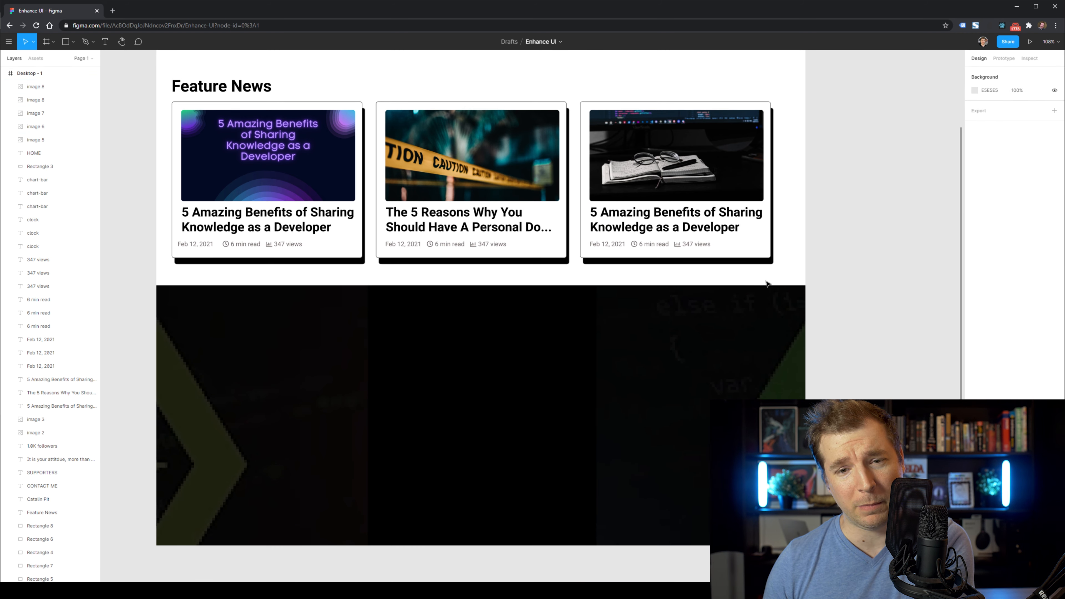
pyautogui.scroll(3, 766, 284)
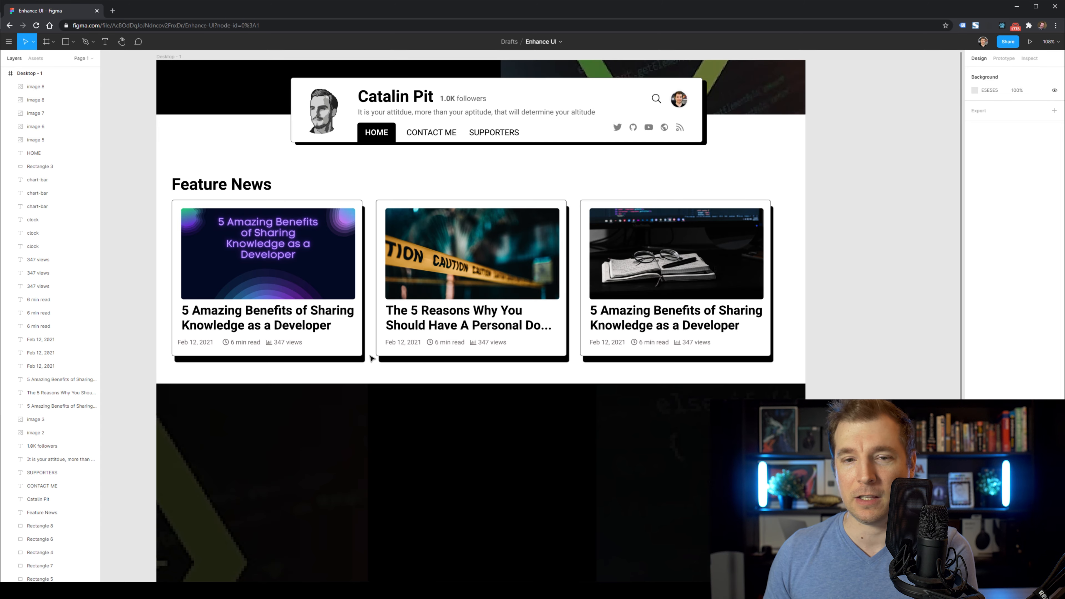
# Copy the first feature card, with thumbnail, title and stats, onto the black section.
pyautogui.moveTo(360, 348); pyautogui.dragTo(254, 343)
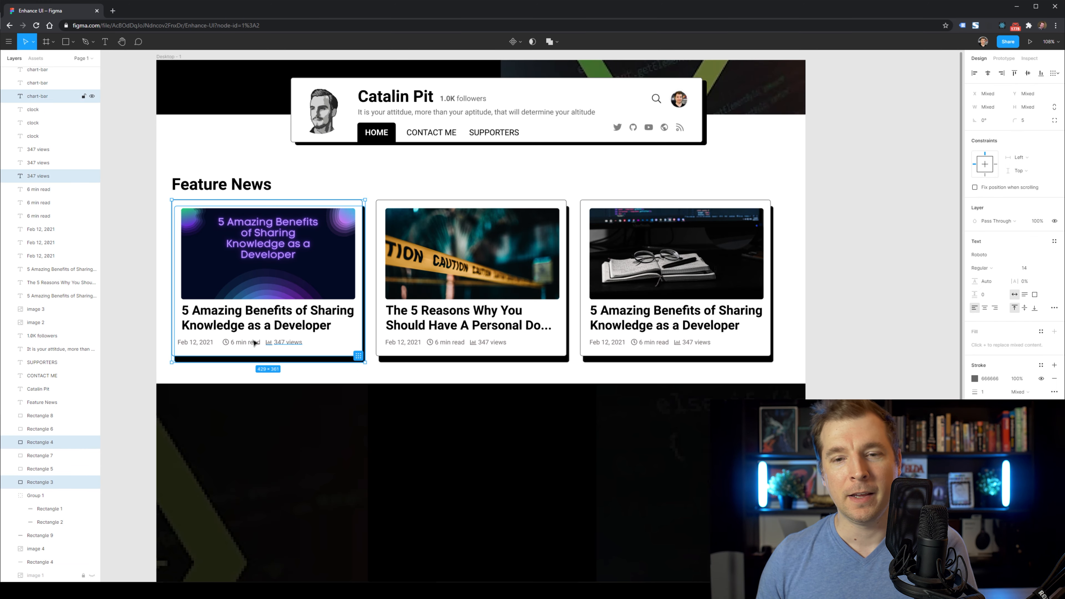
pyautogui.keyDown('shift'); pyautogui.click(198, 343); pyautogui.keyUp('shift')
pyautogui.keyDown('shift'); pyautogui.click(219, 320); pyautogui.keyUp('shift')
pyautogui.keyDown('shift'); pyautogui.click(238, 245); pyautogui.keyUp('shift')
pyautogui.moveTo(237, 245); pyautogui.dragTo(377, 364)
pyautogui.scroll(-2, 361, 419)
pyautogui.hotkey('ctrl', 'z')
pyautogui.keyDown('alt'); pyautogui.moveTo(335, 246); pyautogui.dragTo(476, 463); pyautogui.keyUp('alt')
# Try widening and grouping the copied card's rectangles, then undo back to the whole copied card.
pyautogui.click(844, 320)
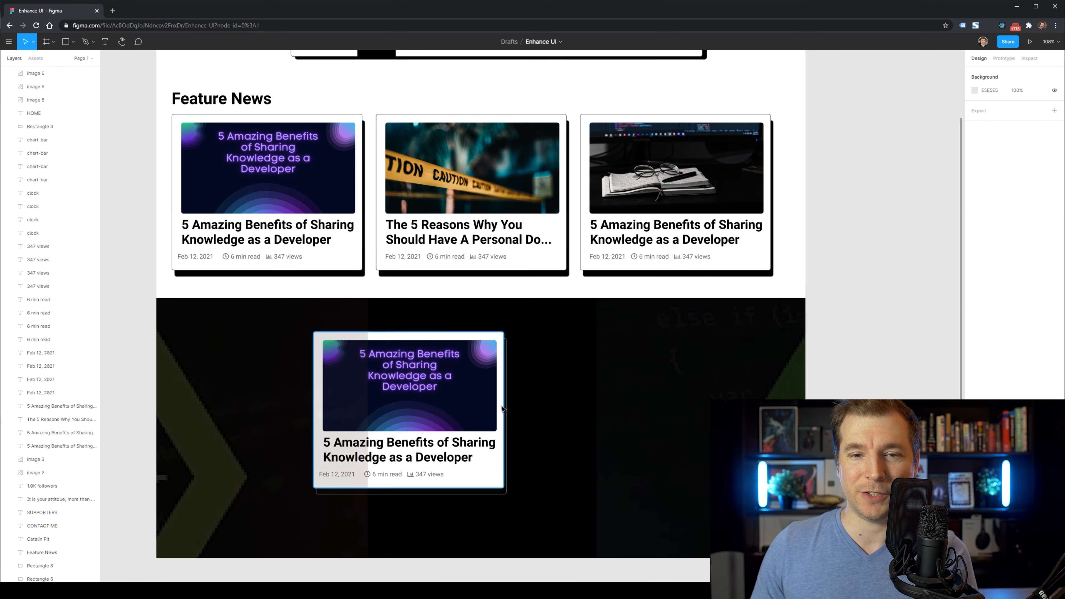
pyautogui.click(502, 409)
pyautogui.click(505, 408)
pyautogui.keyDown('shift'); pyautogui.click(502, 408); pyautogui.keyUp('shift')
pyautogui.moveTo(506, 408); pyautogui.dragTo(719, 407)
pyautogui.click(622, 402)
pyautogui.click(398, 365)
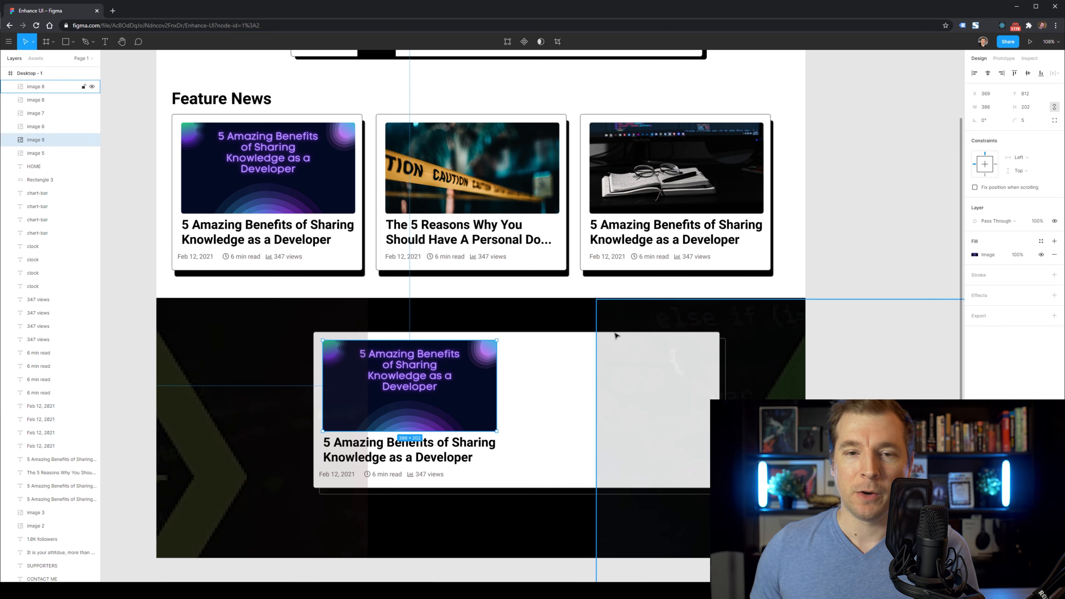
pyautogui.hotkey('ctrl', 'z')
pyautogui.hotkey('ctrl', 'z')
pyautogui.hotkey('ctrl', 'g')
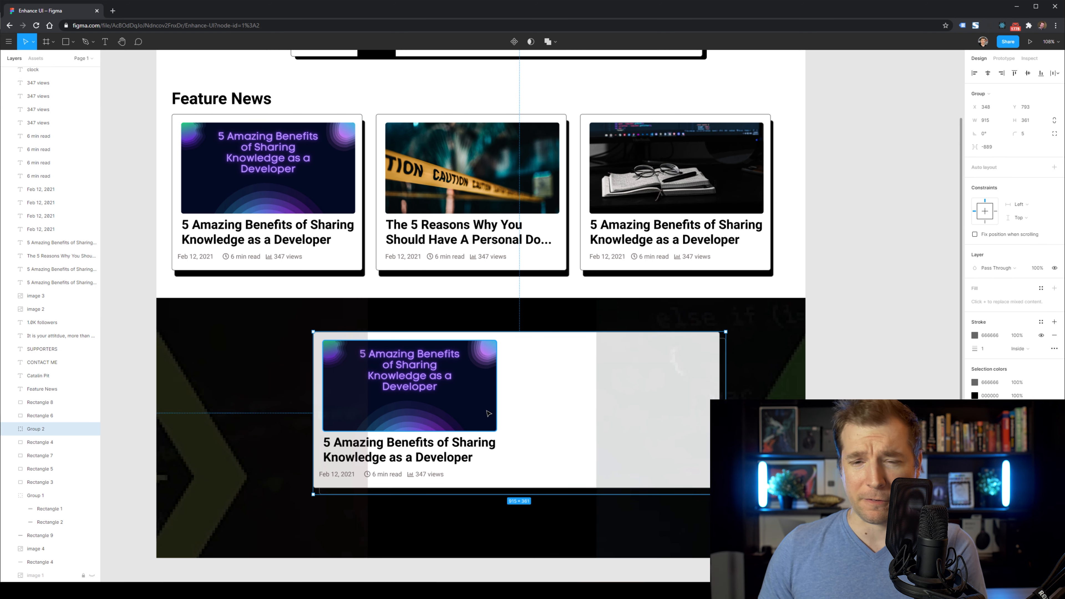
pyautogui.moveTo(39, 300); pyautogui.dragTo(39, 84)
pyautogui.hotkey('ctrl', 'z')
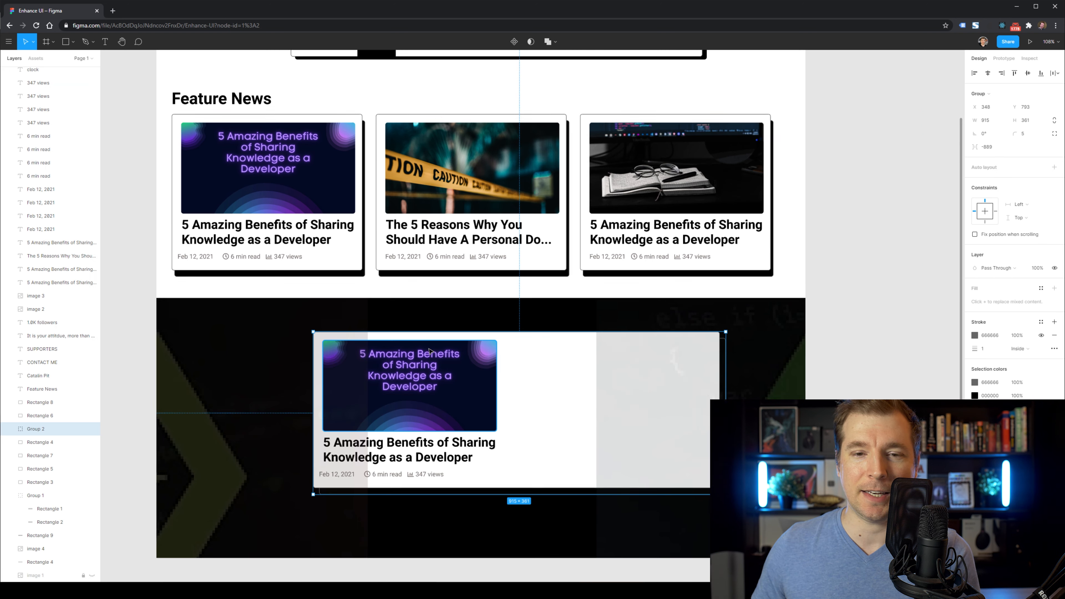
pyautogui.hotkey('ctrl', 'z')
pyautogui.hotkey('ctrl', 'z')
pyautogui.hotkey('ctrl', 'z')
pyautogui.hotkey('ctrl', 'z')
pyautogui.hotkey('ctrl', 'z')
pyautogui.hotkey('ctrl', 'z')
pyautogui.hotkey('ctrl', 'z')
pyautogui.hotkey('ctrl', 'z')
pyautogui.hotkey('ctrl', 'z')
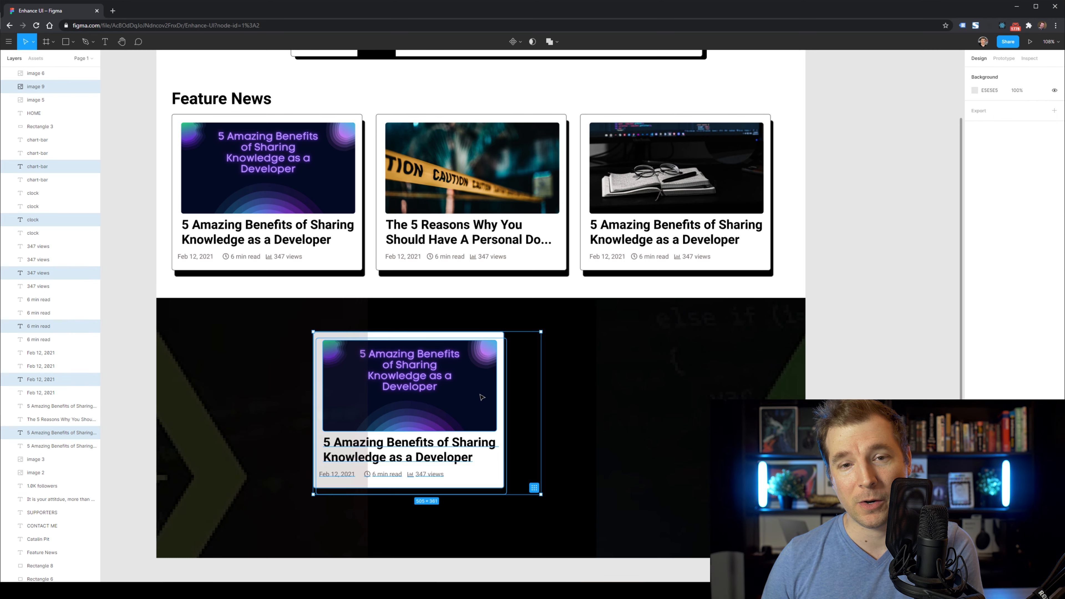
pyautogui.hotkey('ctrl', 'shift', 'z')
# Group the copied card's parts together.
pyautogui.moveTo(437, 386); pyautogui.dragTo(459, 407)
pyautogui.hotkey('ctrl', 'g')
pyautogui.scroll(2, 61, 176)
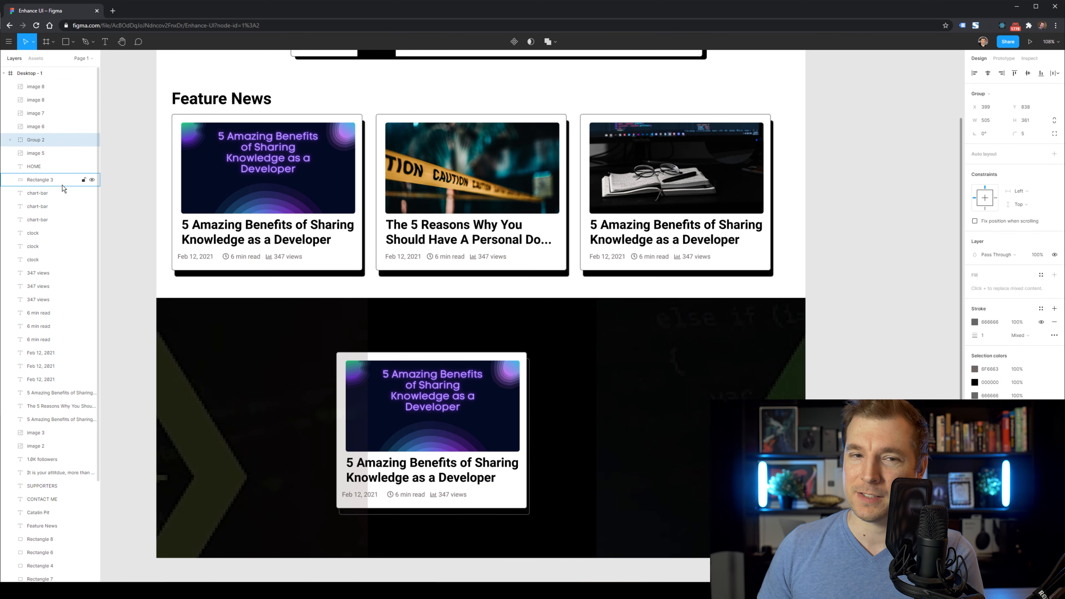
pyautogui.moveTo(63, 140); pyautogui.dragTo(67, 83)
pyautogui.moveTo(413, 422); pyautogui.dragTo(368, 395)
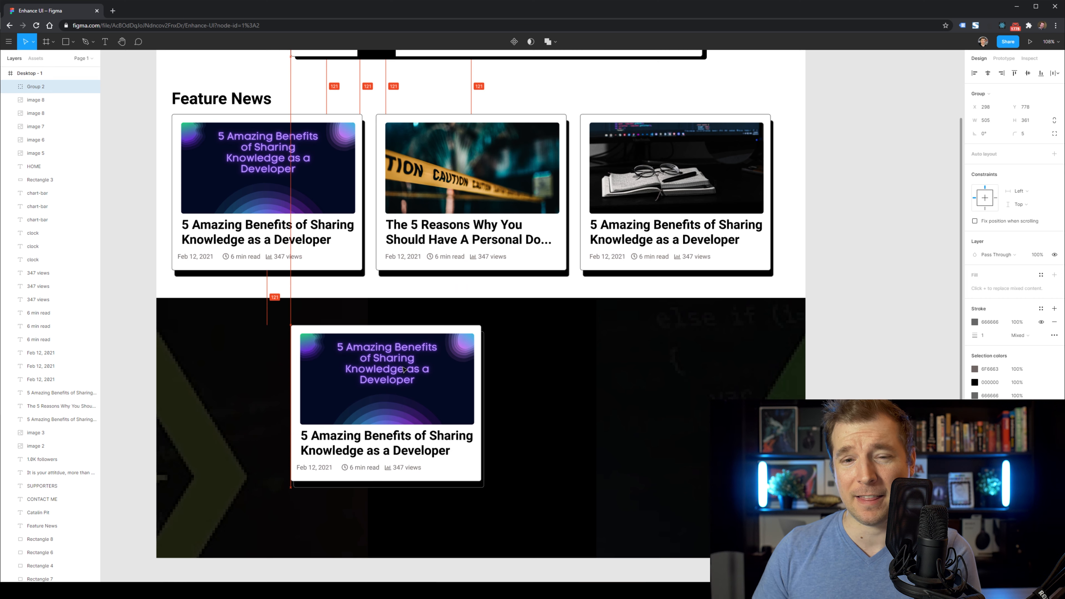
pyautogui.scroll(1, 909, 362)
# Stretch the copied card's white background and shadow rectangles much wider to the right.
pyautogui.click(908, 362)
pyautogui.click(474, 481)
pyautogui.click(11, 87)
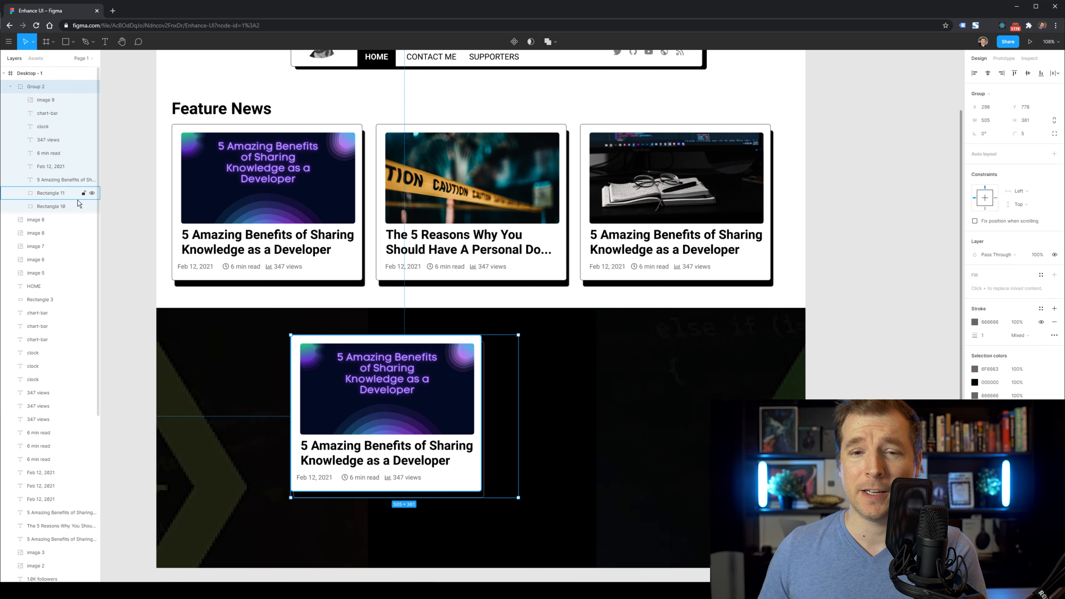
pyautogui.click(76, 195)
pyautogui.keyDown('shift'); pyautogui.click(76, 206); pyautogui.keyUp('shift')
pyautogui.moveTo(484, 418); pyautogui.dragTo(707, 418)
# Shrink the thumbnail and place the title and date-and-stats line beside it.
pyautogui.click(415, 421)
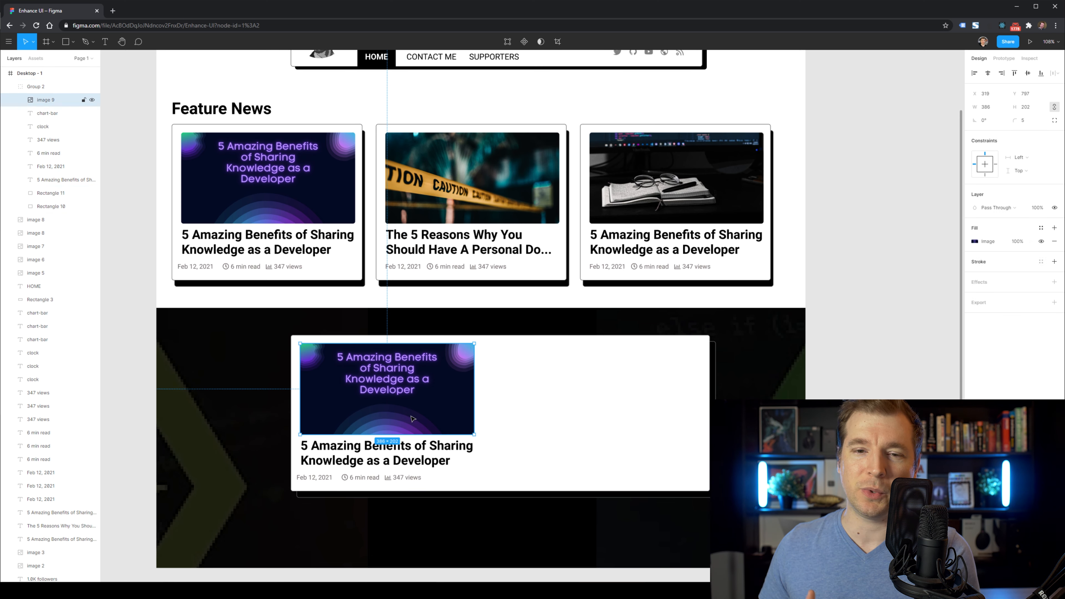
pyautogui.moveTo(474, 435); pyautogui.dragTo(375, 383)
pyautogui.moveTo(381, 452); pyautogui.dragTo(466, 357)
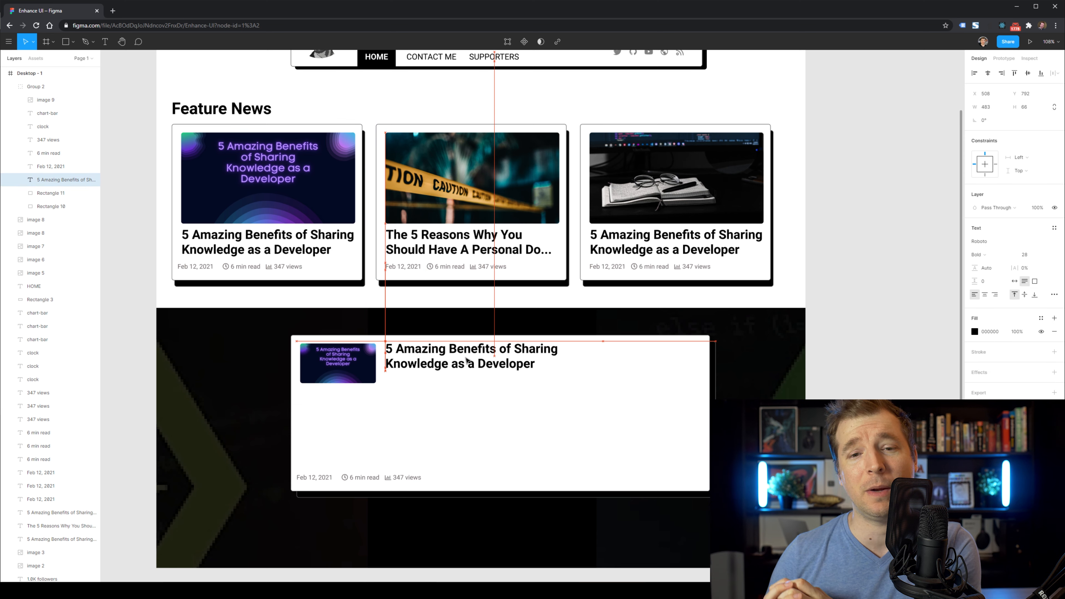
pyautogui.click(403, 479)
pyautogui.keyDown('shift'); pyautogui.click(385, 479); pyautogui.keyUp('shift')
pyautogui.keyDown('shift'); pyautogui.click(365, 479); pyautogui.keyUp('shift')
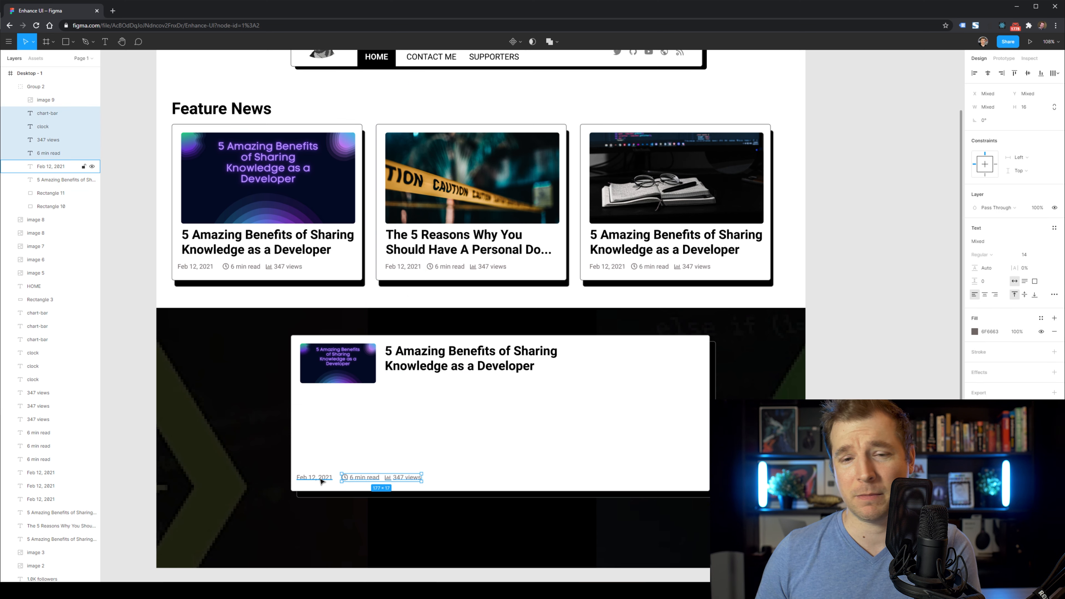
pyautogui.moveTo(452, 381); pyautogui.dragTo(456, 382)
# Drag the card's bottom edge up so it becomes a short row.
pyautogui.click(471, 480)
pyautogui.keyDown('shift'); pyautogui.click(474, 494); pyautogui.keyUp('shift')
pyautogui.moveTo(479, 498); pyautogui.dragTo(480, 393)
pyautogui.click(856, 364)
pyautogui.scroll(3, 856, 364)
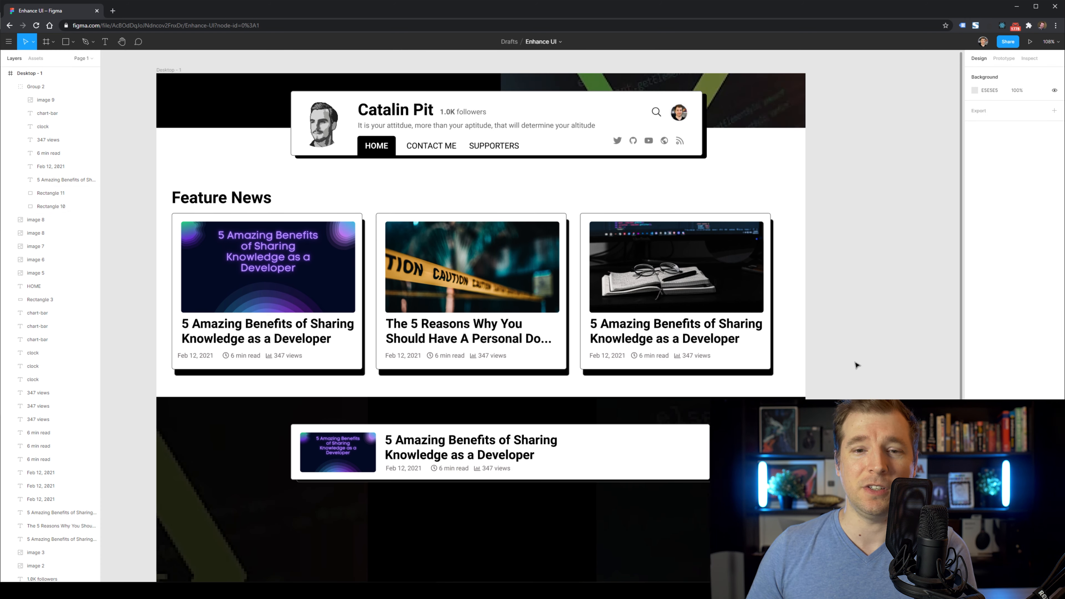
pyautogui.scroll(-1, 856, 365)
pyautogui.click(750, 386)
# Delete the footer background images and the row's white background and shadow rectangles.
pyautogui.press('Delete')
pyautogui.click(482, 471)
pyautogui.press('Delete')
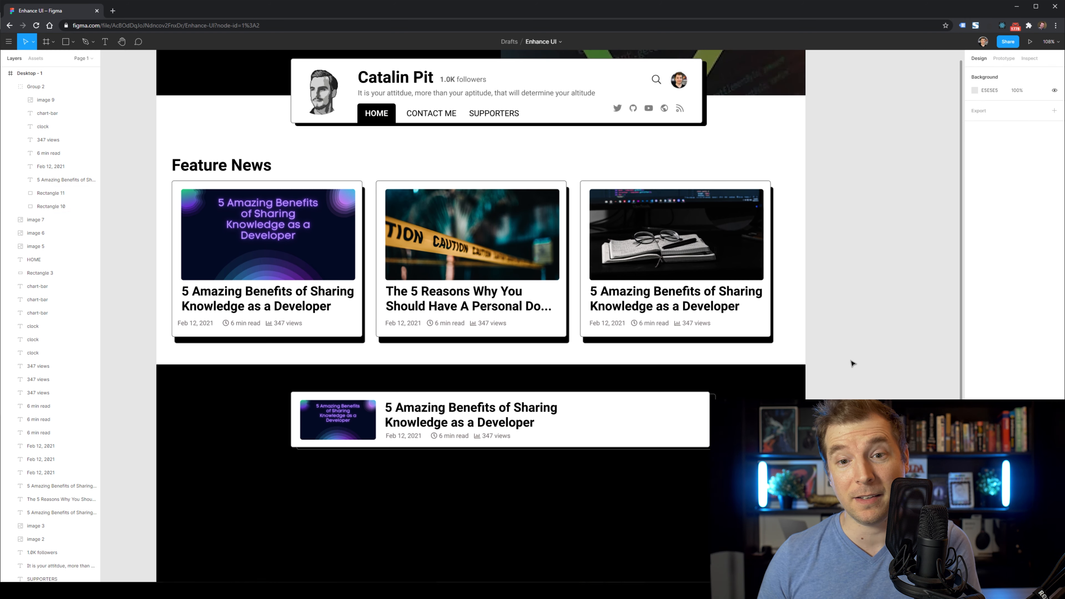
pyautogui.scroll(5, 845, 350)
pyautogui.scroll(-5, 843, 350)
pyautogui.click(663, 421)
pyautogui.press('Delete')
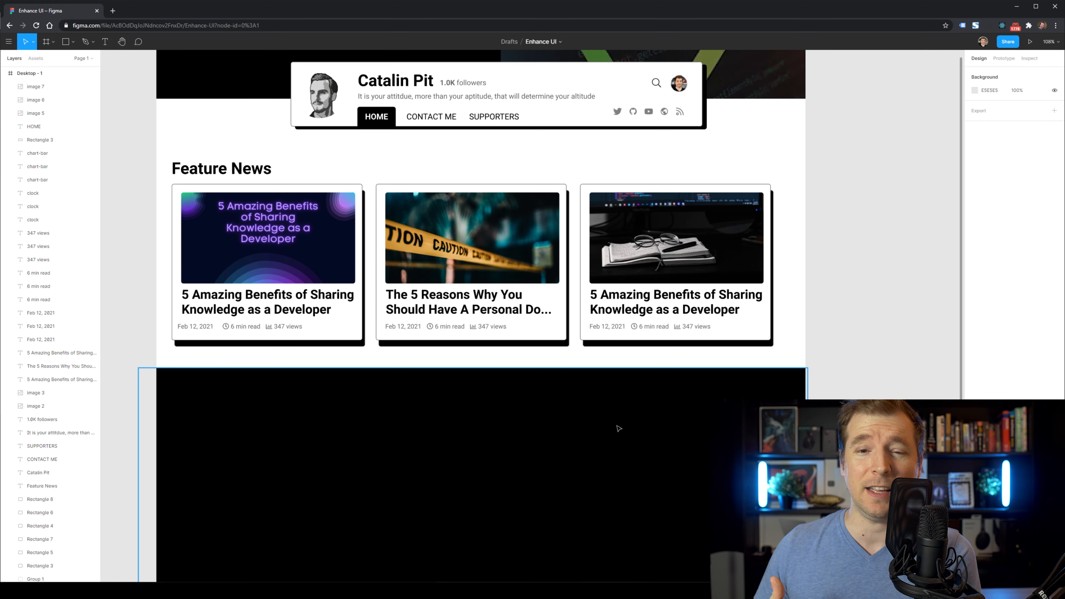
pyautogui.hotkey('ctrl', 'z')
pyautogui.doubleClick(646, 431)
pyautogui.press('Delete')
pyautogui.click(482, 427)
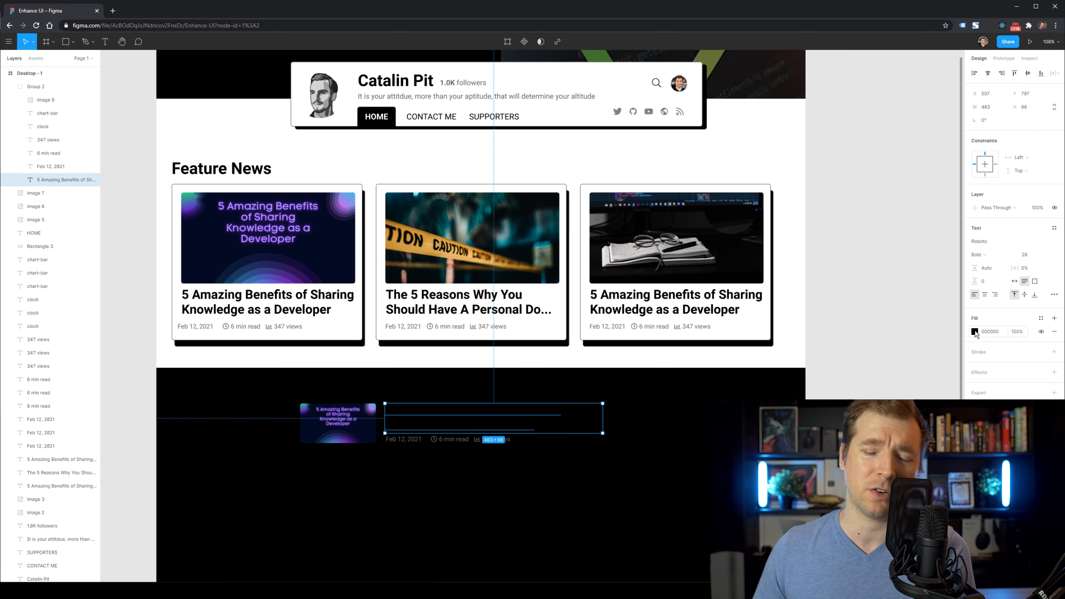
pyautogui.press('Delete')
# Make the meta line AAAAAA grey, widen the white title, and move Group 2 into place.
pyautogui.click(490, 442)
pyautogui.keyDown('shift'); pyautogui.click(476, 439); pyautogui.keyUp('shift')
pyautogui.keyDown('shift'); pyautogui.click(438, 439); pyautogui.keyUp('shift')
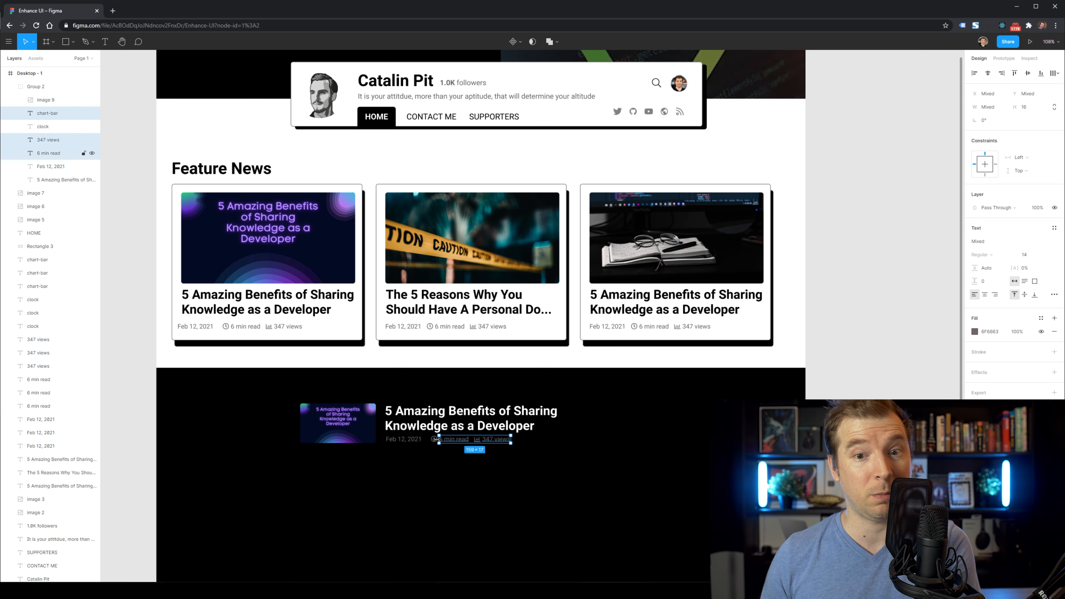
pyautogui.click(901, 347)
pyautogui.doubleClick(533, 424)
pyautogui.moveTo(605, 424); pyautogui.dragTo(659, 421)
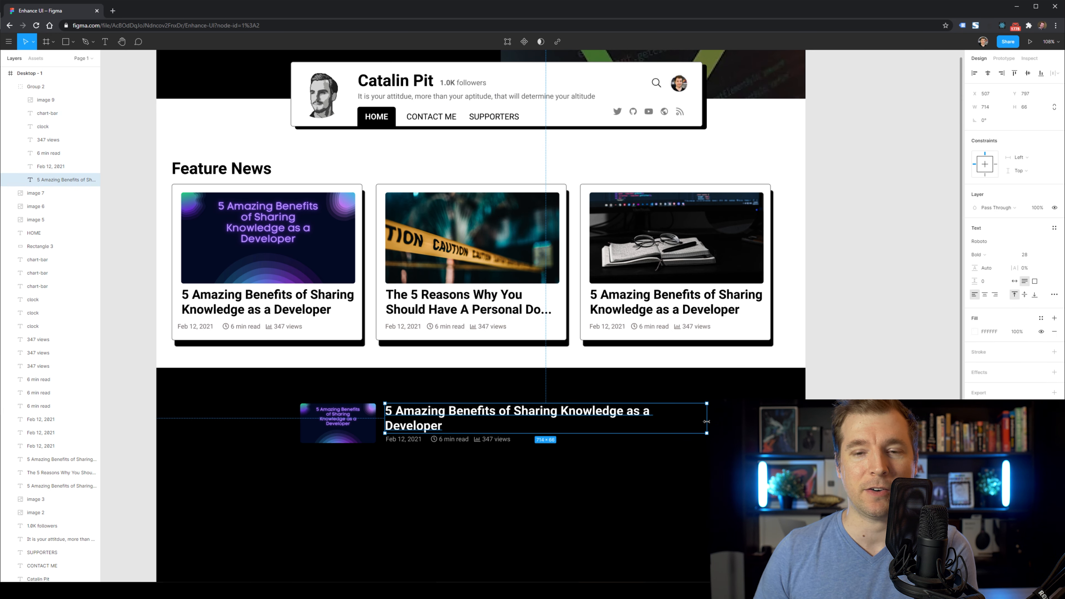
pyautogui.press('Escape')
pyautogui.click(457, 417)
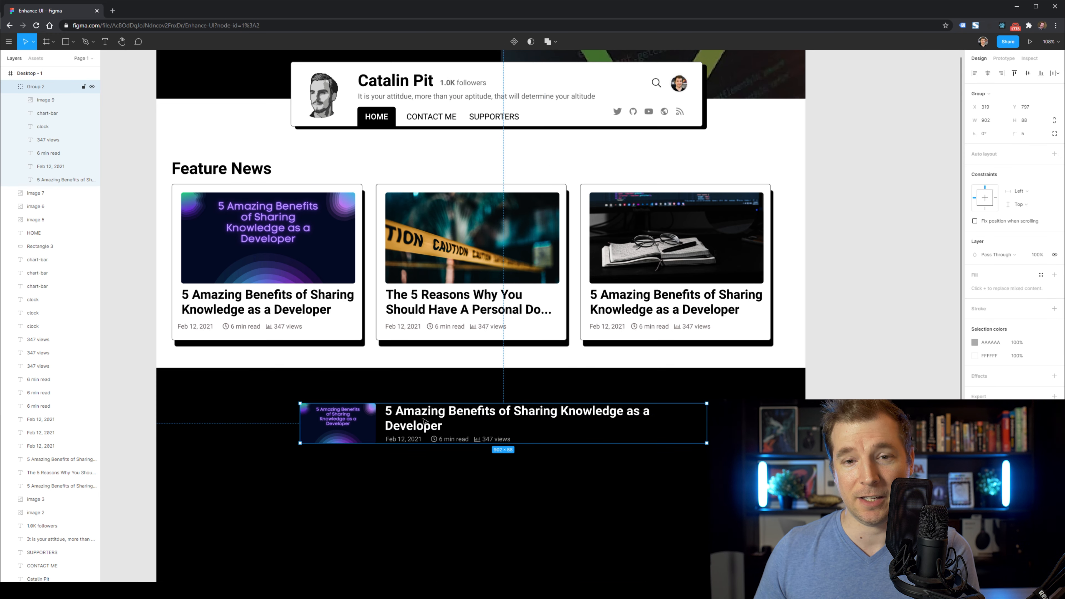
pyautogui.moveTo(424, 421); pyautogui.dragTo(414, 445)
# Duplicate the row below and give its thumbnail the caution-tape image.
pyautogui.hotkey('shift', 'Down')
pyautogui.hotkey('shift', 'Down')
pyautogui.hotkey('shift', 'Down')
pyautogui.hotkey('shift', 'Down')
pyautogui.hotkey('shift', 'Down')
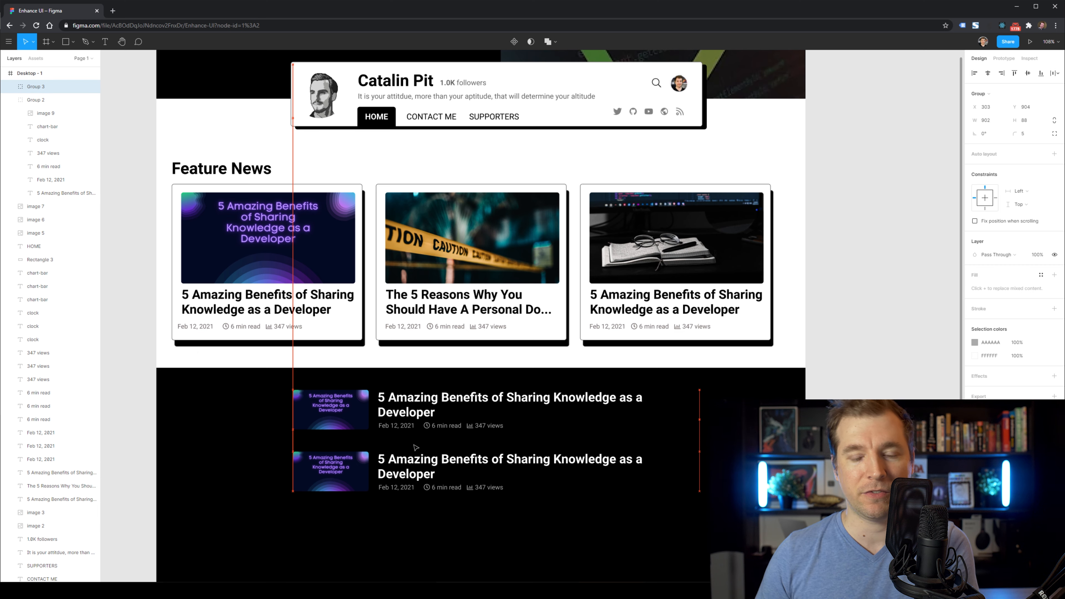
pyautogui.doubleClick(468, 260)
pyautogui.hotkey('ctrl', 'c')
pyautogui.press('Escape')
pyautogui.doubleClick(353, 475)
pyautogui.hotkey('ctrl', 'v')
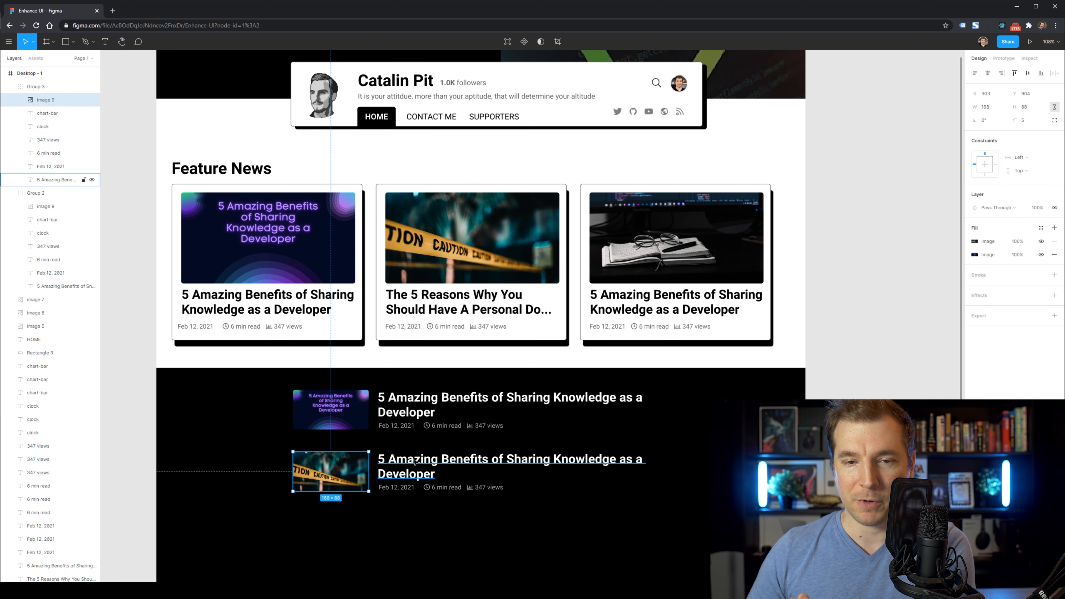
# Paste the middle feature card's personal-domain title into the second row and make it white.
pyautogui.doubleClick(446, 305)
pyautogui.hotkey('ctrl', 'c')
pyautogui.doubleClick(424, 466)
pyautogui.hotkey('ctrl', 'v')
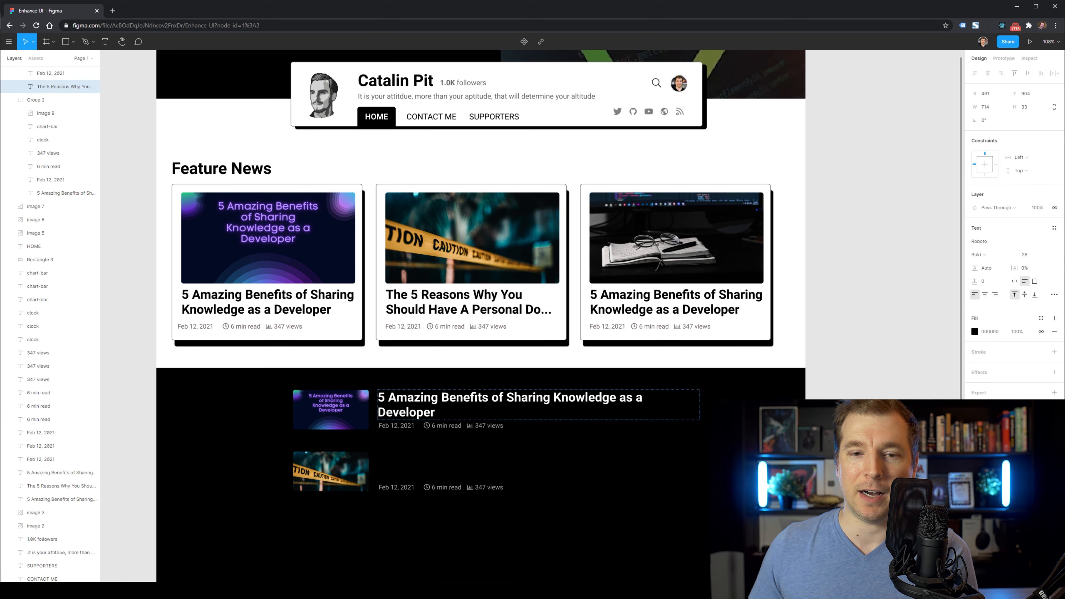
pyautogui.click(975, 332)
pyautogui.moveTo(922, 385); pyautogui.dragTo(860, 336)
pyautogui.click(701, 435)
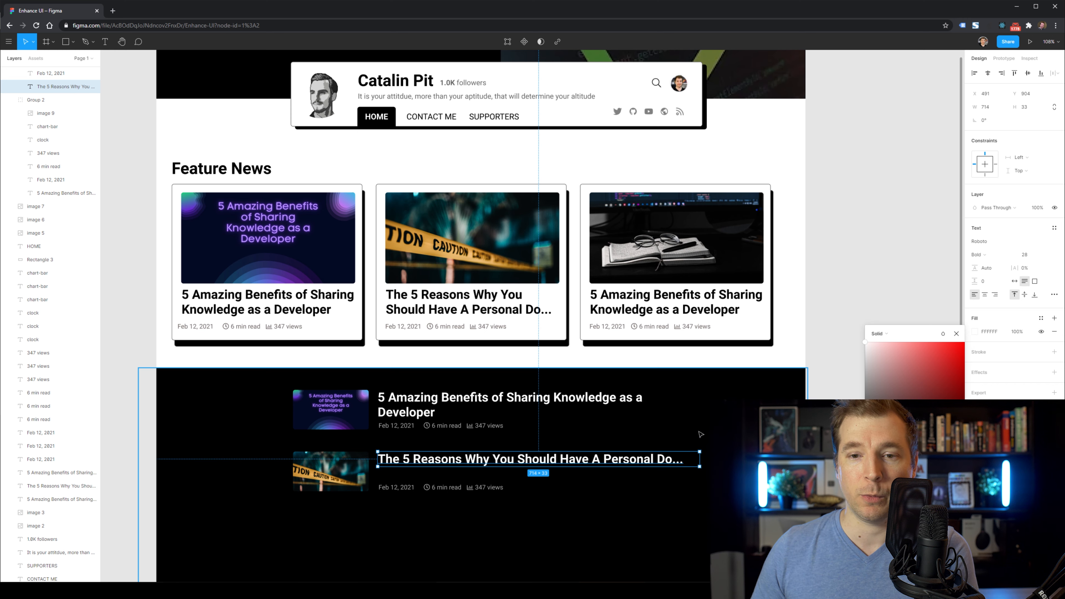
pyautogui.doubleClick(671, 461)
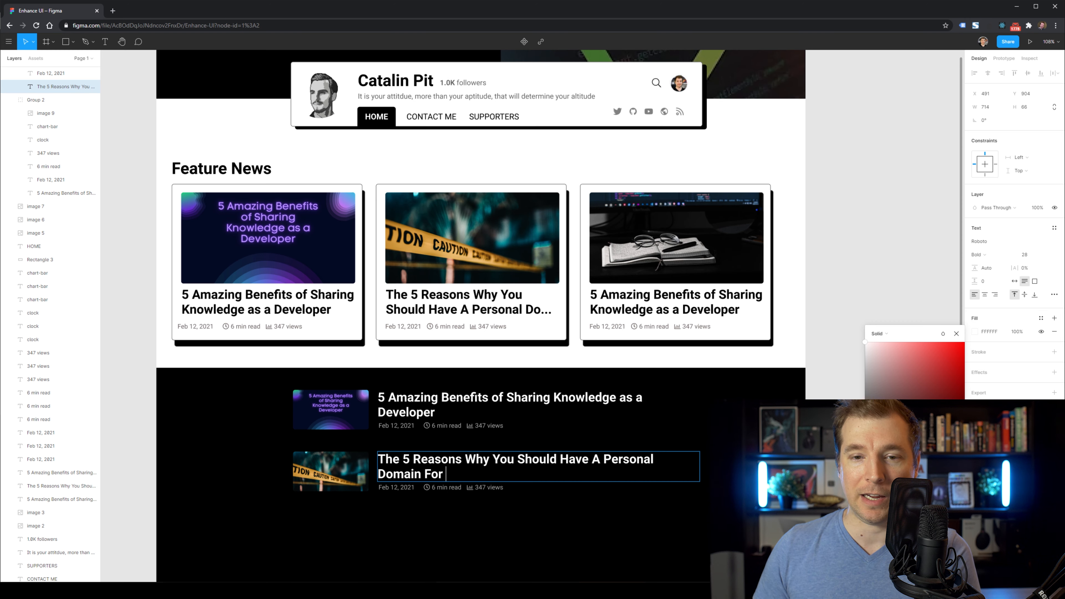
pyautogui.click(858, 342)
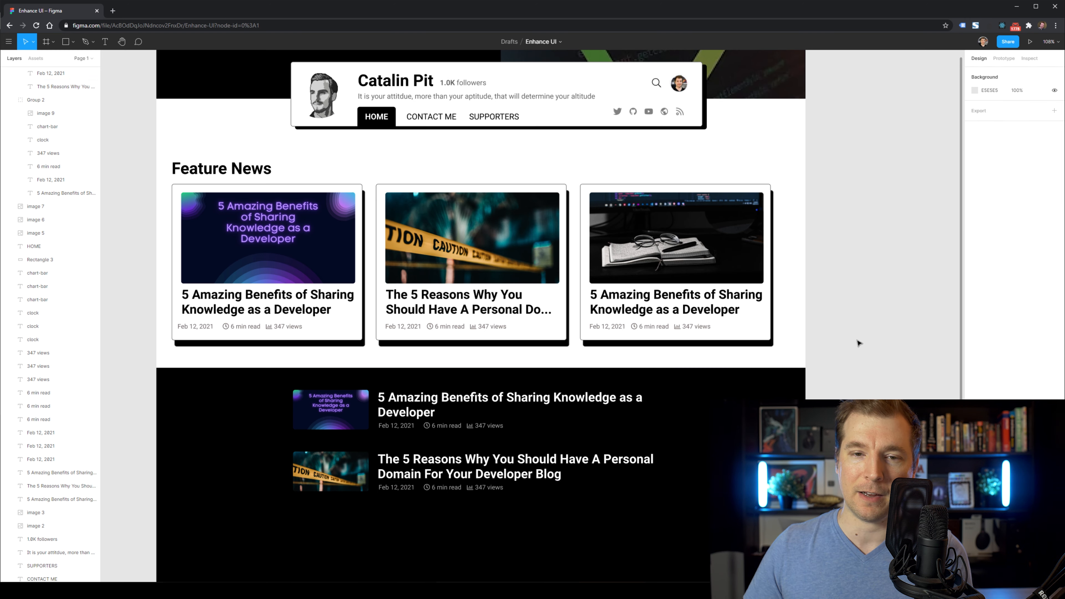
# Add a third row titled with the developer-relations post title.
pyautogui.scroll(-1, 654, 398)
pyautogui.keyDown('alt'); pyautogui.moveTo(452, 439); pyautogui.dragTo(481, 496); pyautogui.keyUp('alt')
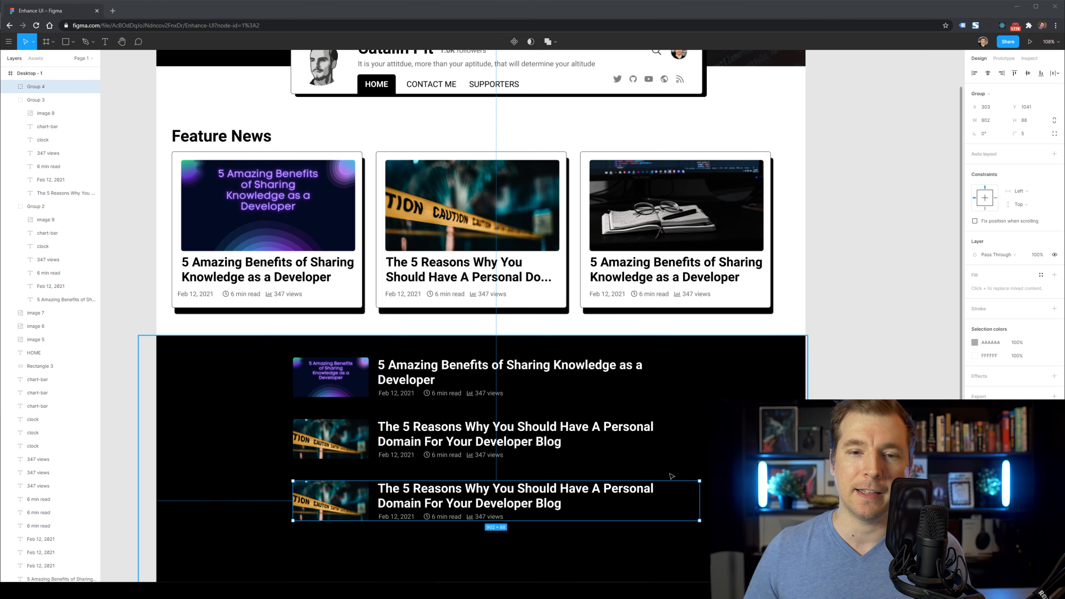
pyautogui.doubleClick(530, 500)
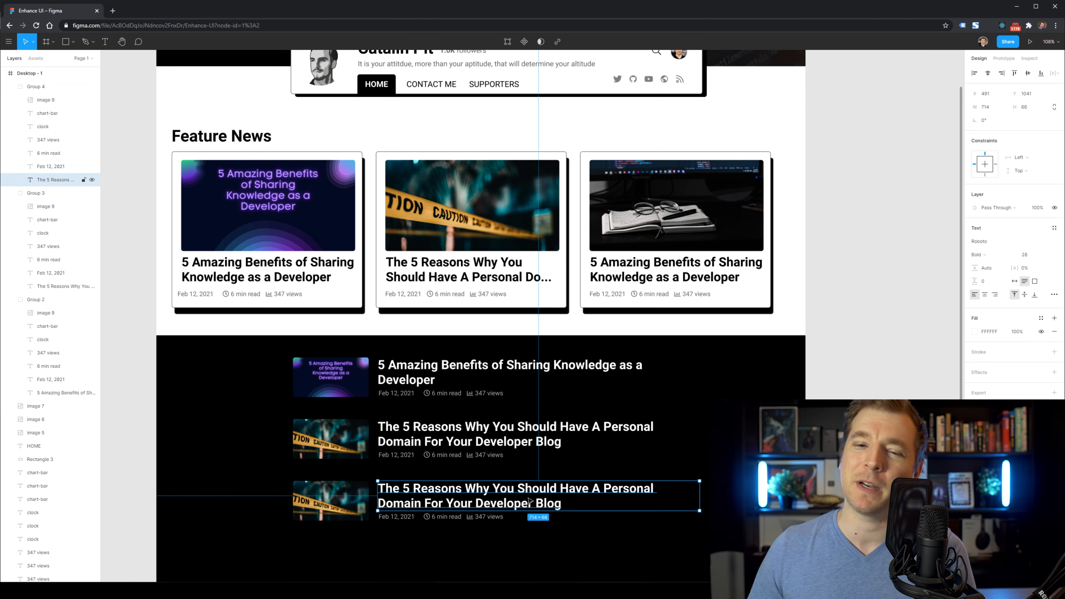
pyautogui.doubleClick(557, 502)
pyautogui.hotkey('ctrl', 'v')
pyautogui.click(130, 444)
pyautogui.scroll(2, 130, 420)
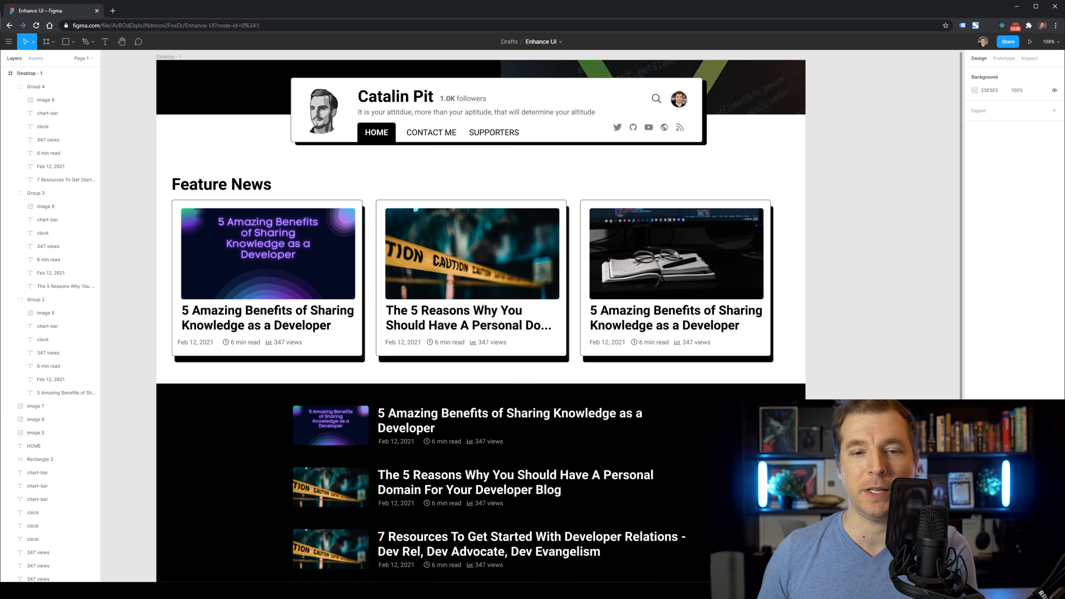
pyautogui.scroll(-1, 131, 419)
# Drag the black band's top edge up behind the lower half of the feature cards.
pyautogui.click(261, 397)
pyautogui.moveTo(259, 384); pyautogui.dragTo(257, 305)
pyautogui.click(903, 272)
pyautogui.click(790, 315)
pyautogui.moveTo(792, 305); pyautogui.dragTo(792, 312)
pyautogui.click(905, 314)
# Set the feature cards' shadow rectangles to a stroke weight of 0.
pyautogui.click(667, 359)
pyautogui.keyDown('shift'); pyautogui.click(564, 359); pyautogui.keyUp('shift')
pyautogui.keyDown('shift'); pyautogui.click(363, 360); pyautogui.keyUp('shift')
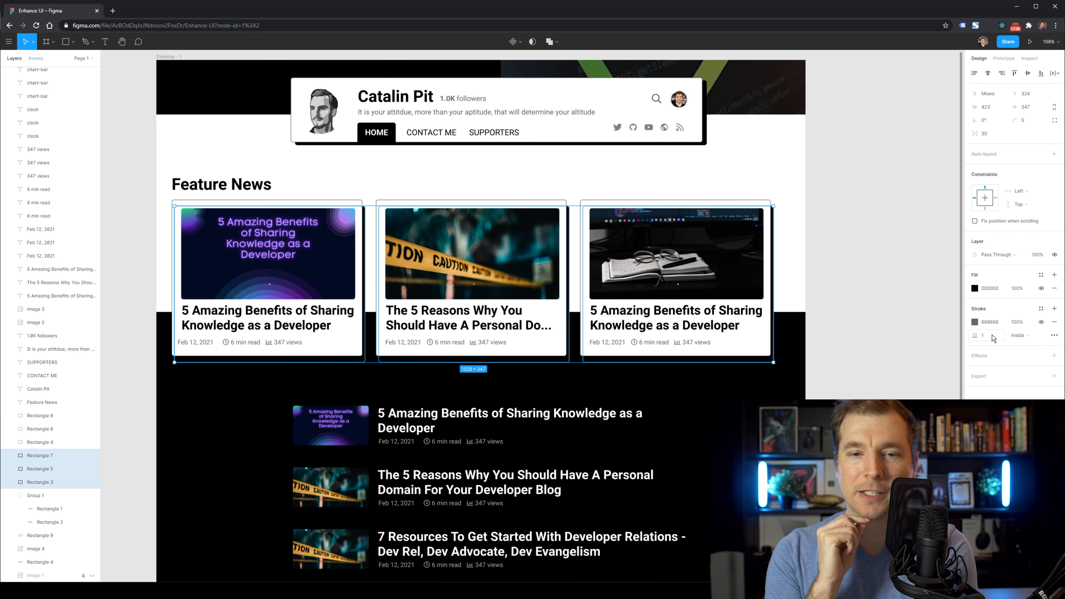
pyautogui.click(873, 364)
pyautogui.click(763, 360)
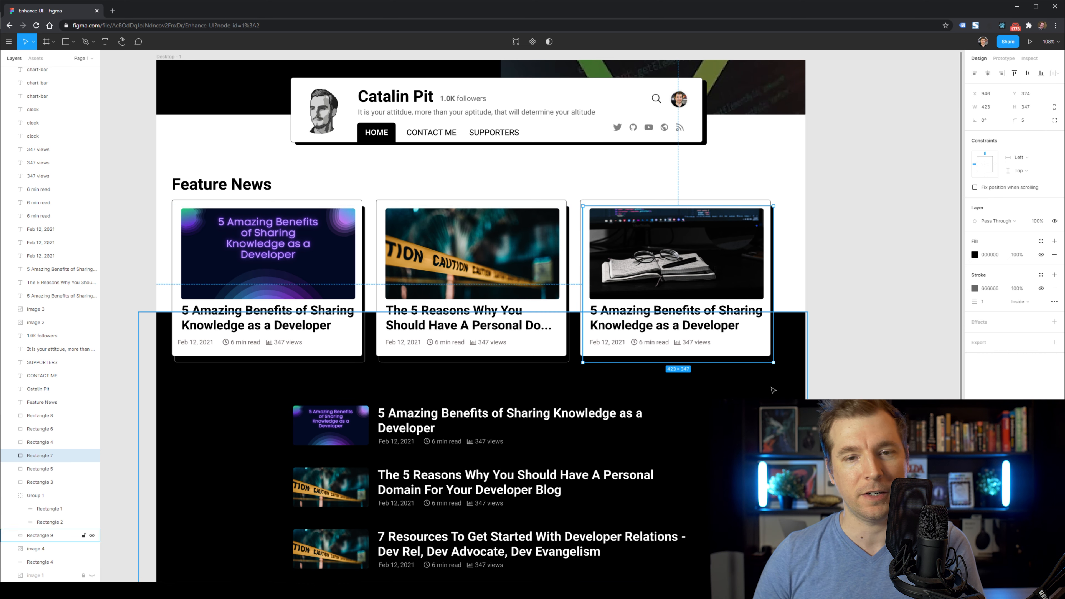
pyautogui.press('Tab')
pyautogui.click(988, 302)
pyautogui.write('0')
pyautogui.click(365, 361)
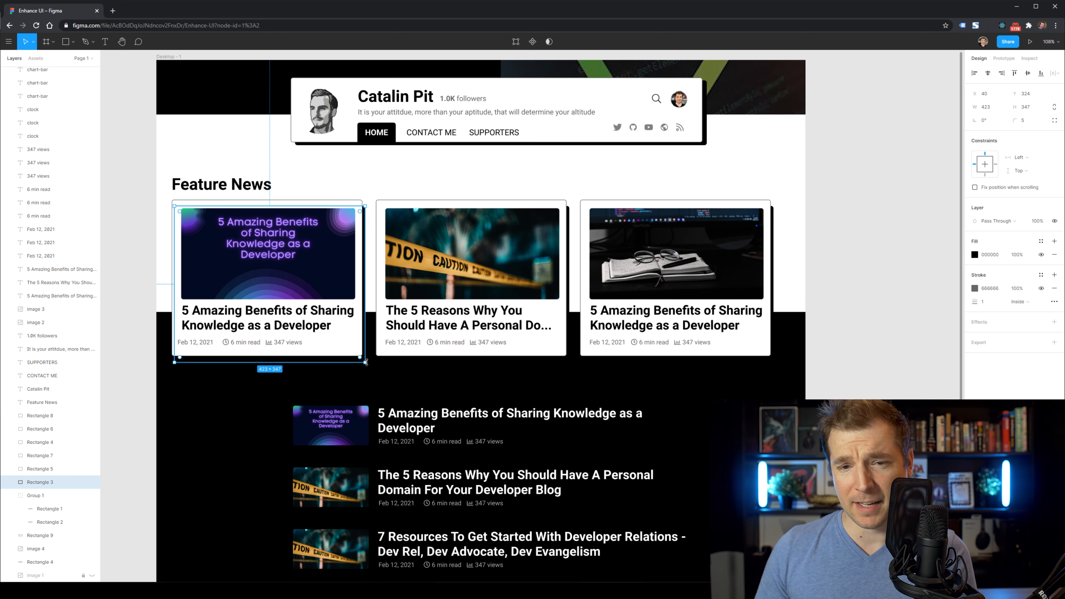
# Raise the black band's top edge about 30 px higher.
pyautogui.click(907, 301)
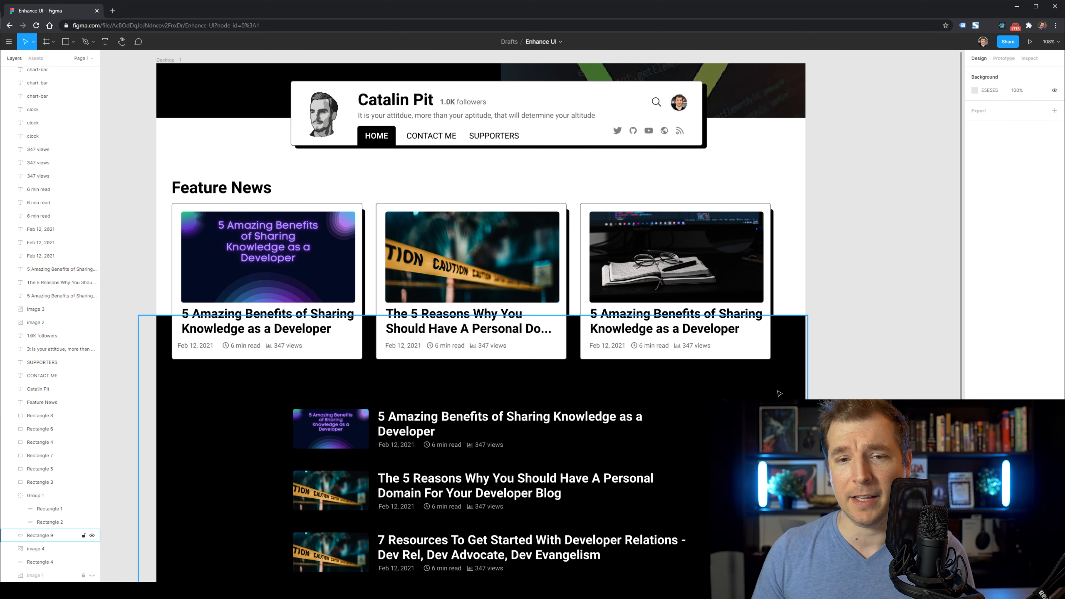
pyautogui.moveTo(779, 393); pyautogui.dragTo(779, 381)
pyautogui.click(905, 371)
pyautogui.scroll(3, 915, 373)
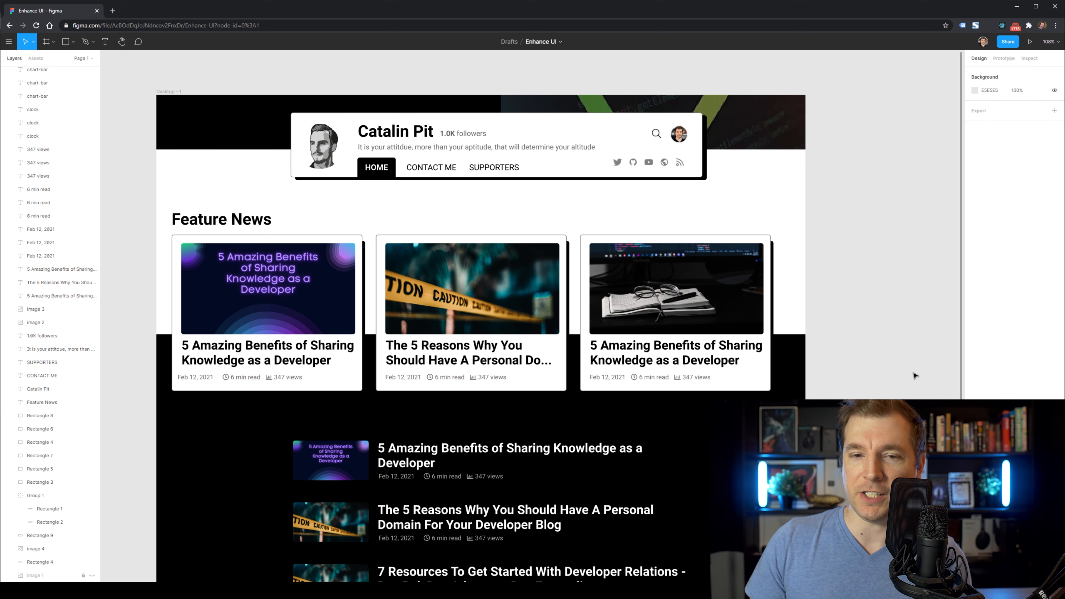
pyautogui.scroll(-1, 134, 191)
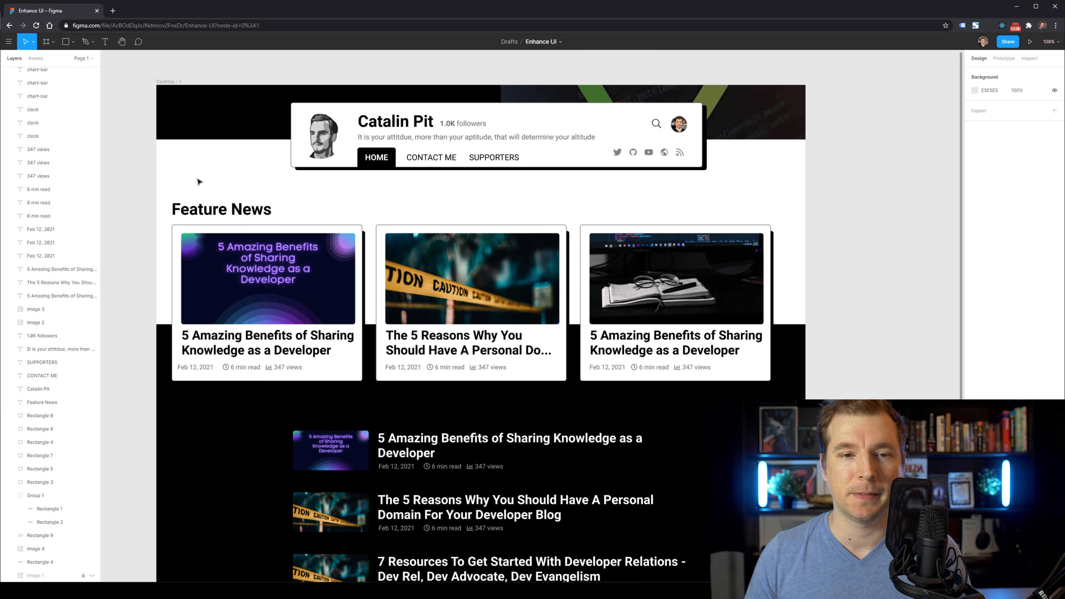
pyautogui.scroll(10, 88, 142)
# Set the page frame's fill back to white.
pyautogui.click(42, 76)
pyautogui.click(974, 255)
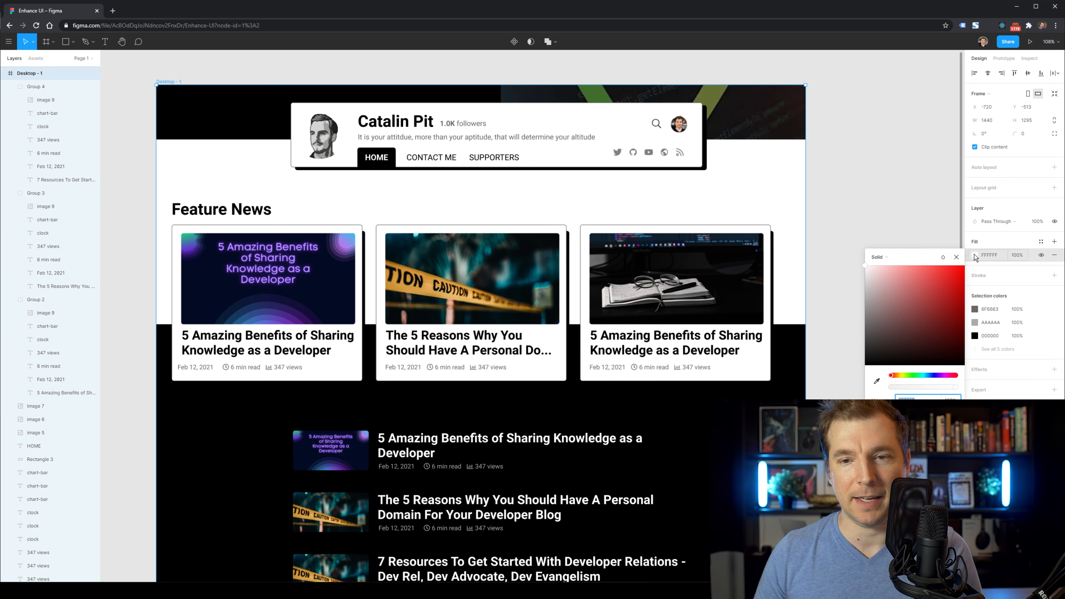
pyautogui.click(877, 381)
pyautogui.click(821, 295)
pyautogui.moveTo(865, 275); pyautogui.dragTo(806, 237)
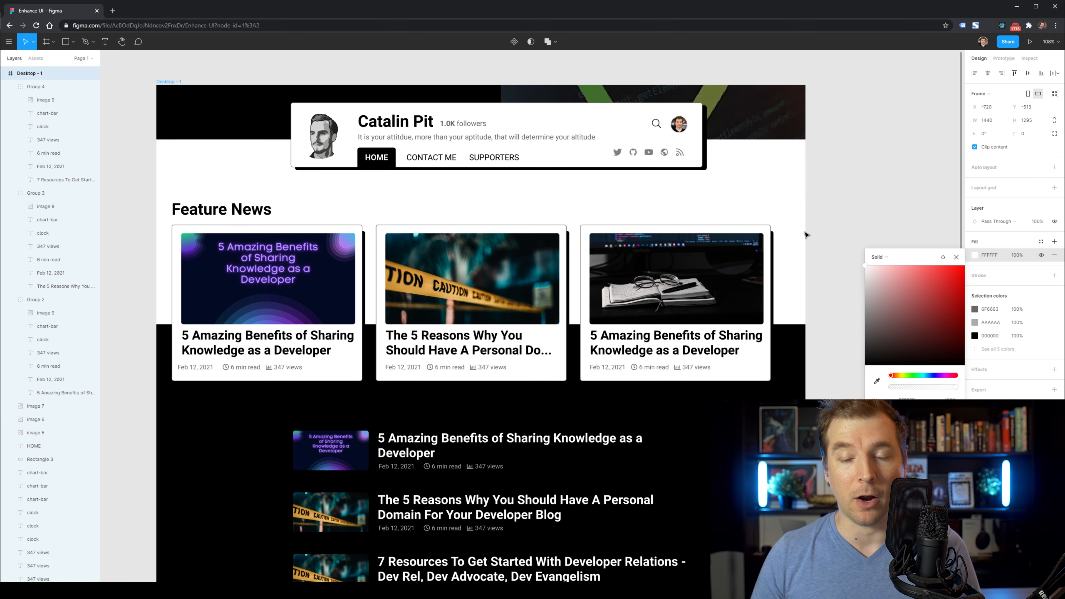
pyautogui.click(810, 246)
# Raise the three blog rows and align the Feature News heading with the header card.
pyautogui.scroll(-4, 742, 342)
pyautogui.click(423, 371)
pyautogui.keyDown('shift'); pyautogui.click(421, 328); pyautogui.keyUp('shift')
pyautogui.keyDown('shift'); pyautogui.click(411, 266); pyautogui.keyUp('shift')
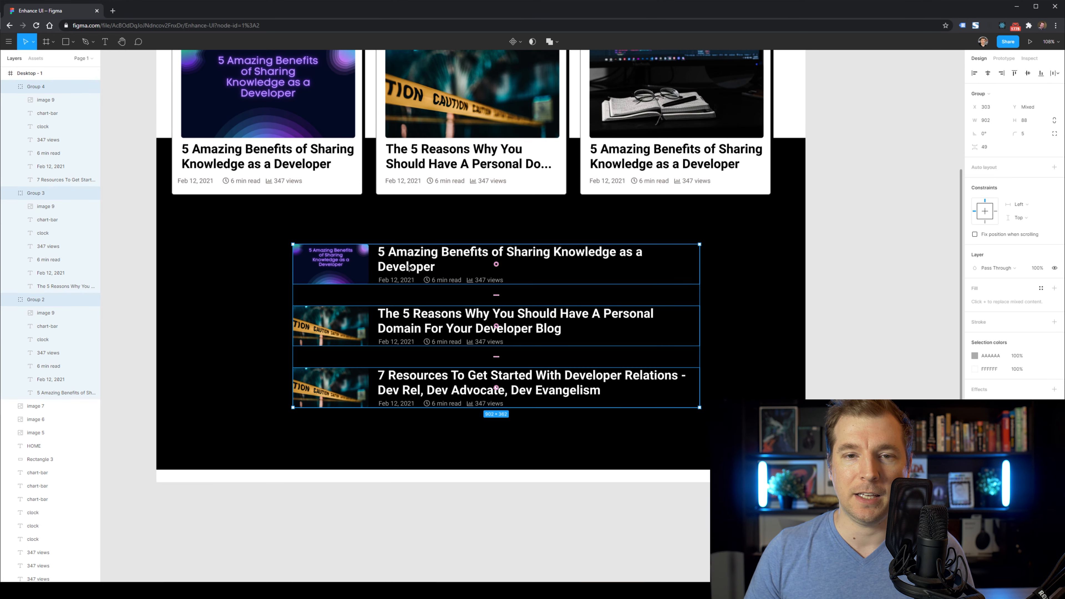
pyautogui.moveTo(410, 265); pyautogui.dragTo(410, 245)
pyautogui.scroll(5, 410, 246)
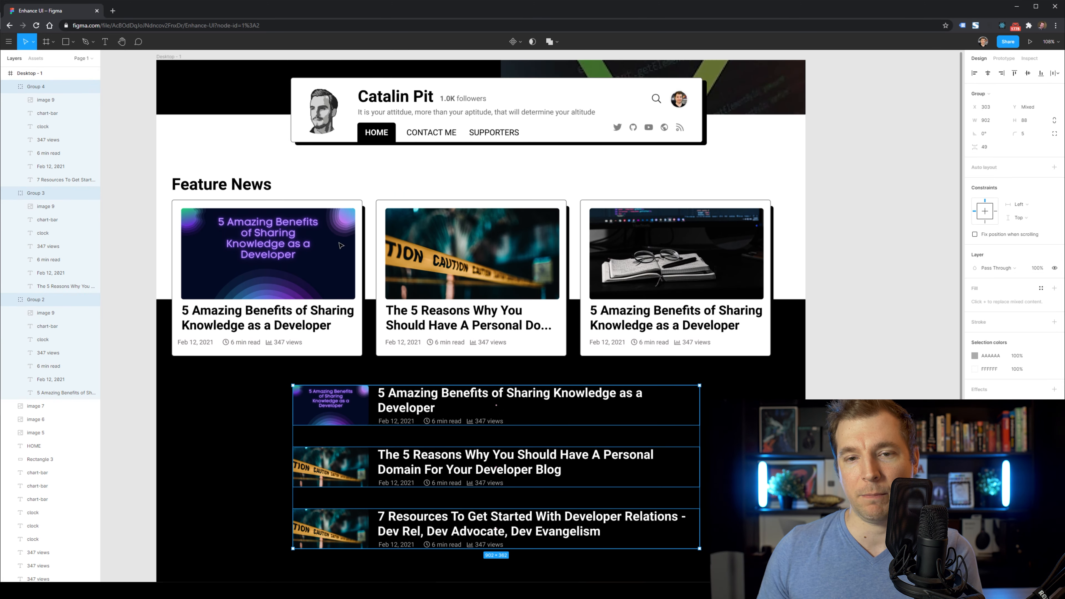
pyautogui.click(314, 187)
pyautogui.moveTo(312, 187); pyautogui.dragTo(357, 187)
# Select the feature cards with their details and shrink them proportionally with the Scale tool.
pyautogui.click(346, 343)
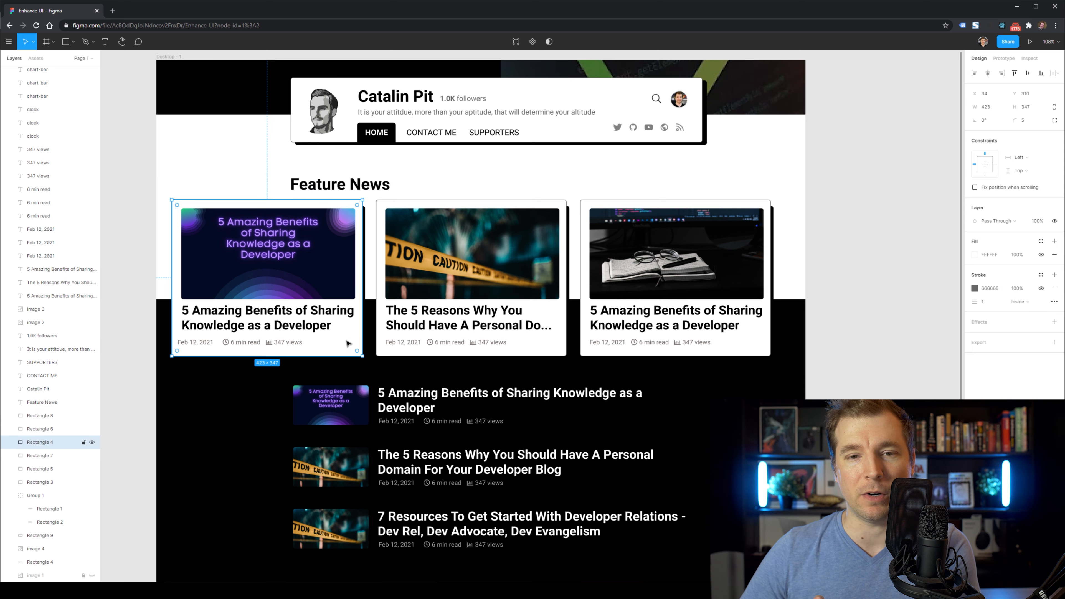
pyautogui.moveTo(131, 219); pyautogui.dragTo(820, 288)
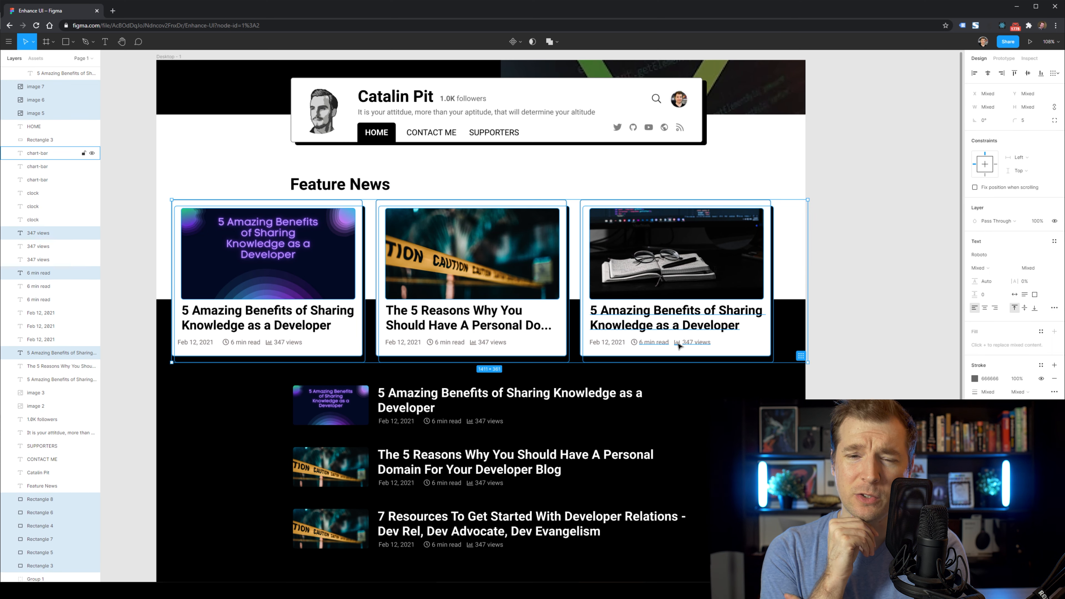
pyautogui.keyDown('shift'); pyautogui.click(474, 344); pyautogui.keyUp('shift')
pyautogui.keyDown('shift'); pyautogui.click(468, 328); pyautogui.keyUp('shift')
pyautogui.keyDown('shift'); pyautogui.click(450, 343); pyautogui.keyUp('shift')
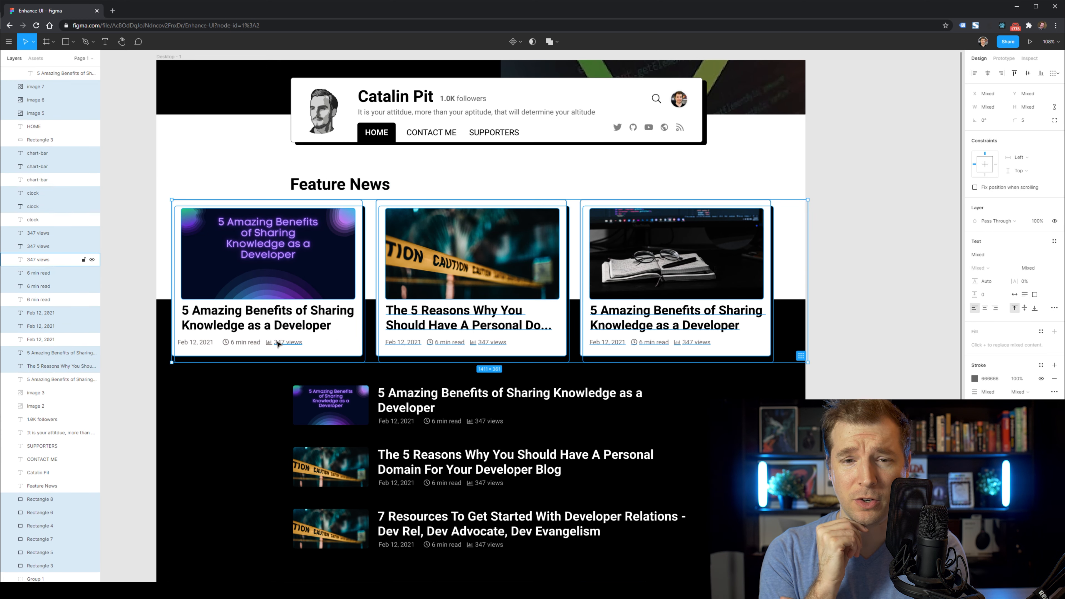
pyautogui.keyDown('shift'); pyautogui.click(241, 344); pyautogui.keyUp('shift')
pyautogui.keyDown('shift'); pyautogui.click(225, 342); pyautogui.keyUp('shift')
pyautogui.keyDown('shift'); pyautogui.click(195, 342); pyautogui.keyUp('shift')
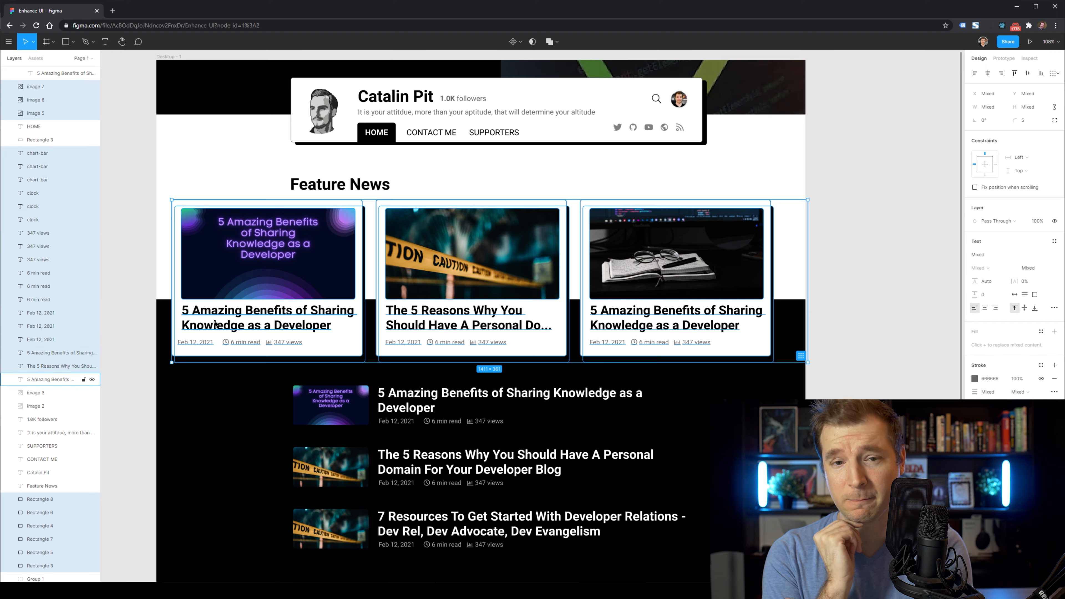
pyautogui.click(33, 42)
pyautogui.click(42, 72)
pyautogui.moveTo(807, 361); pyautogui.dragTo(731, 313)
pyautogui.moveTo(654, 283); pyautogui.dragTo(654, 313)
# Move the Feature News heading down above the cards and the three post rows up closer.
pyautogui.moveTo(339, 184); pyautogui.dragTo(337, 215)
pyautogui.click(879, 193)
pyautogui.click(357, 411)
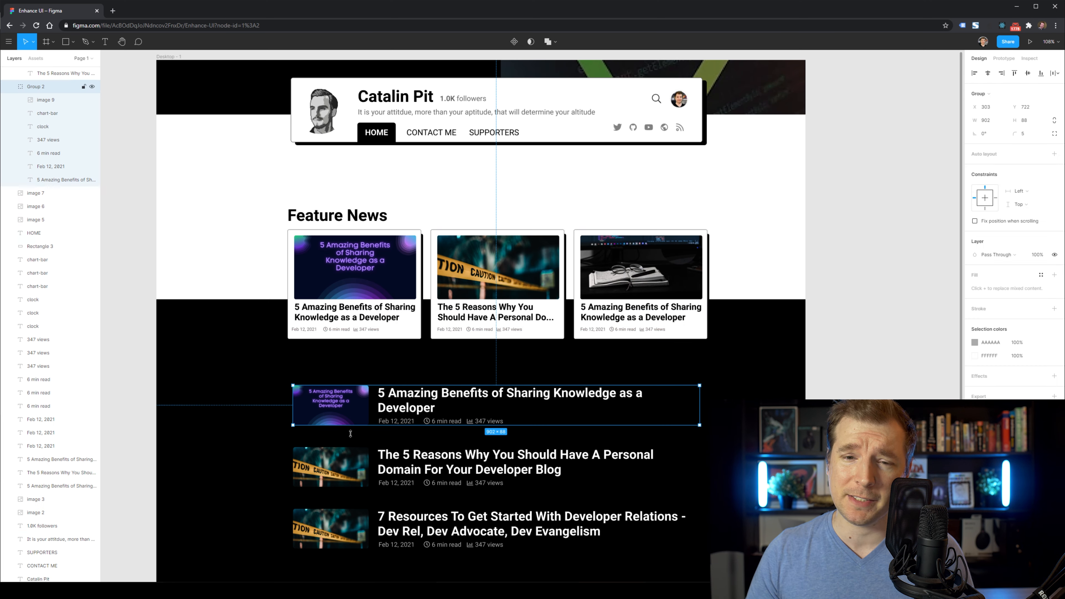
pyautogui.keyDown('shift'); pyautogui.click(356, 465); pyautogui.keyUp('shift')
pyautogui.keyDown('shift'); pyautogui.click(369, 524); pyautogui.keyUp('shift')
pyautogui.moveTo(494, 402); pyautogui.dragTo(491, 377)
# Move the heading, cards, posts and backdrop up about 112 px together, then reset zoom to 100%.
pyautogui.click(890, 331)
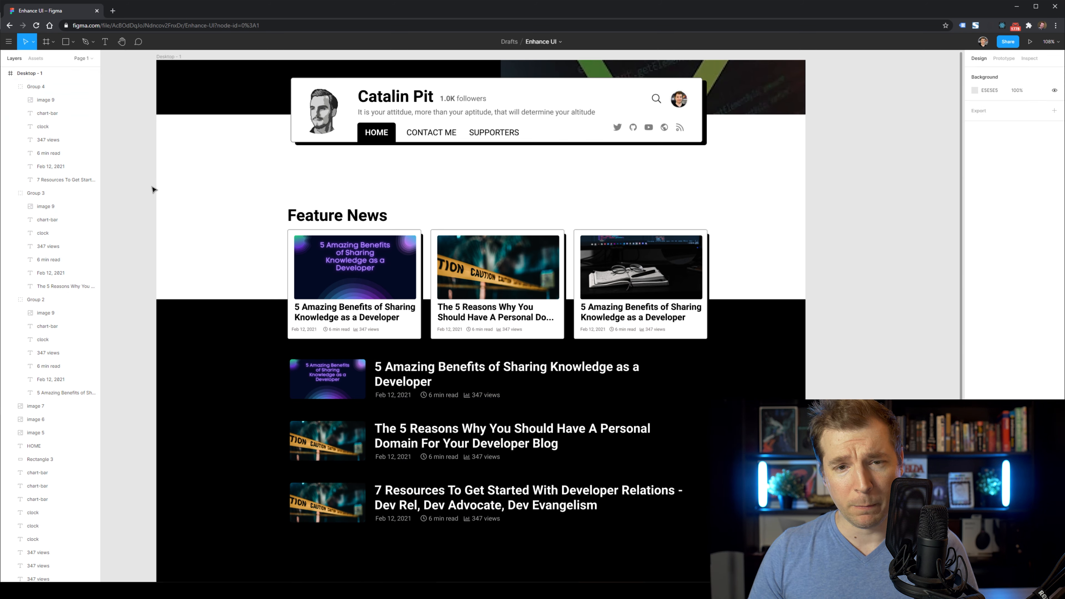
pyautogui.moveTo(152, 187); pyautogui.dragTo(788, 553)
pyautogui.moveTo(703, 449); pyautogui.dragTo(707, 404)
pyautogui.click(884, 373)
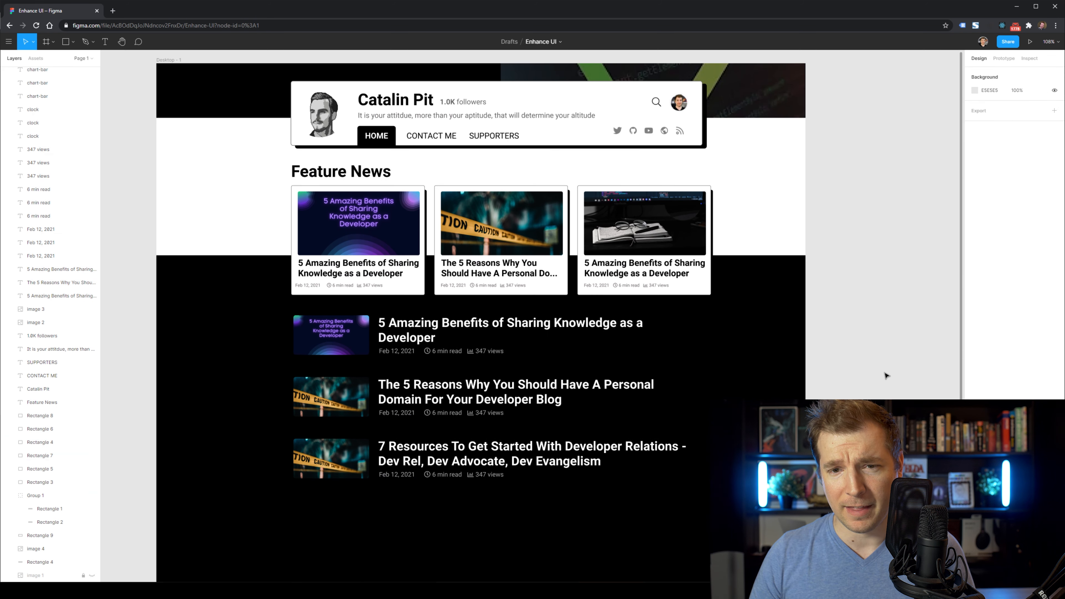
pyautogui.scroll(3, 883, 384)
pyautogui.scroll(-2, 884, 384)
pyautogui.scroll(2, 306, 236)
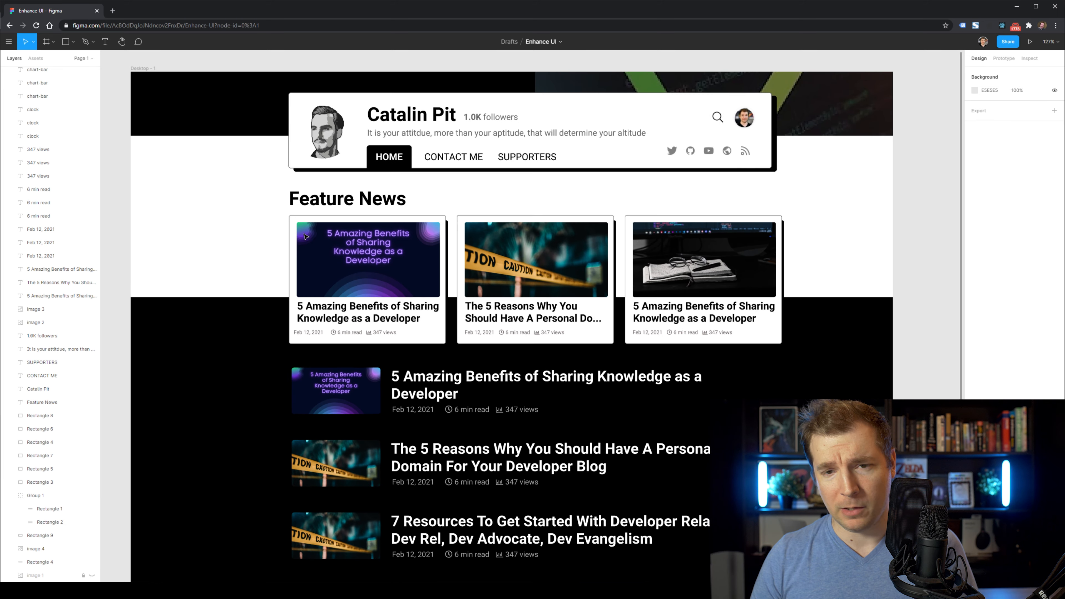
pyautogui.click(1050, 44)
pyautogui.click(1031, 115)
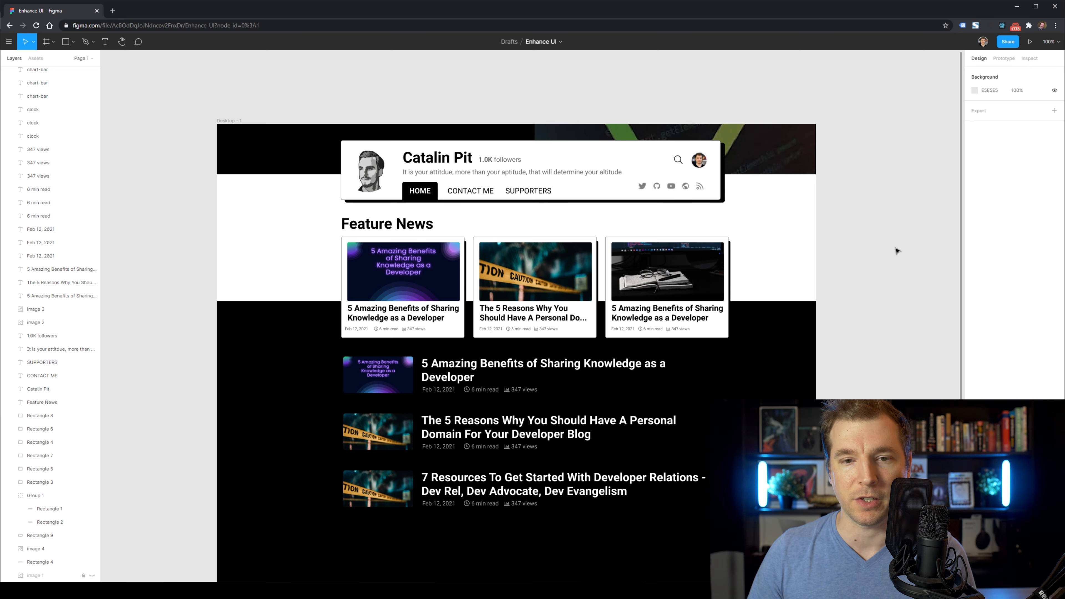
# Try the notebook image in the third post's thumbnail, then undo back to the two-card layout.
pyautogui.doubleClick(668, 275)
pyautogui.doubleClick(368, 487)
pyautogui.hotkey('ctrl', 'v')
pyautogui.click(899, 263)
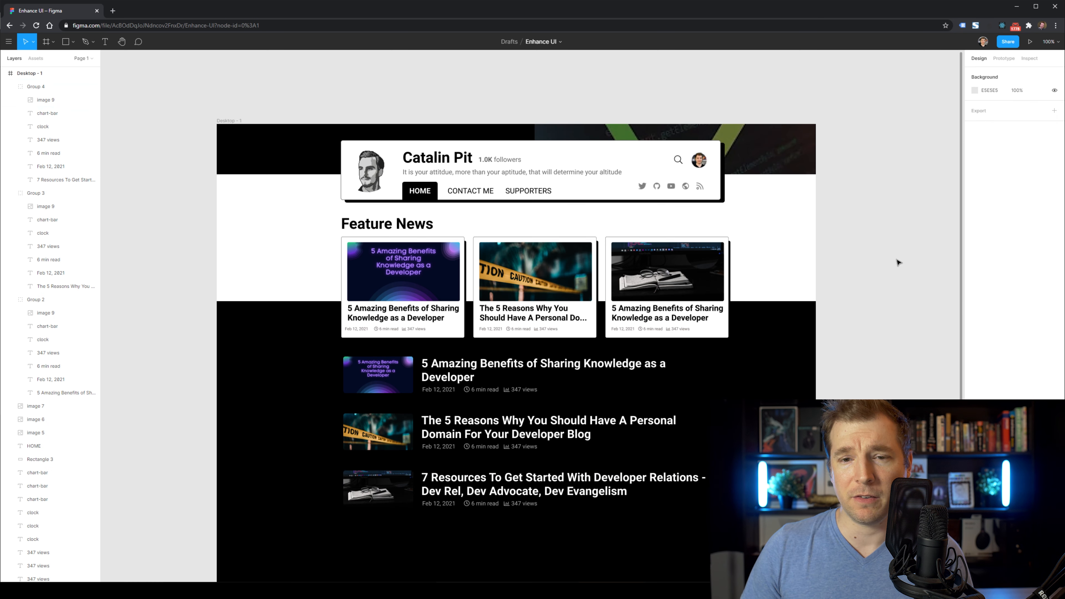
pyautogui.scroll(-1, 679, 415)
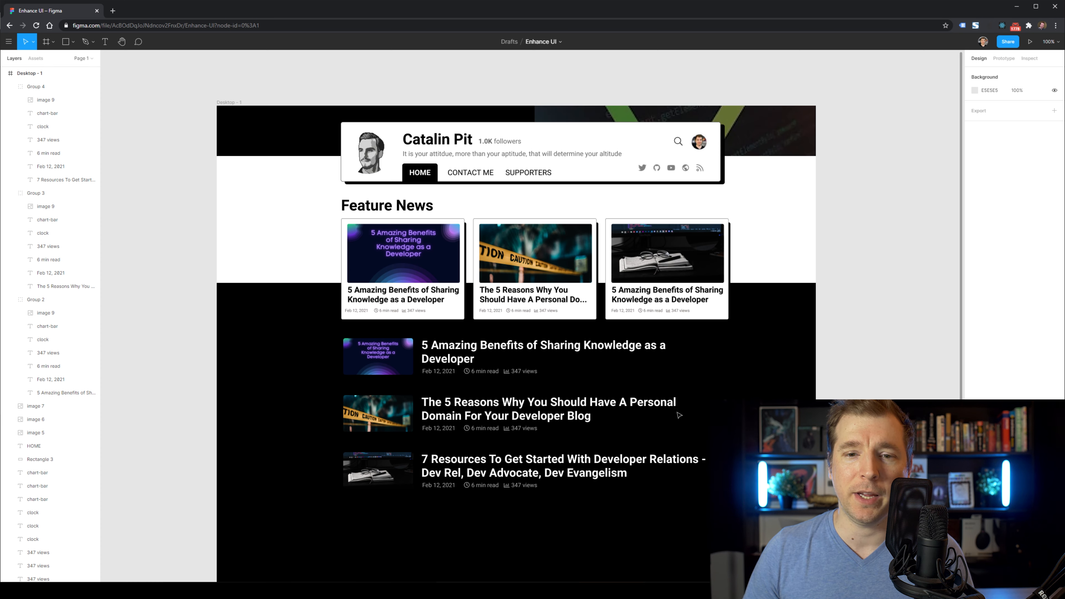
pyautogui.hotkey('ctrl', 'z')
pyautogui.hotkey('ctrl', 'z')
pyautogui.hotkey('ctrl', 'z')
pyautogui.hotkey('ctrl', 'z')
pyautogui.hotkey('ctrl', 'z')
pyautogui.hotkey('ctrl', 'z')
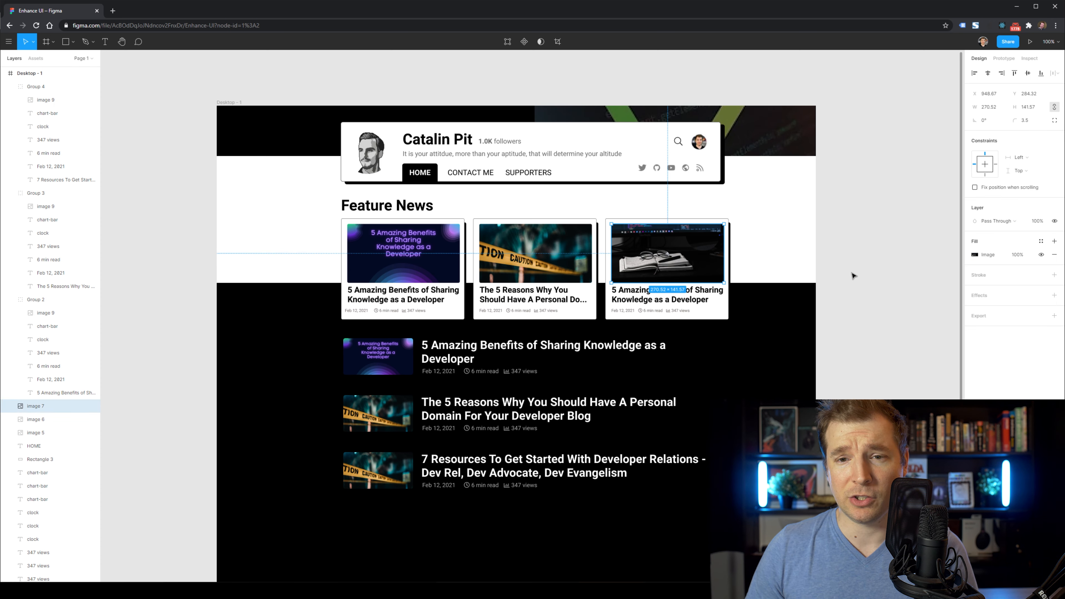
pyautogui.hotkey('ctrl', 'z')
pyautogui.hotkey('ctrl', 'z')
pyautogui.hotkey('ctrl', 'z')
pyautogui.hotkey('ctrl', 'z')
pyautogui.hotkey('ctrl', 'z')
pyautogui.hotkey('ctrl', 'z')
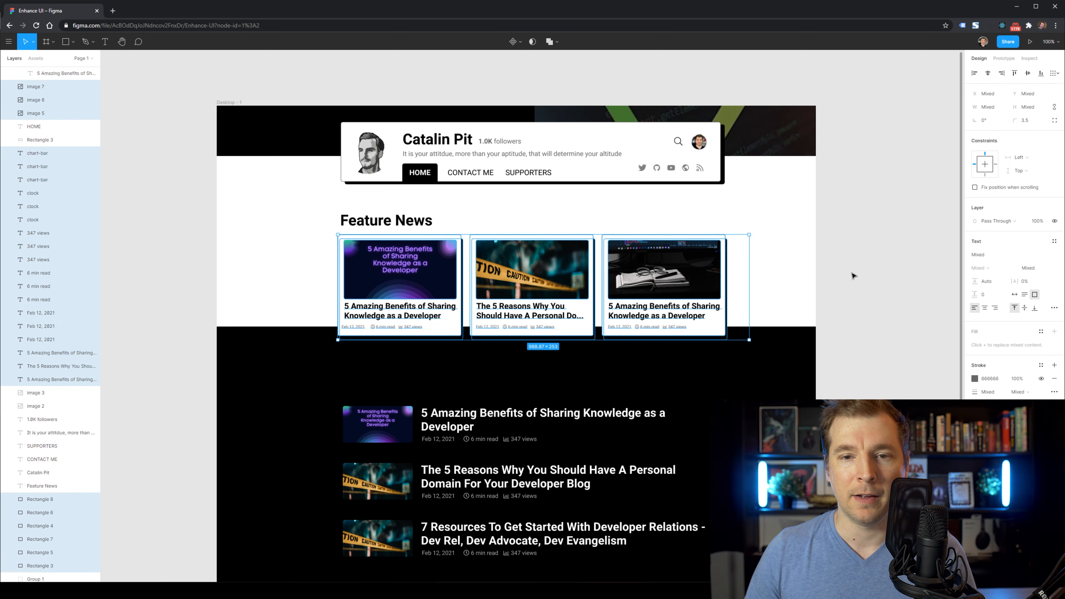
pyautogui.hotkey('ctrl', 'z')
pyautogui.hotkey('ctrl', 'z')
pyautogui.hotkey('ctrl', 'z')
pyautogui.hotkey('ctrl', 'z')
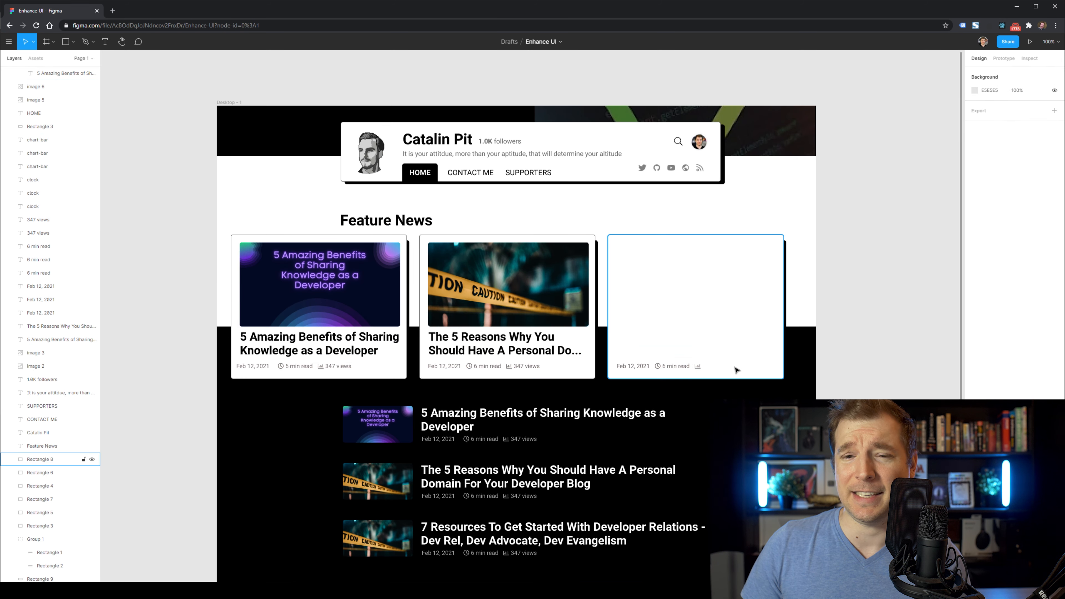
pyautogui.hotkey('ctrl', 'z')
pyautogui.hotkey('ctrl', 'z')
pyautogui.hotkey('ctrl', 'z')
pyautogui.hotkey('ctrl', 'z')
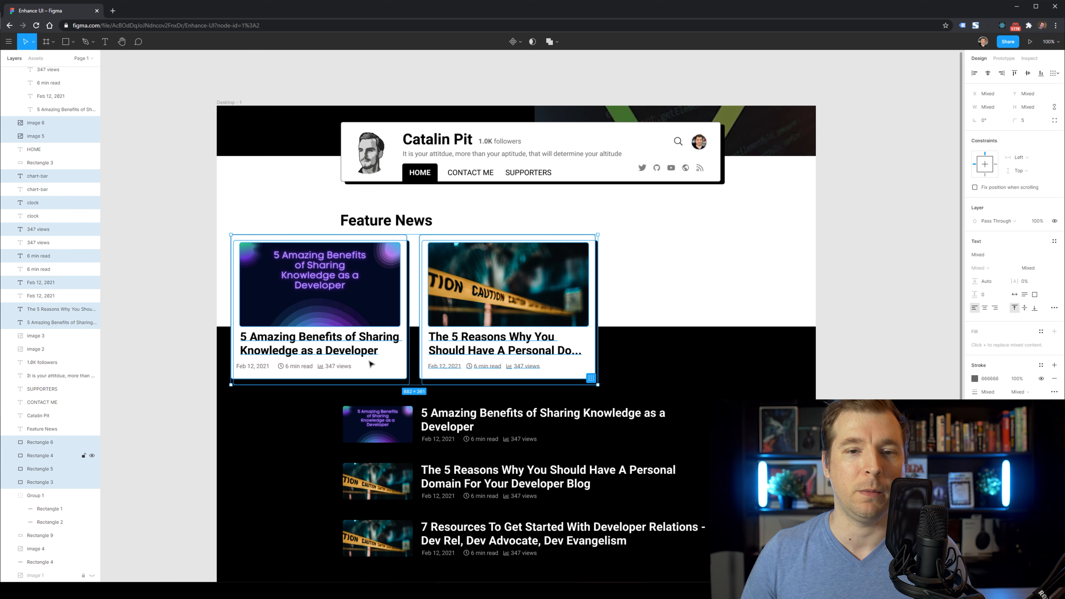
# Move the two cards right under the heading and delete the Feature News heading.
pyautogui.moveTo(263, 364); pyautogui.dragTo(373, 364)
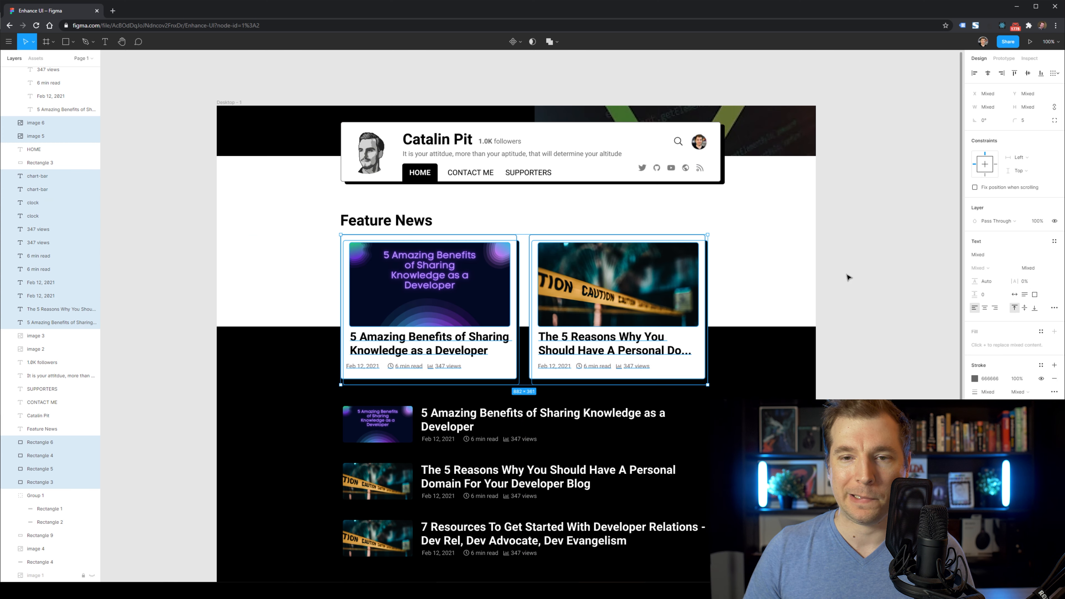
pyautogui.click(866, 279)
pyautogui.scroll(-1, 868, 280)
pyautogui.scroll(-1, 868, 279)
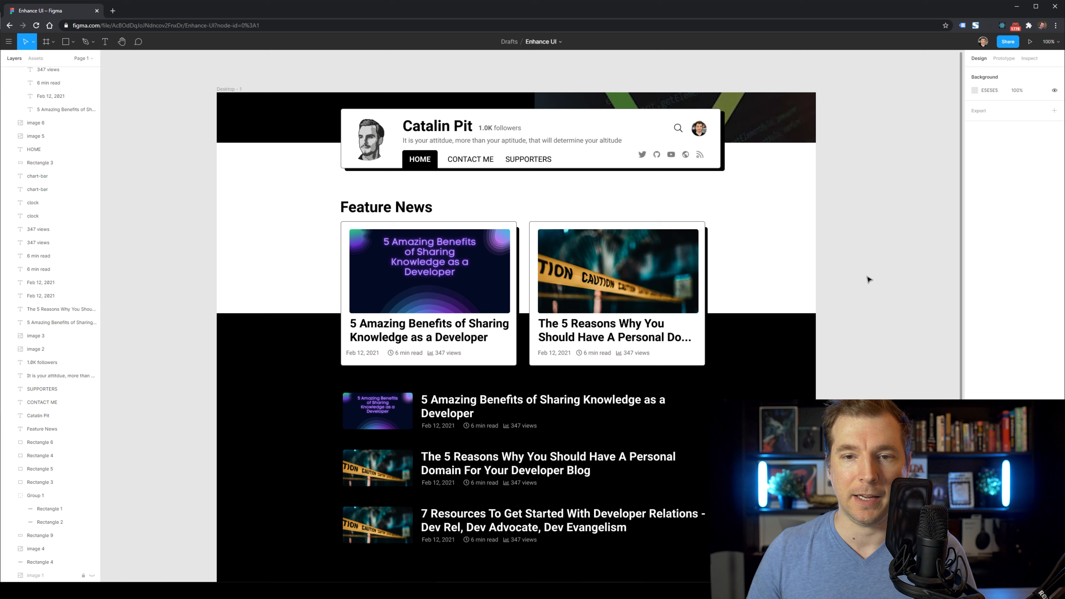
pyautogui.click(398, 213)
pyautogui.press('Delete')
# Move the cards and post list up into the gap and stretch the black backdrop.
pyautogui.scroll(-1, 193, 210)
pyautogui.moveTo(178, 200); pyautogui.dragTo(792, 503)
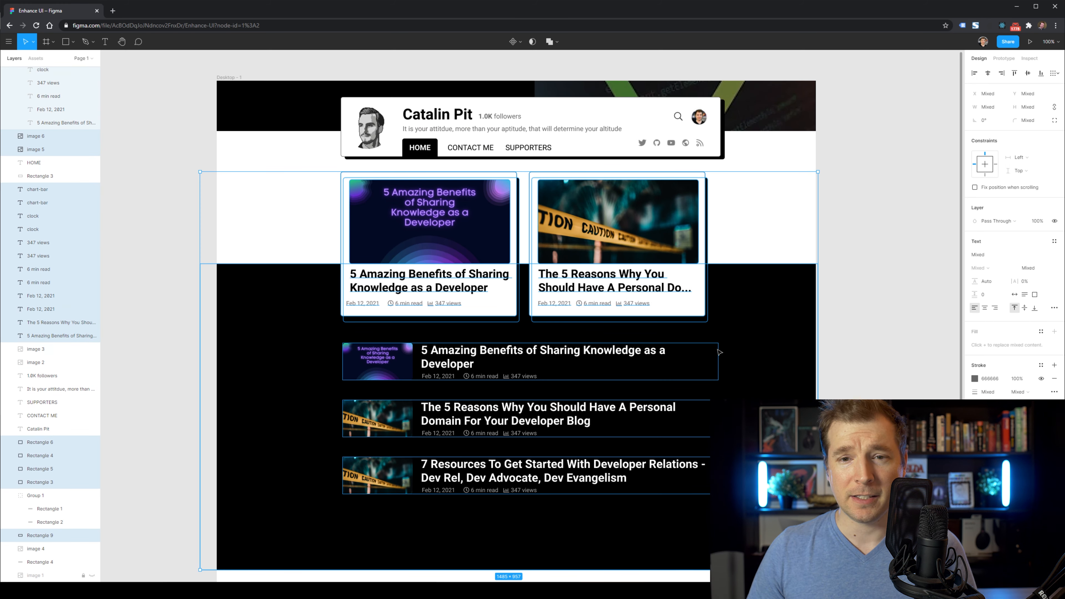
pyautogui.hotkey('shift', 'Up')
pyautogui.hotkey('shift', 'Up')
pyautogui.hotkey('shift', 'Up')
pyautogui.hotkey('shift', 'Up')
pyautogui.hotkey('shift', 'Down')
pyautogui.hotkey('shift', 'Down')
pyautogui.hotkey('shift', 'Down')
pyautogui.hotkey('shift', 'Down')
pyautogui.hotkey('shift', 'Down')
pyautogui.hotkey('shift', 'Down')
pyautogui.click(886, 338)
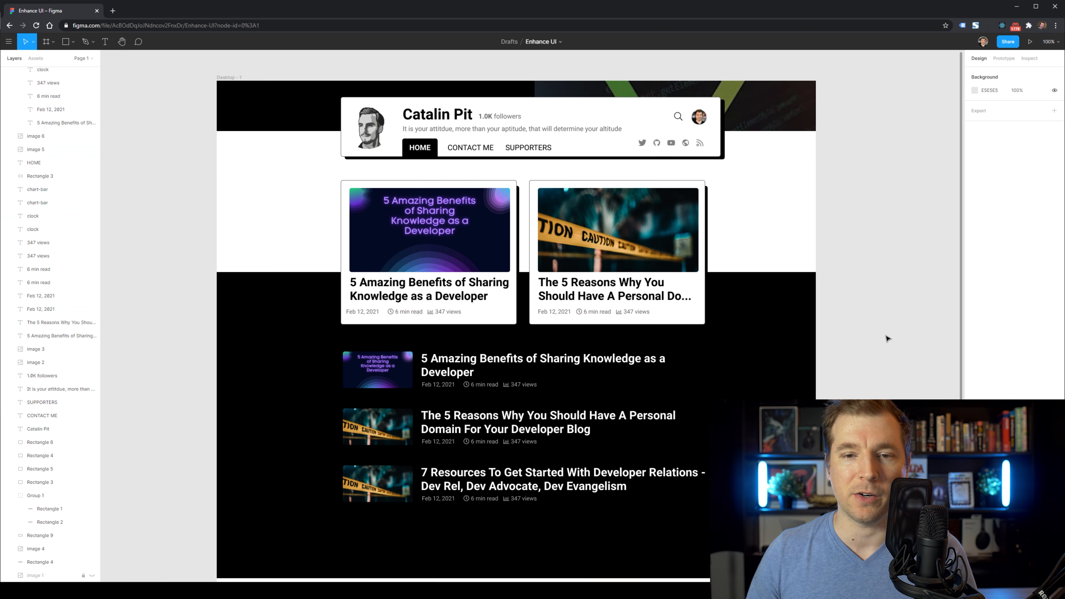
pyautogui.scroll(-3, 887, 338)
pyautogui.click(523, 416)
pyautogui.moveTo(523, 432); pyautogui.dragTo(523, 473)
pyautogui.click(515, 486)
# Delete the leftover image 4 layer and select the black backdrop behind the post list.
pyautogui.scroll(2, 514, 487)
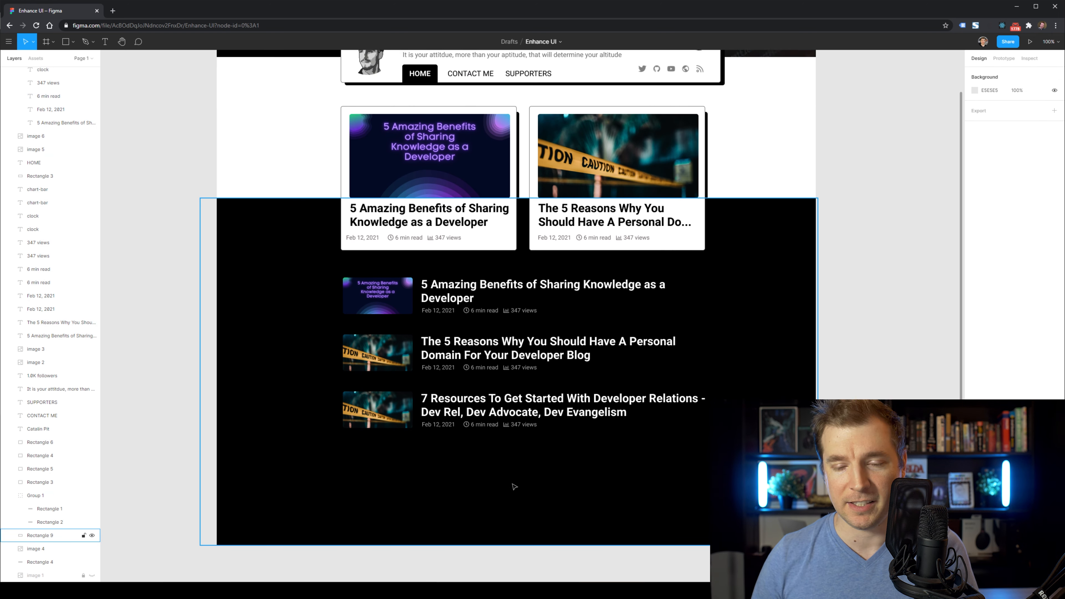
pyautogui.scroll(3, 515, 486)
pyautogui.click(755, 171)
pyautogui.scroll(-1, 847, 265)
pyautogui.press('Delete')
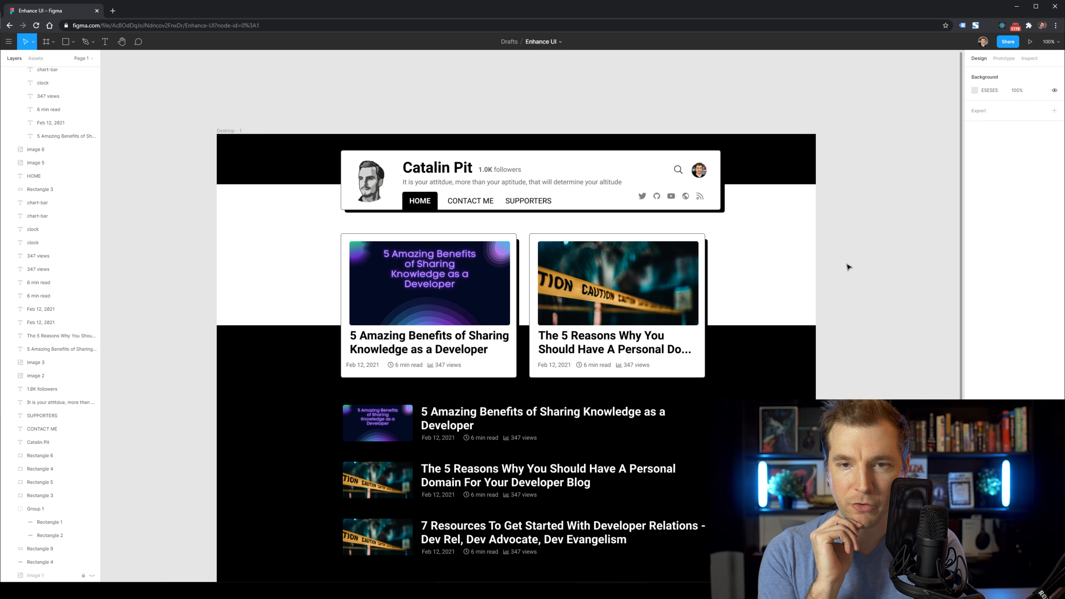
pyautogui.scroll(-2, 774, 240)
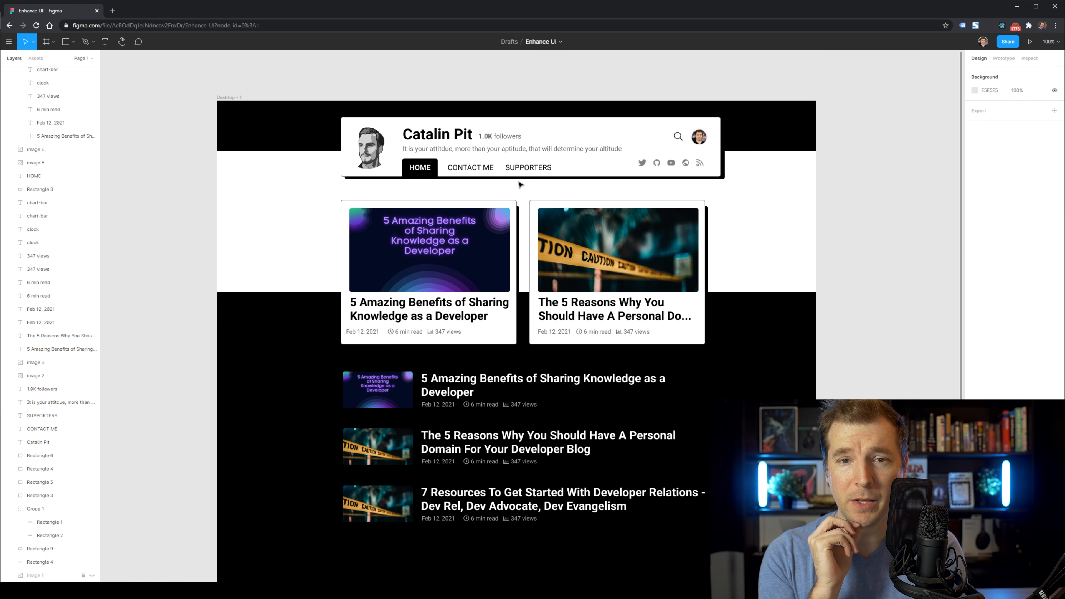
pyautogui.scroll(-1, 856, 230)
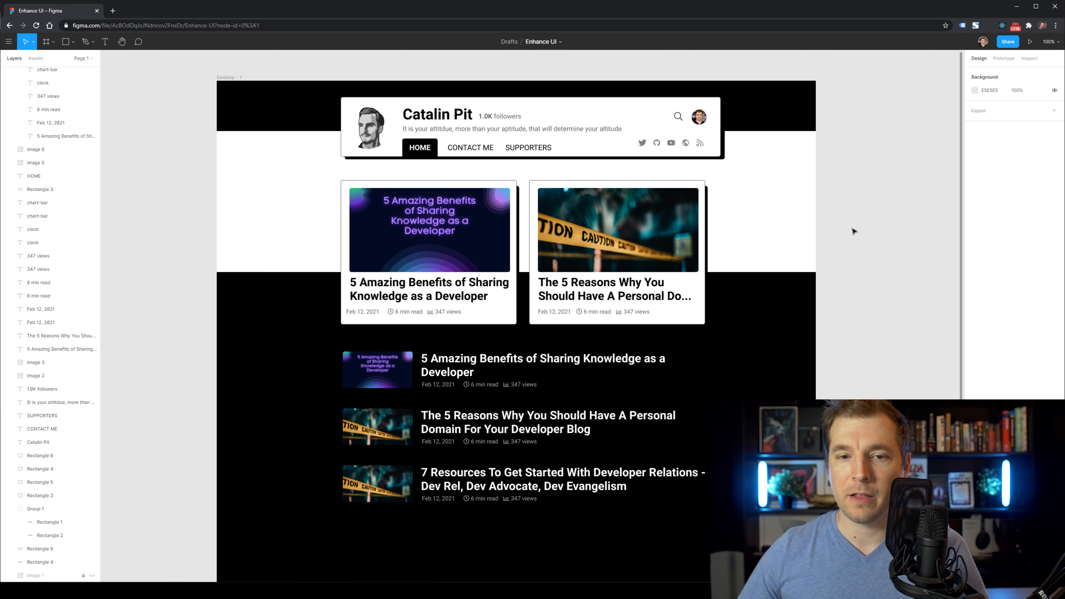
pyautogui.press('super')
pyautogui.press('super')
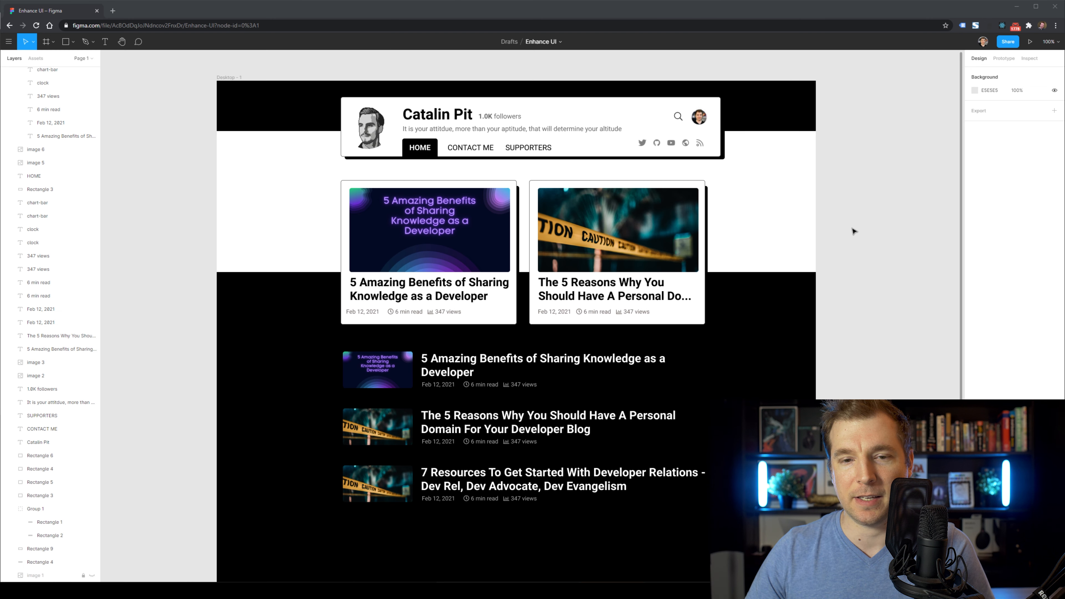
pyautogui.hscroll(-1, 818, 260)
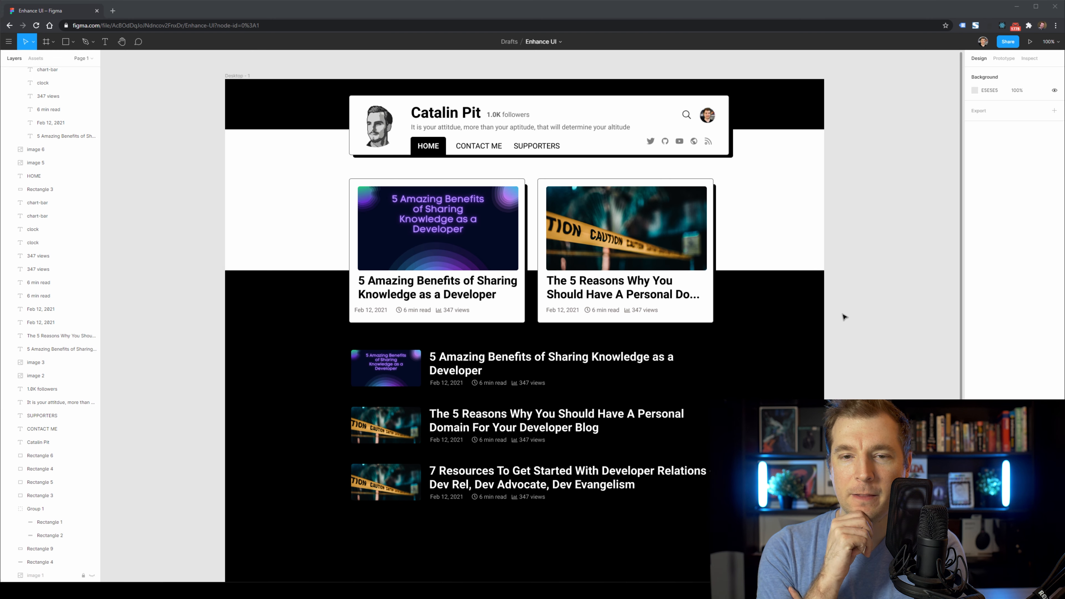
pyautogui.click(795, 310)
# Delete the black backdrop and set all three post titles' fill to black.
pyautogui.press('Delete')
pyautogui.click(573, 364)
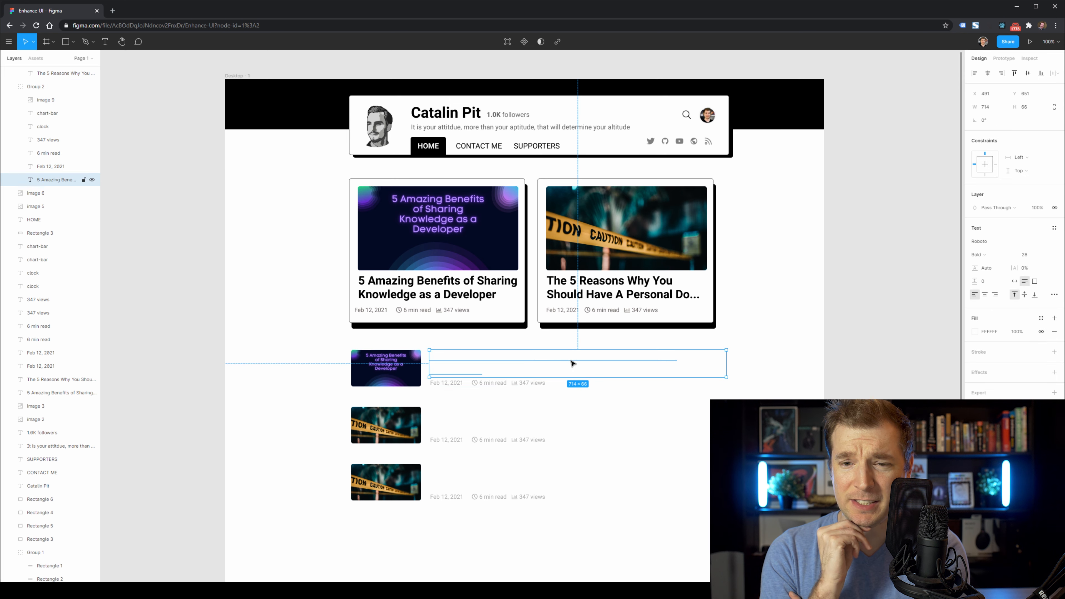
pyautogui.click(975, 331)
pyautogui.moveTo(910, 395); pyautogui.dragTo(864, 443)
pyautogui.doubleClick(509, 421)
pyautogui.click(975, 331)
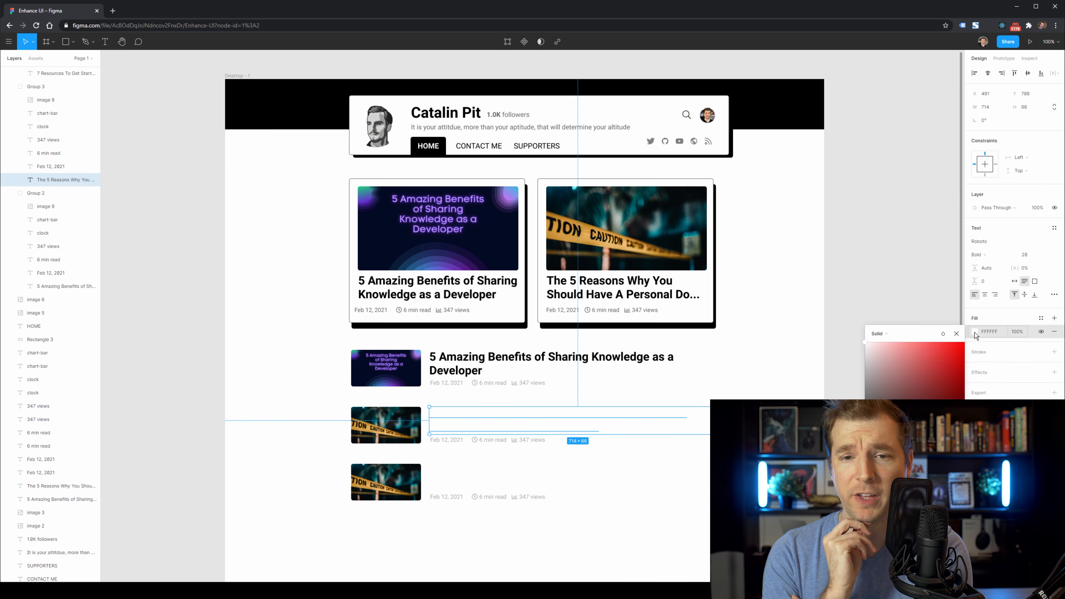
pyautogui.moveTo(910, 395); pyautogui.dragTo(861, 444)
pyautogui.doubleClick(463, 473)
pyautogui.click(975, 332)
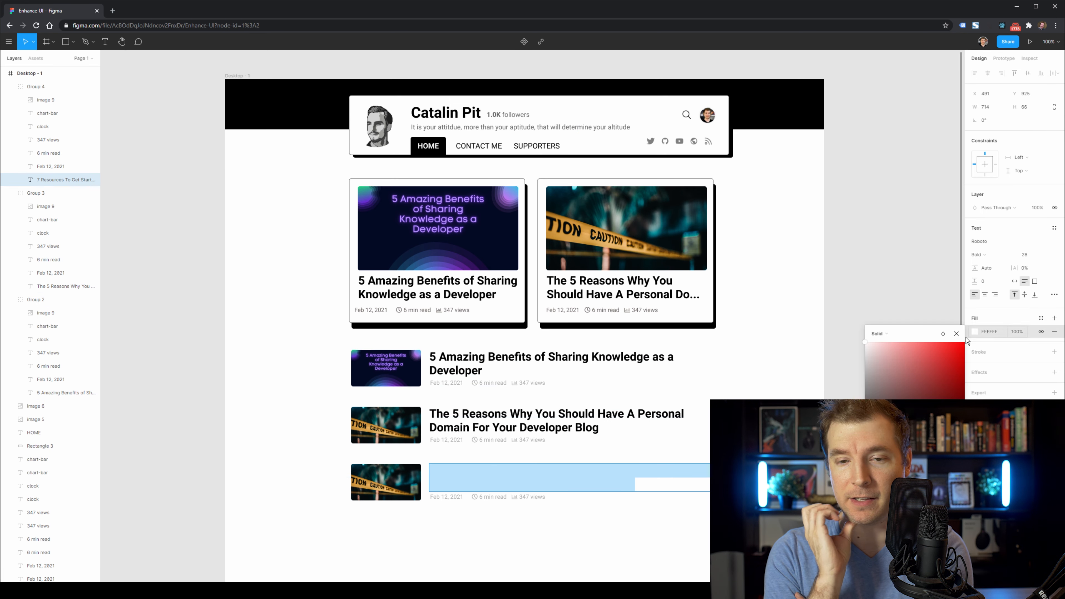
pyautogui.moveTo(910, 377); pyautogui.dragTo(862, 444)
# Select the read time, view count and icons in the first two posts' meta lines.
pyautogui.doubleClick(494, 383)
pyautogui.keyDown('shift'); pyautogui.click(532, 383); pyautogui.keyUp('shift')
pyautogui.keyDown('shift'); pyautogui.click(514, 383); pyautogui.keyUp('shift')
pyautogui.keyDown('shift'); pyautogui.click(475, 384); pyautogui.keyUp('shift')
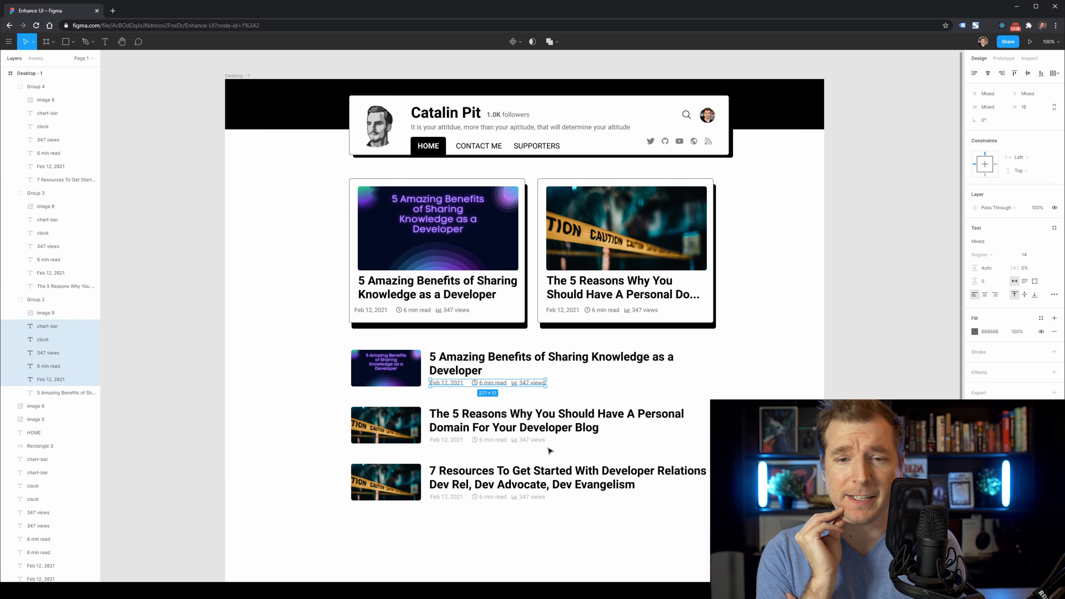
pyautogui.doubleClick(532, 439)
pyautogui.keyDown('shift'); pyautogui.click(515, 440); pyautogui.keyUp('shift')
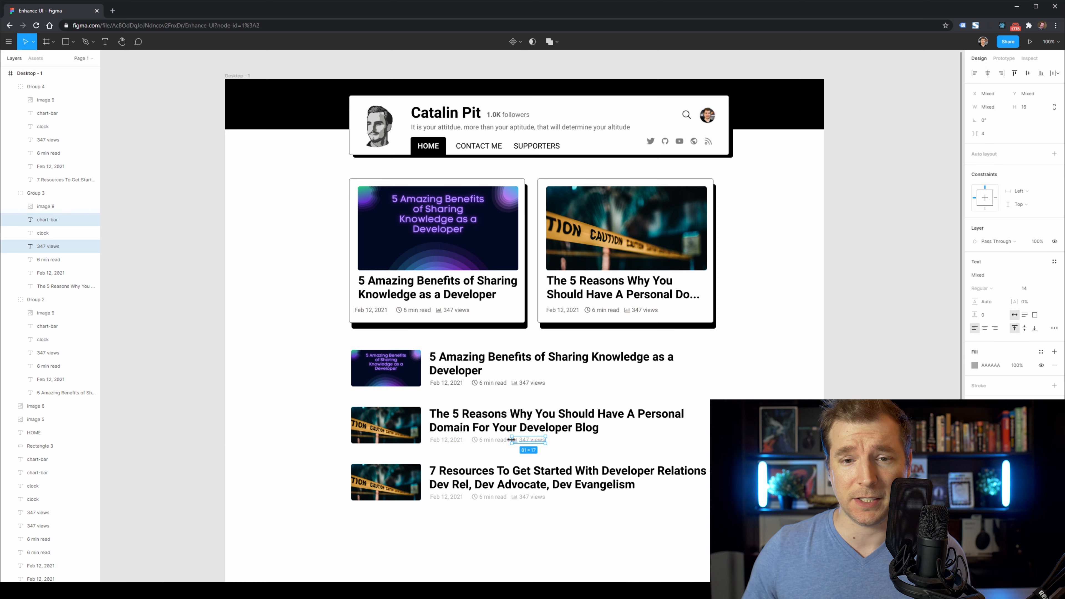
pyautogui.keyDown('shift'); pyautogui.click(492, 439); pyautogui.keyUp('shift')
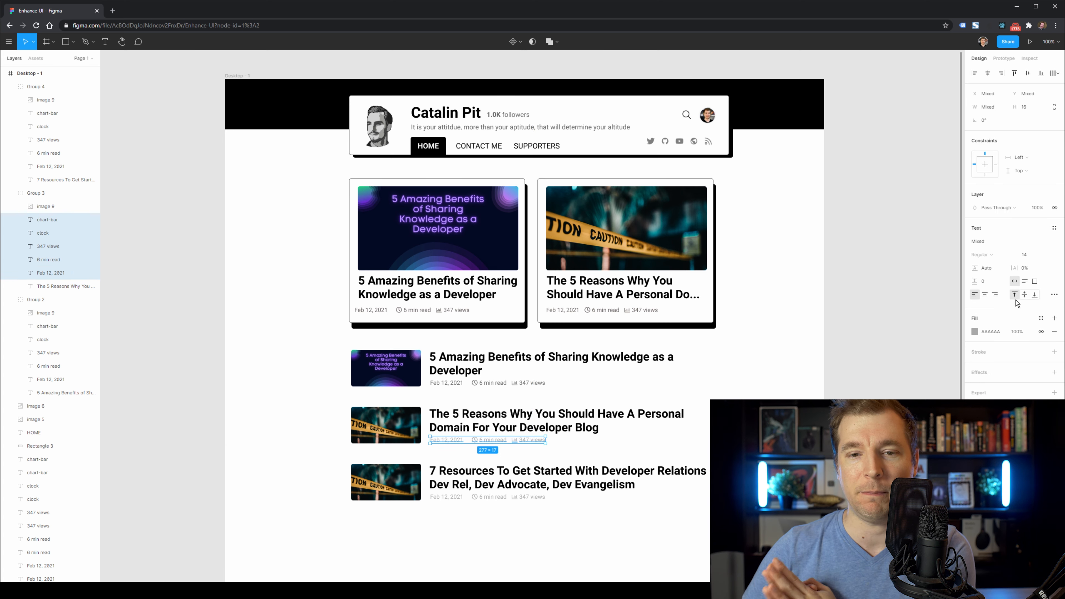